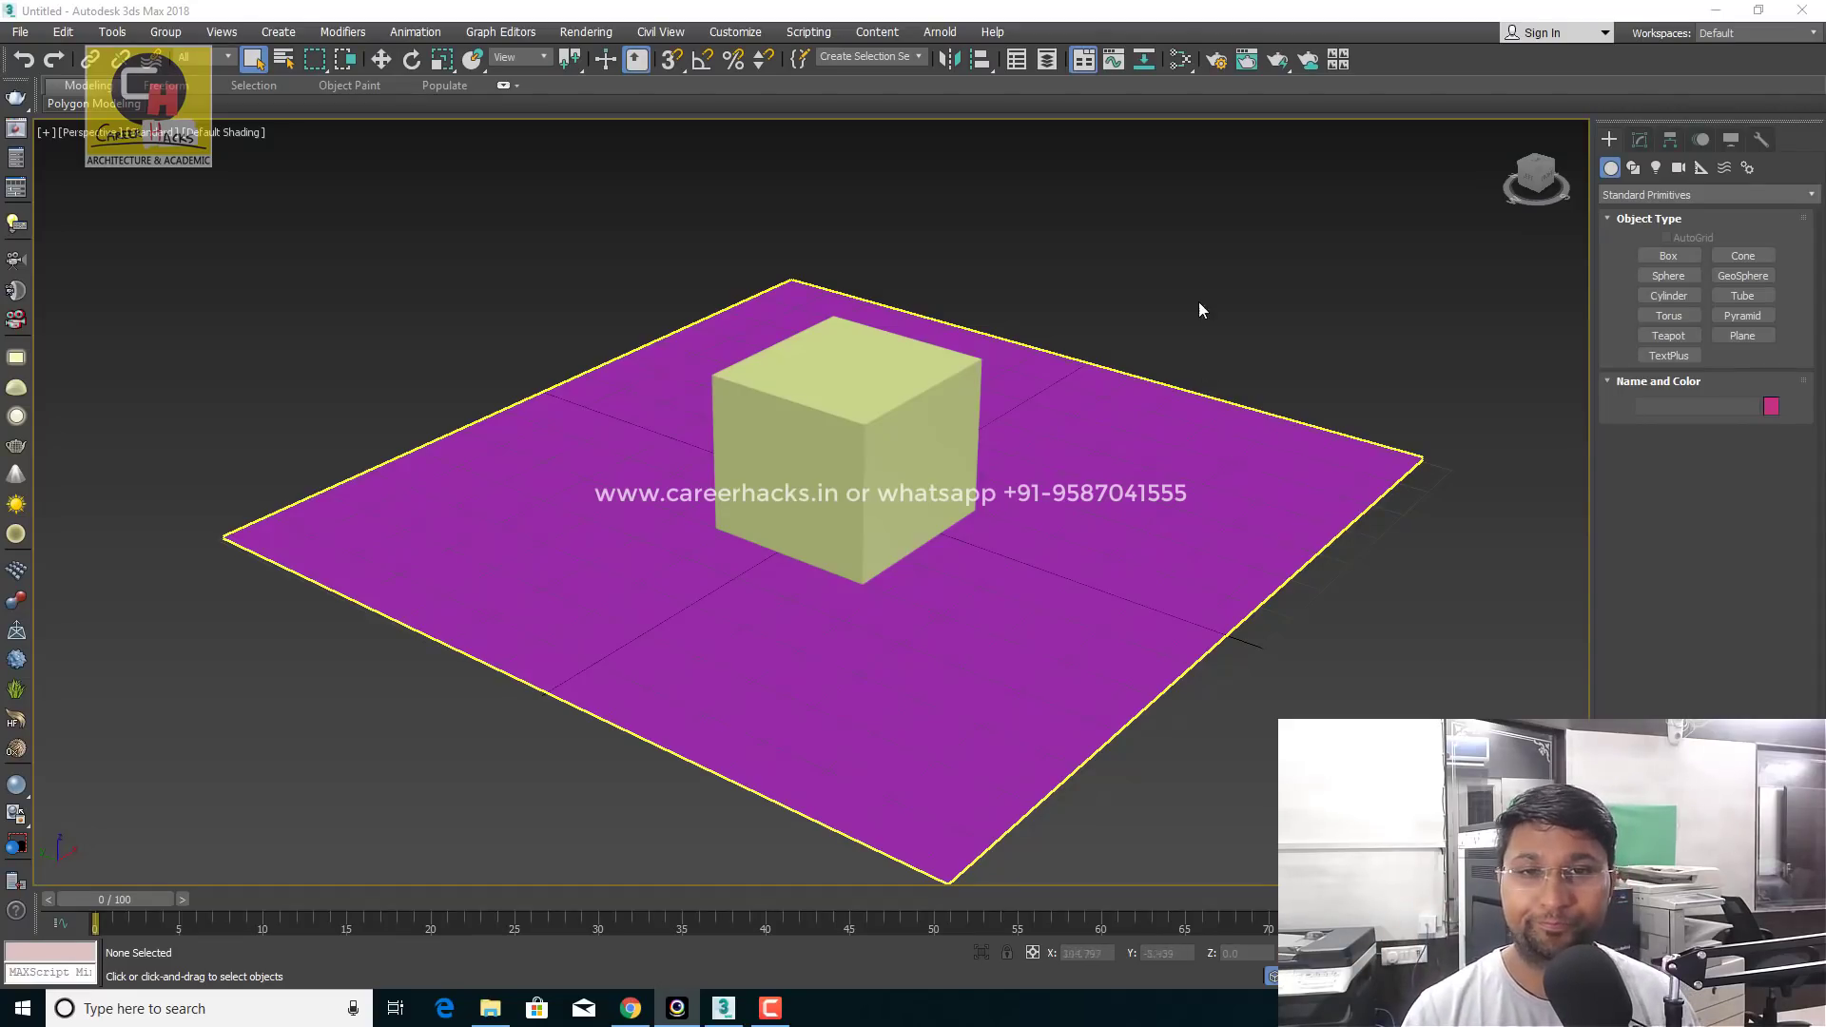
Orbit the perspective view around the box and plane, then select the yellow box
key(ctrl+r)
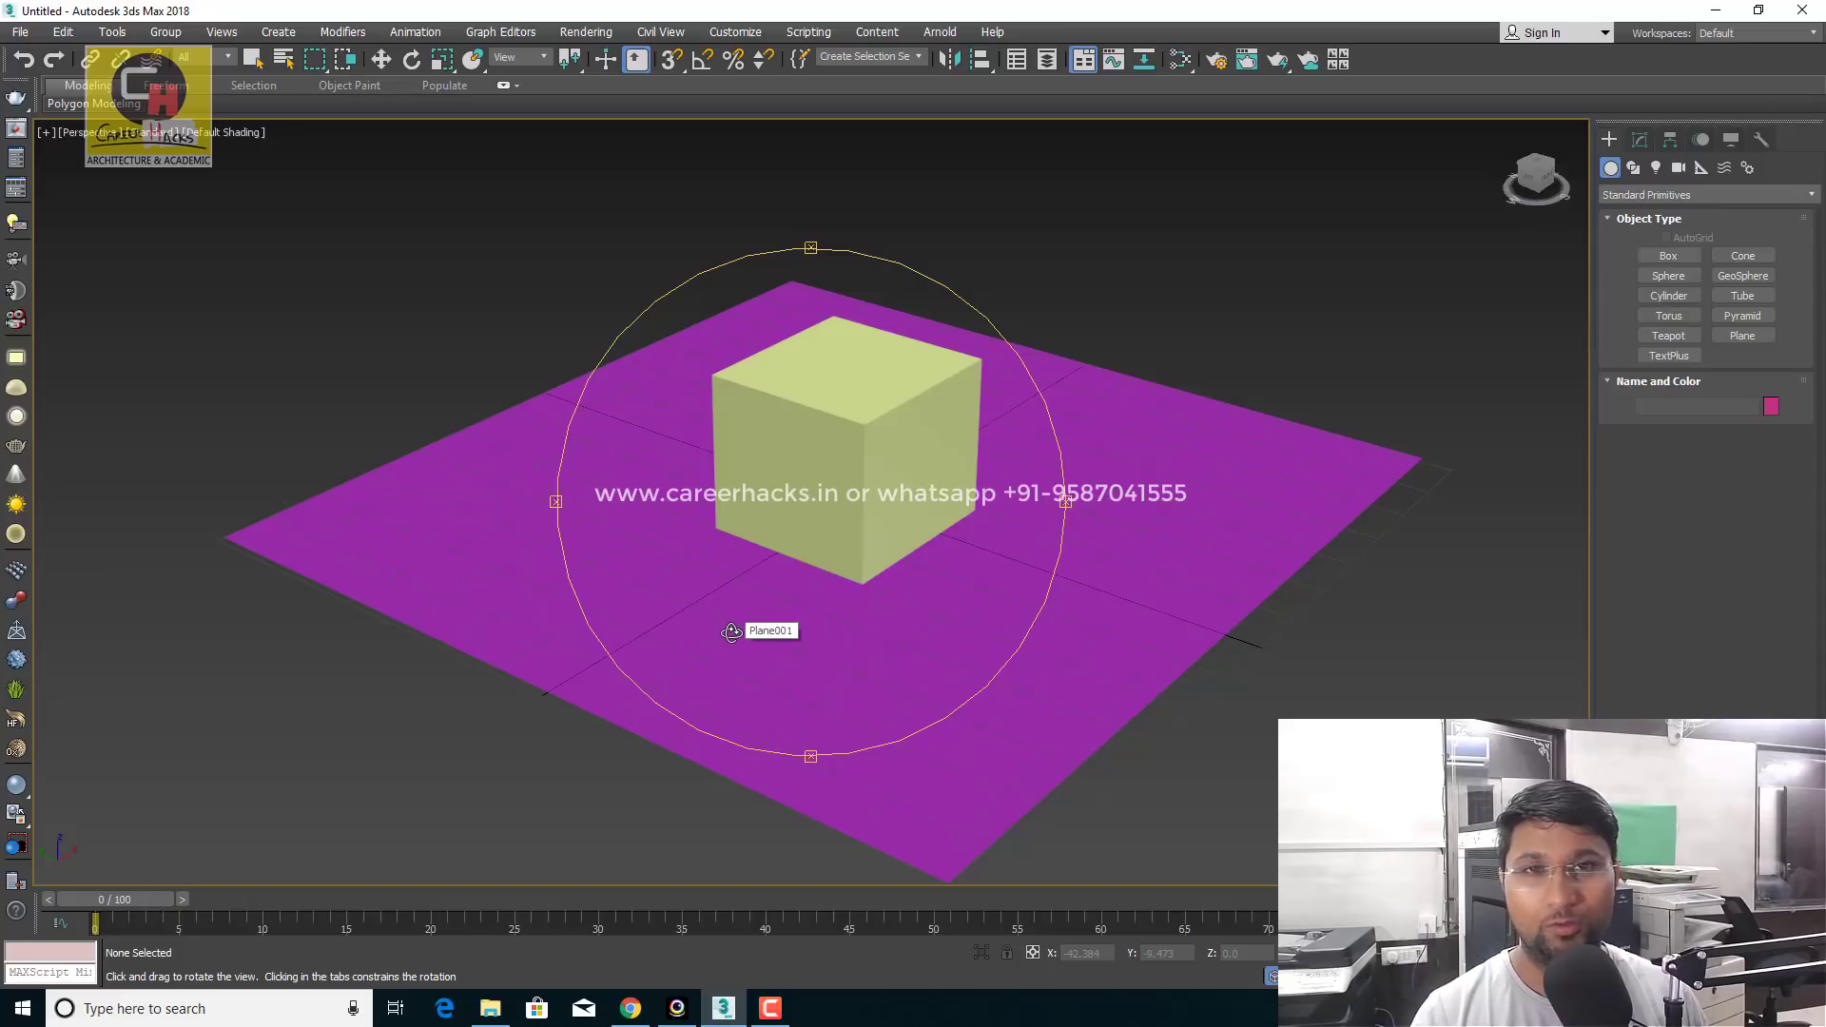
mouse_move(793, 660)
mouse_down()
mouse_move(909, 653)
mouse_move(815, 664)
mouse_move(831, 644)
mouse_move(807, 647)
mouse_up()
right_click(807, 646)
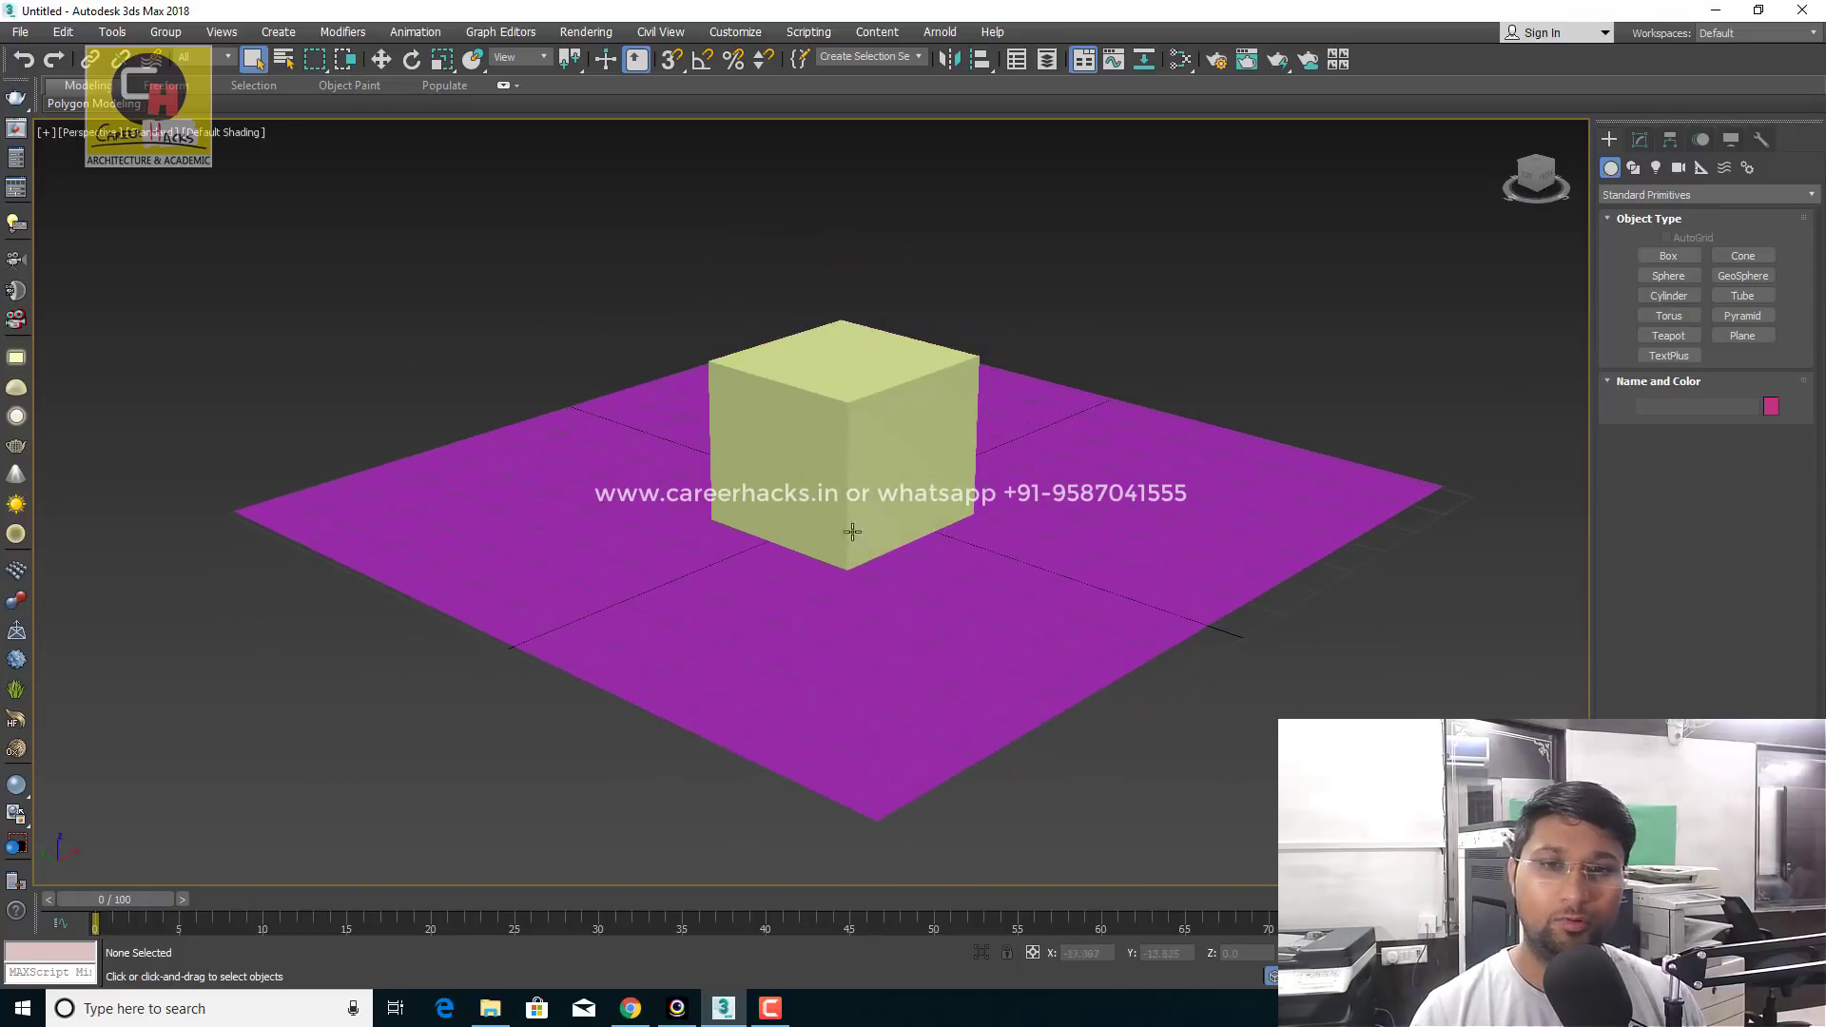
click(858, 487)
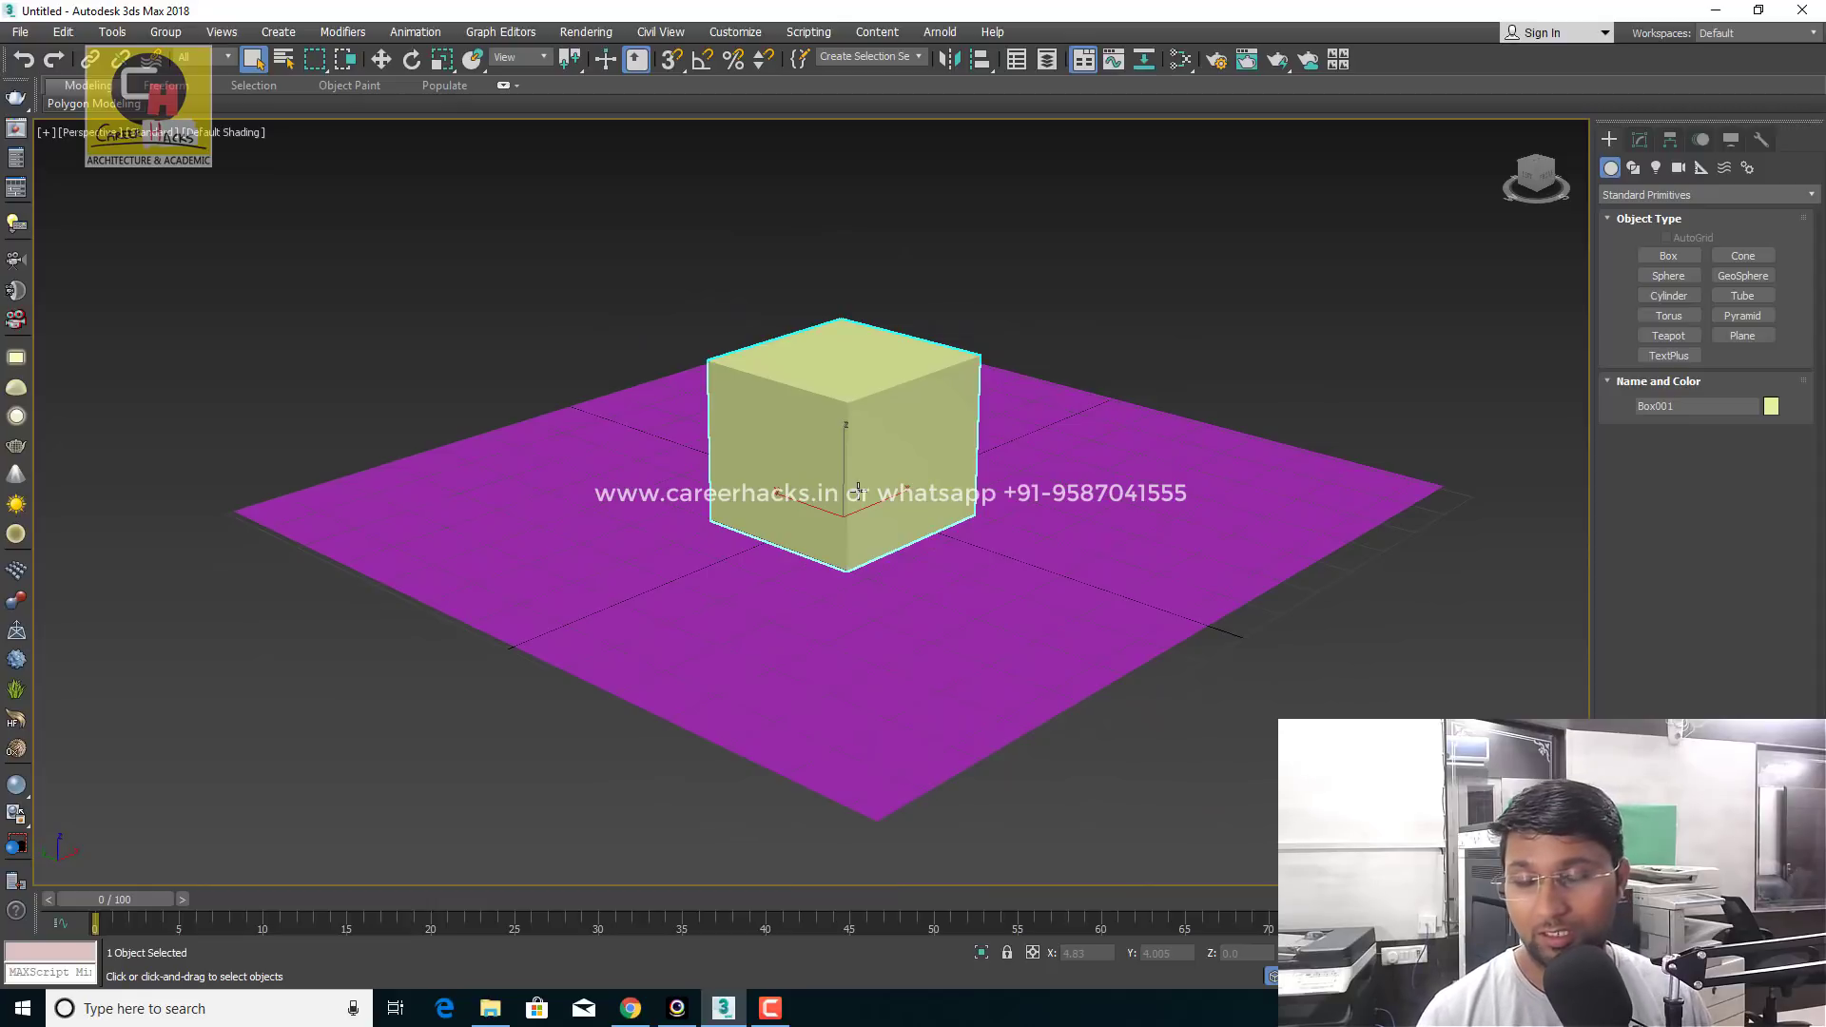
alt+middle_drag(947, 493, 969, 517)
Orbit to another angle, clear the selection, and reselect the yellow box
key(ctrl+r)
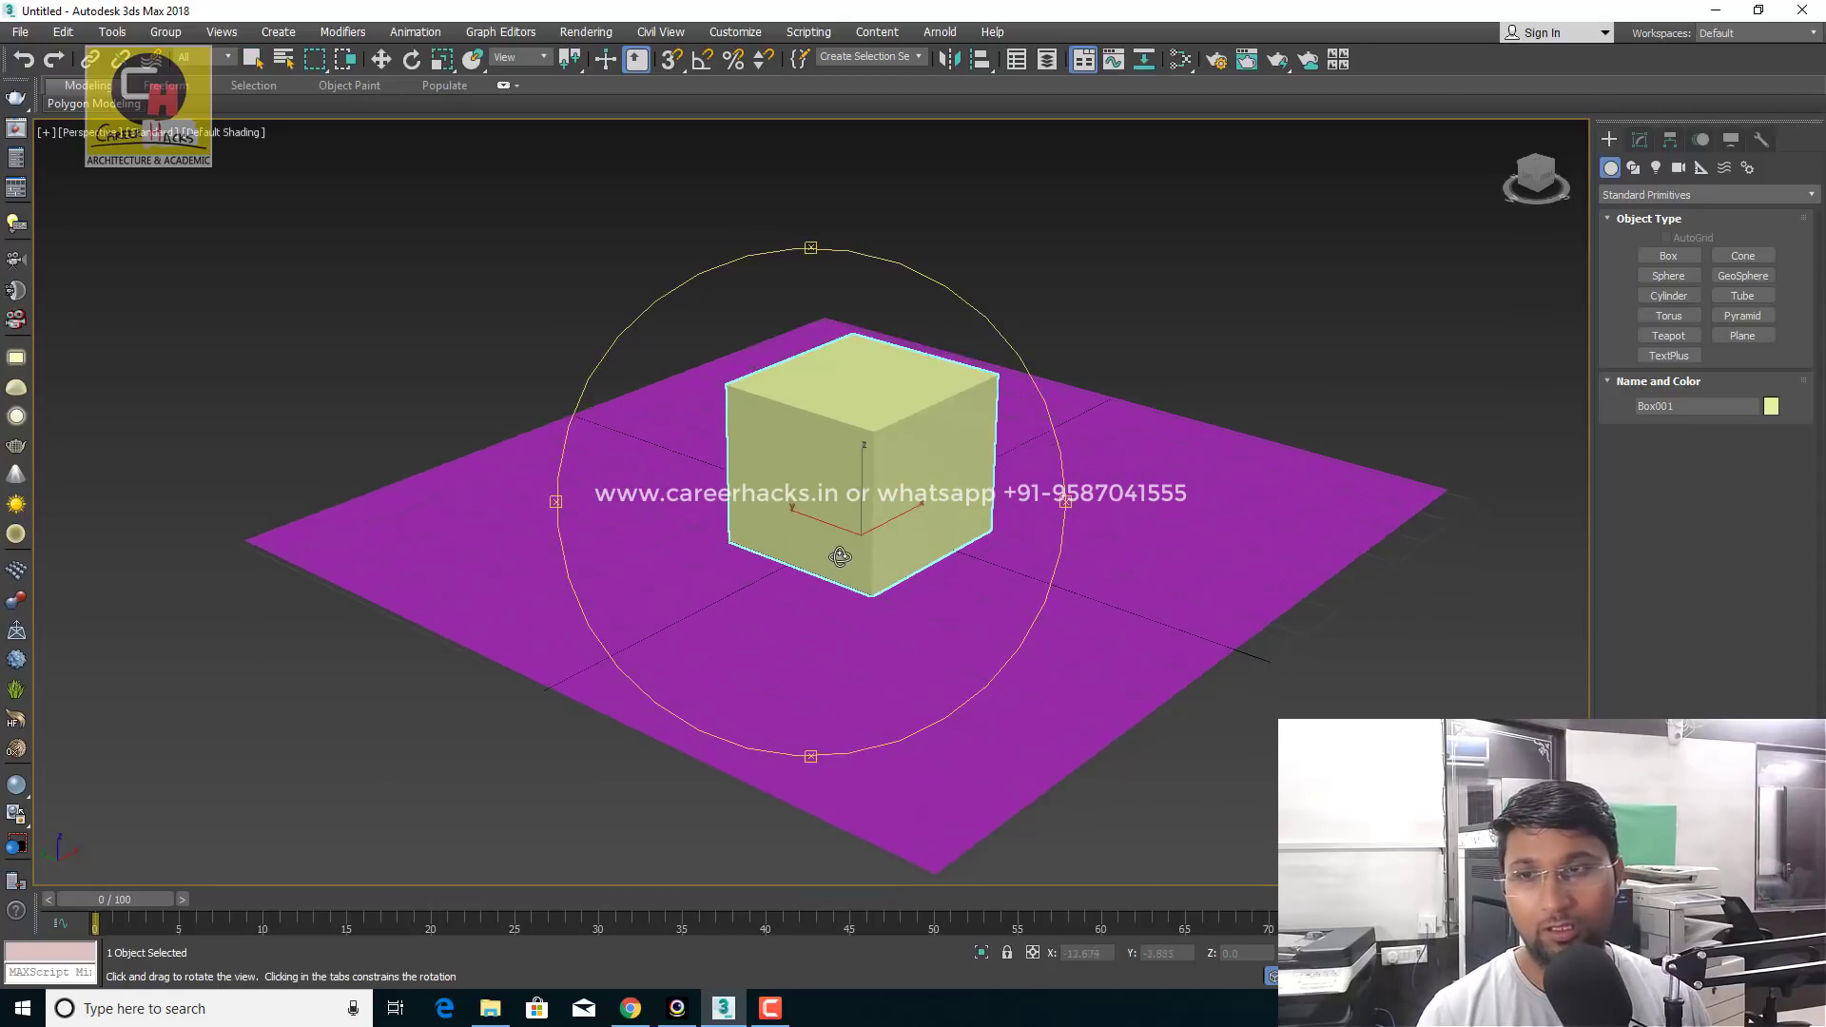
drag(839, 556, 885, 532)
right_click(884, 532)
click(1230, 303)
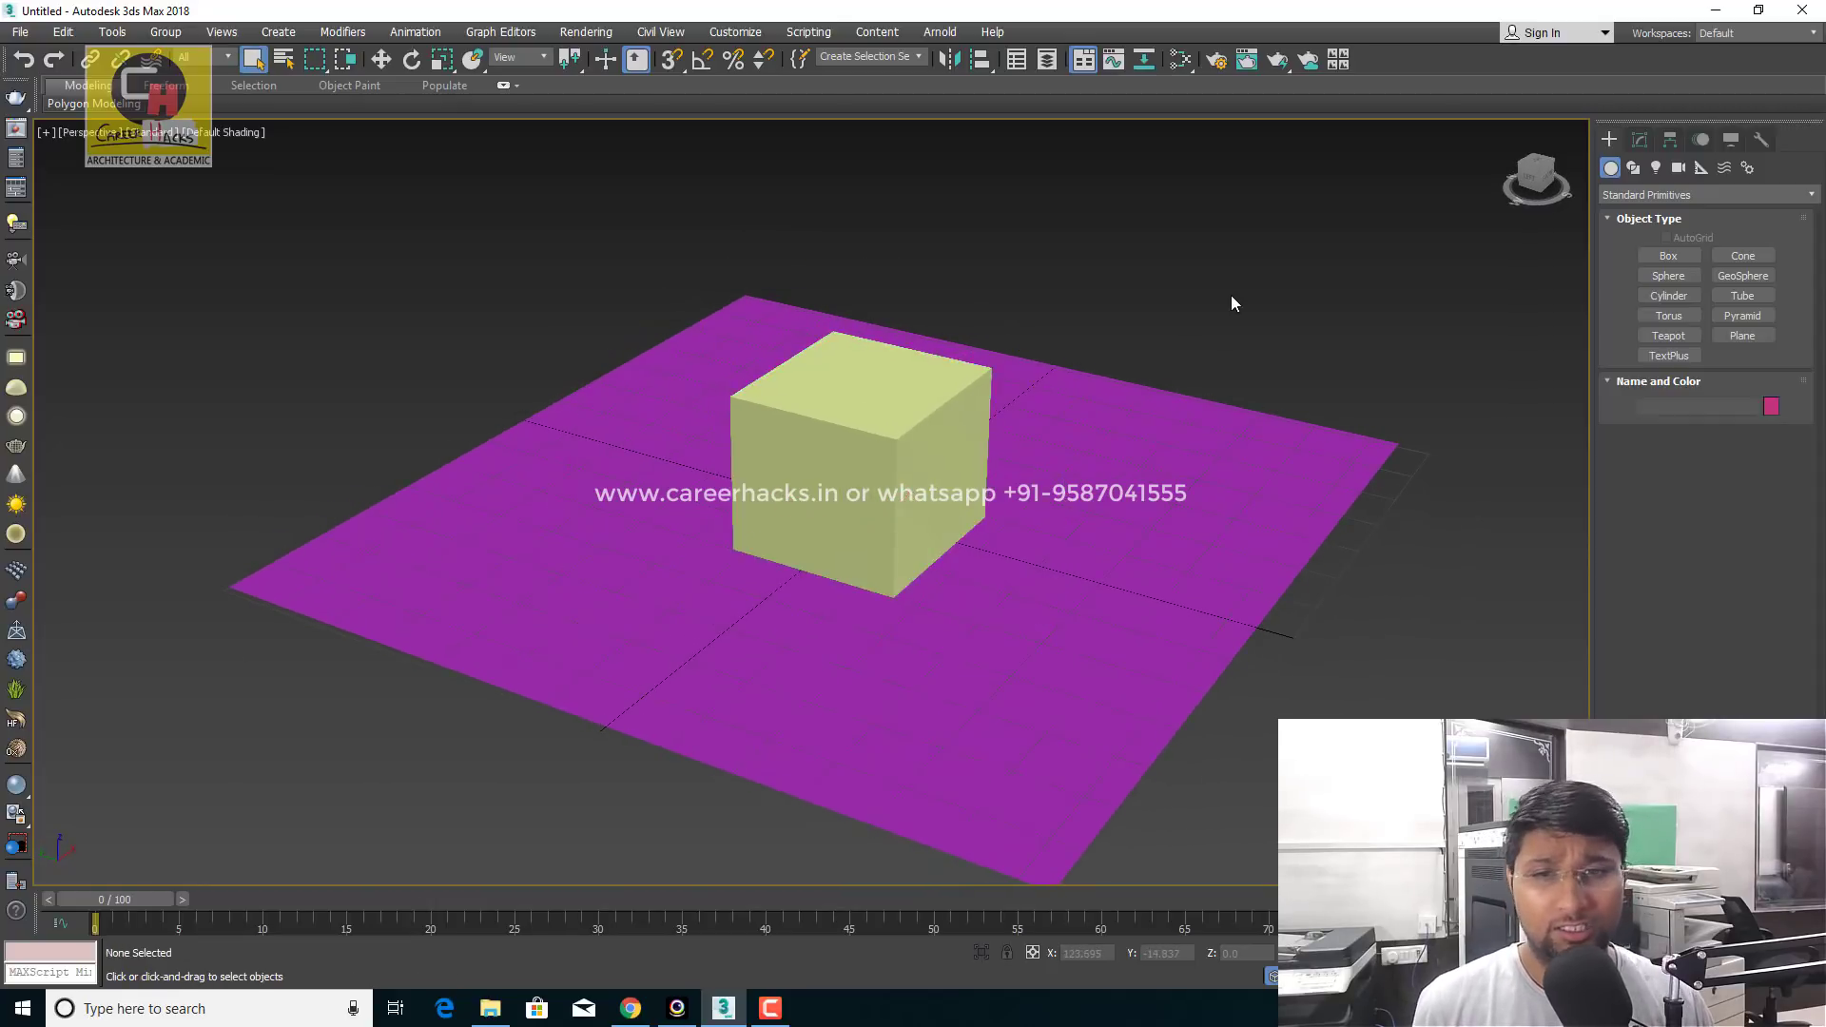
click(842, 499)
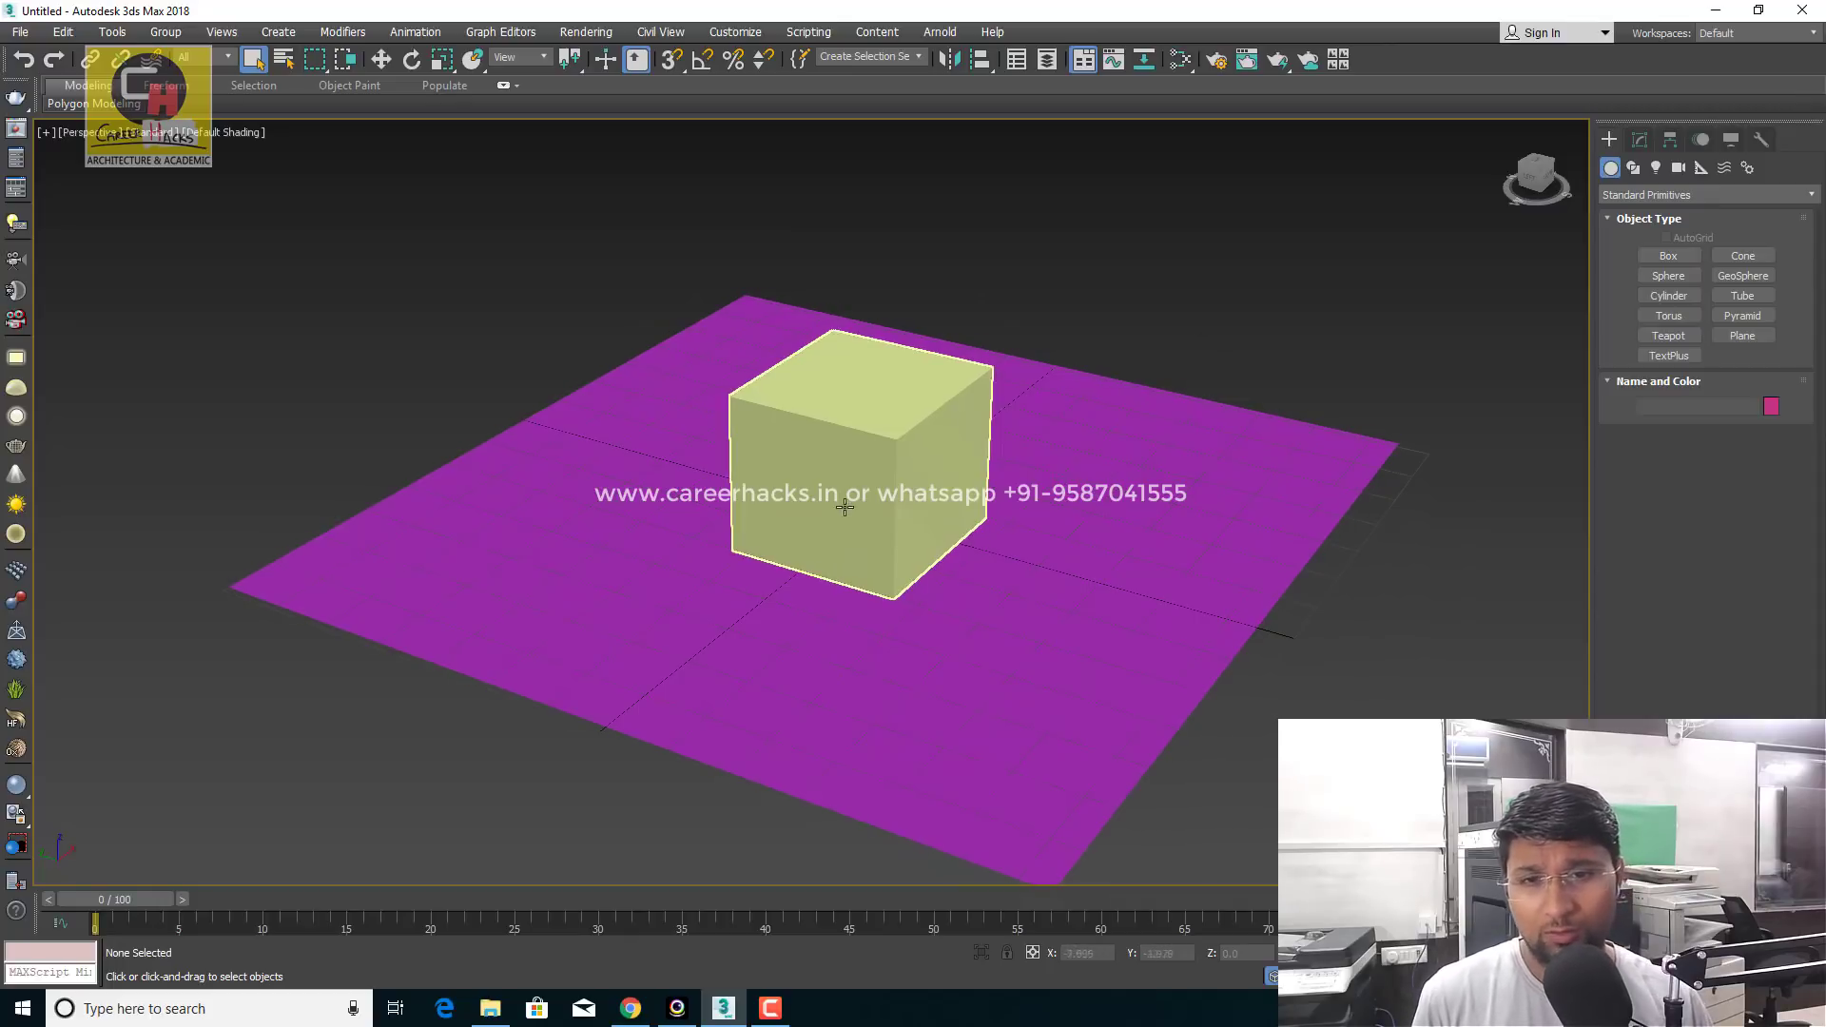
Make the yellow box see-through with Alt+X and orbit around it to view the plane through it
key(alt+x)
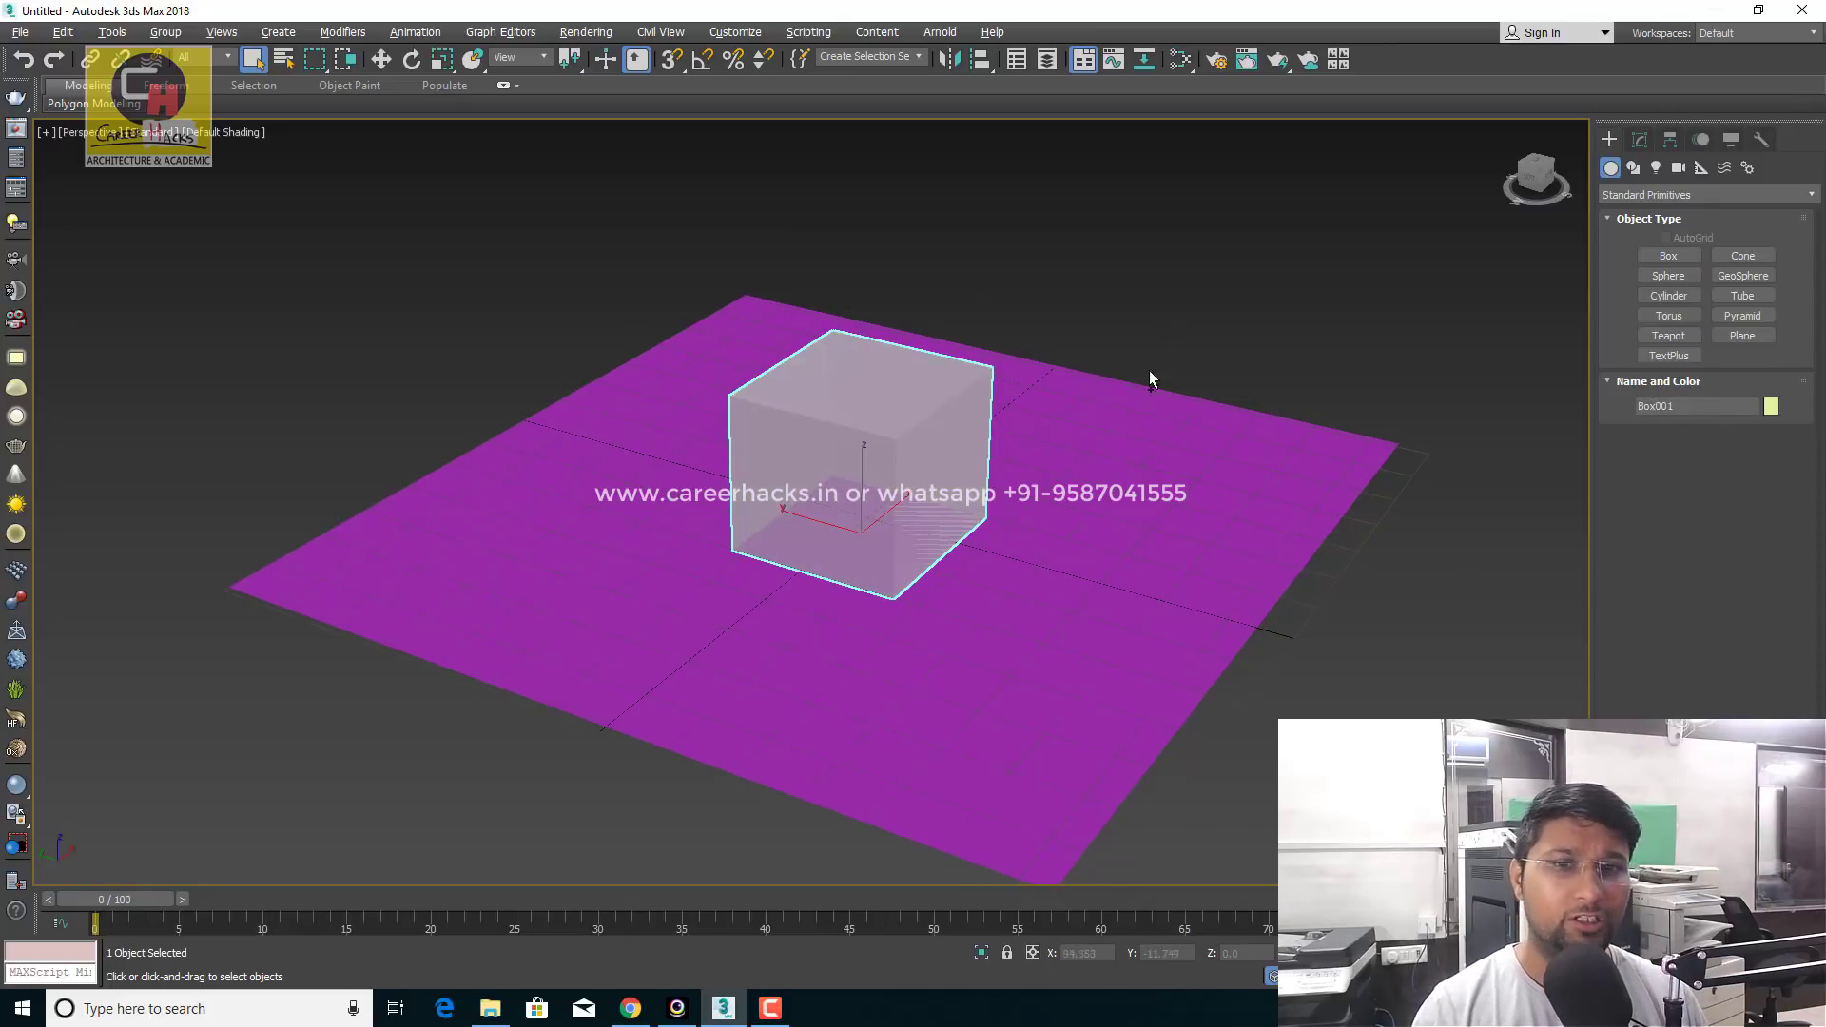
key(ctrl+r)
mouse_move(891, 636)
mouse_down()
mouse_move(877, 457)
mouse_move(884, 533)
mouse_move(908, 532)
mouse_up()
key(alt+z)
key(w)
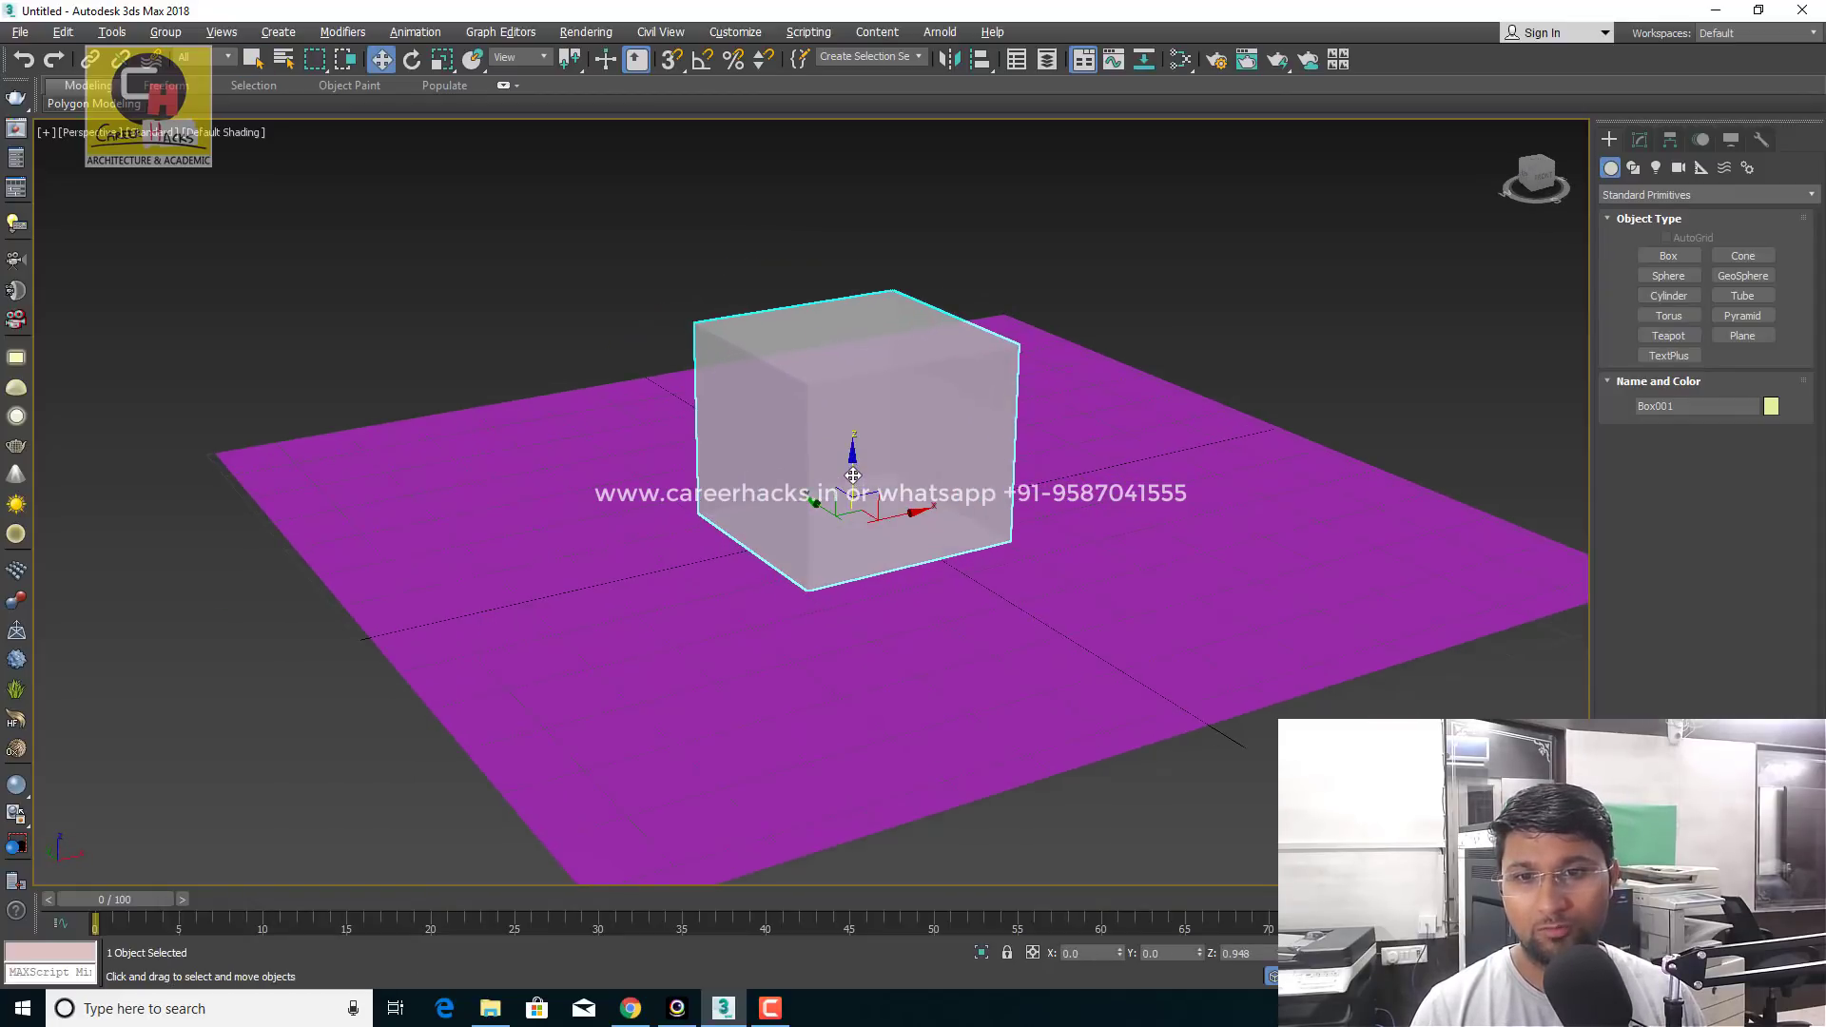
key(ctrl+r)
mouse_move(954, 539)
mouse_down()
mouse_move(960, 575)
mouse_move(1070, 567)
mouse_move(863, 575)
mouse_up()
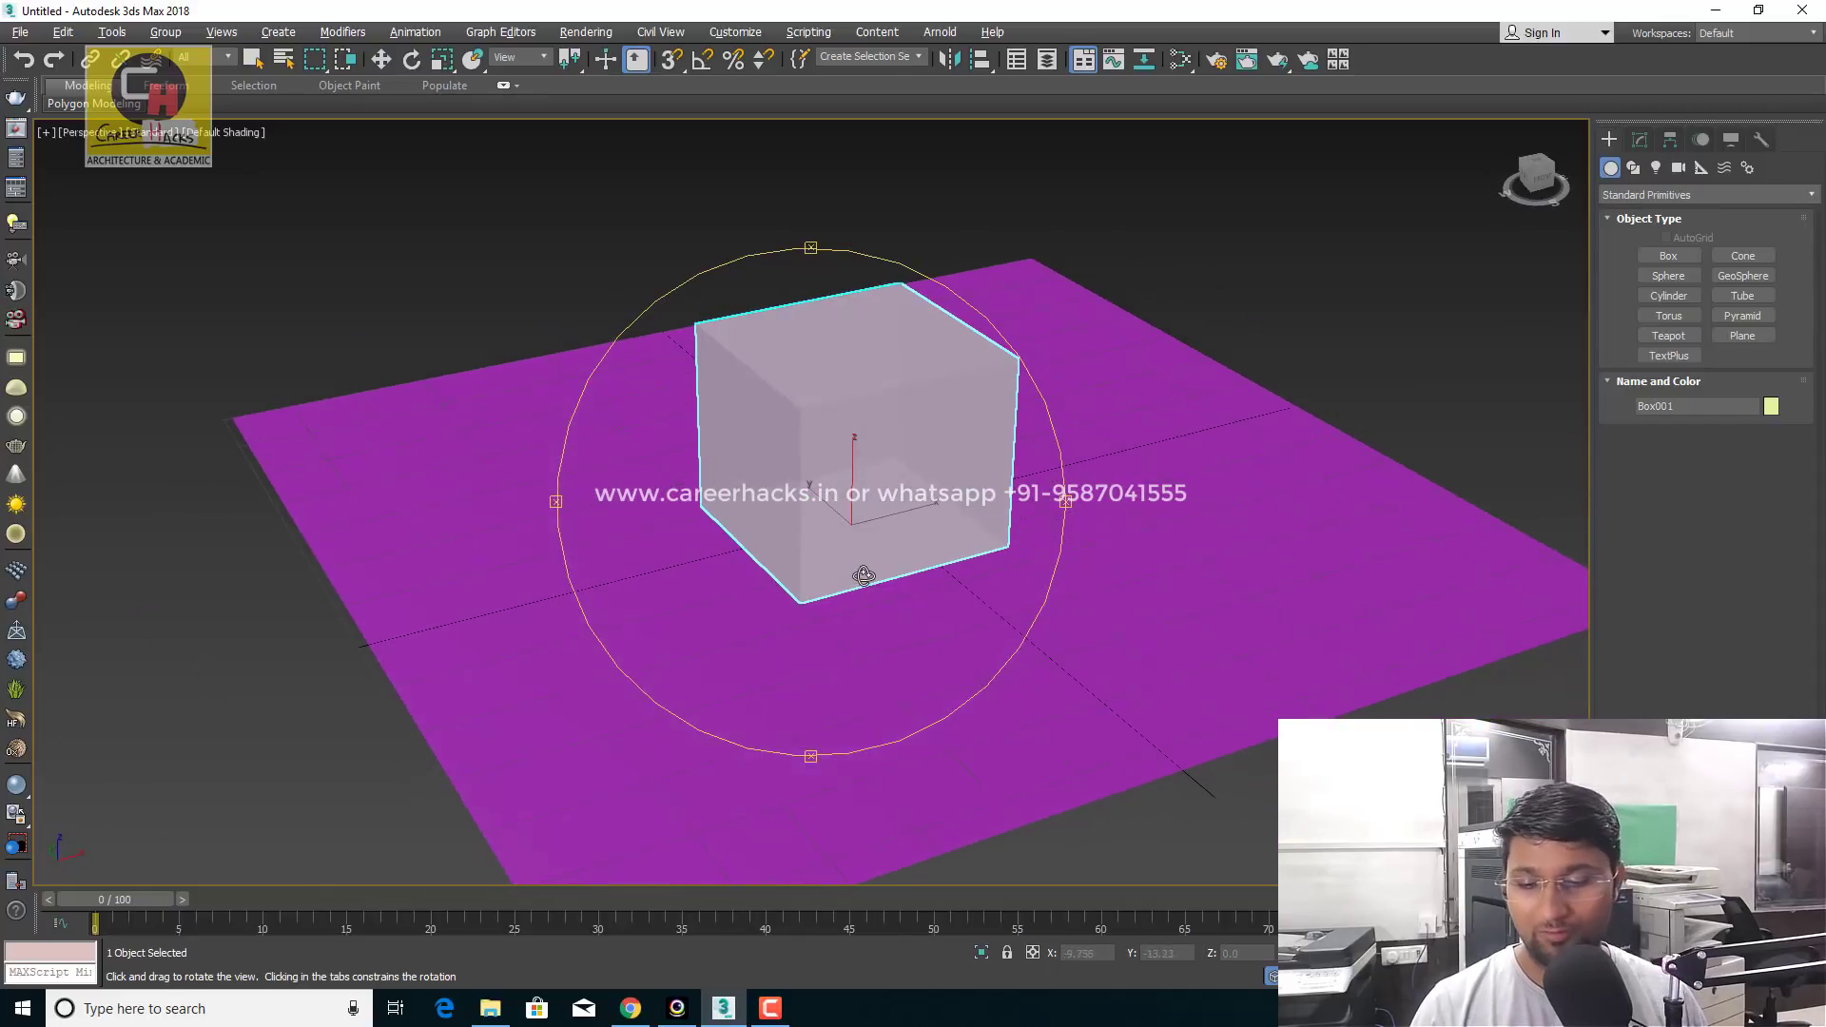
key(w)
alt+middle_drag(864, 576, 818, 605)
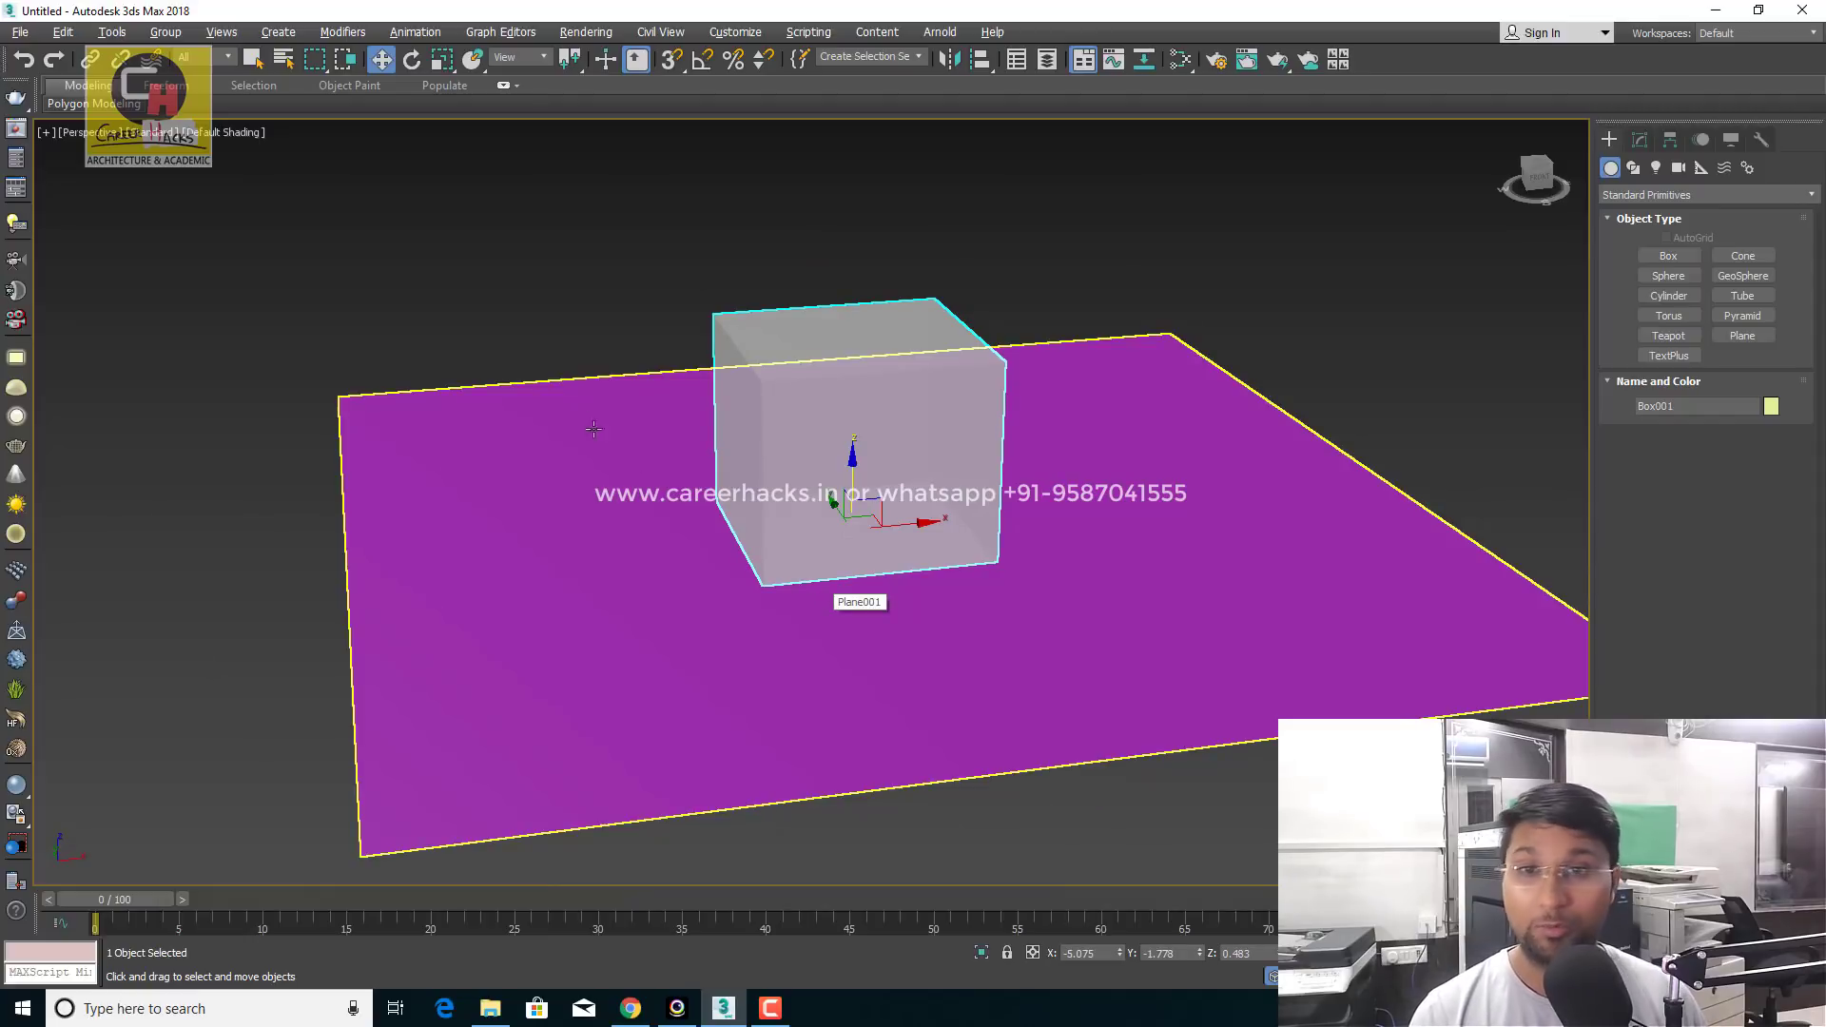
alt+middle_drag(510, 274, 400, 288)
Browse the viewport's viewpoint, display quality and shading menus, then select both objects
click(86, 139)
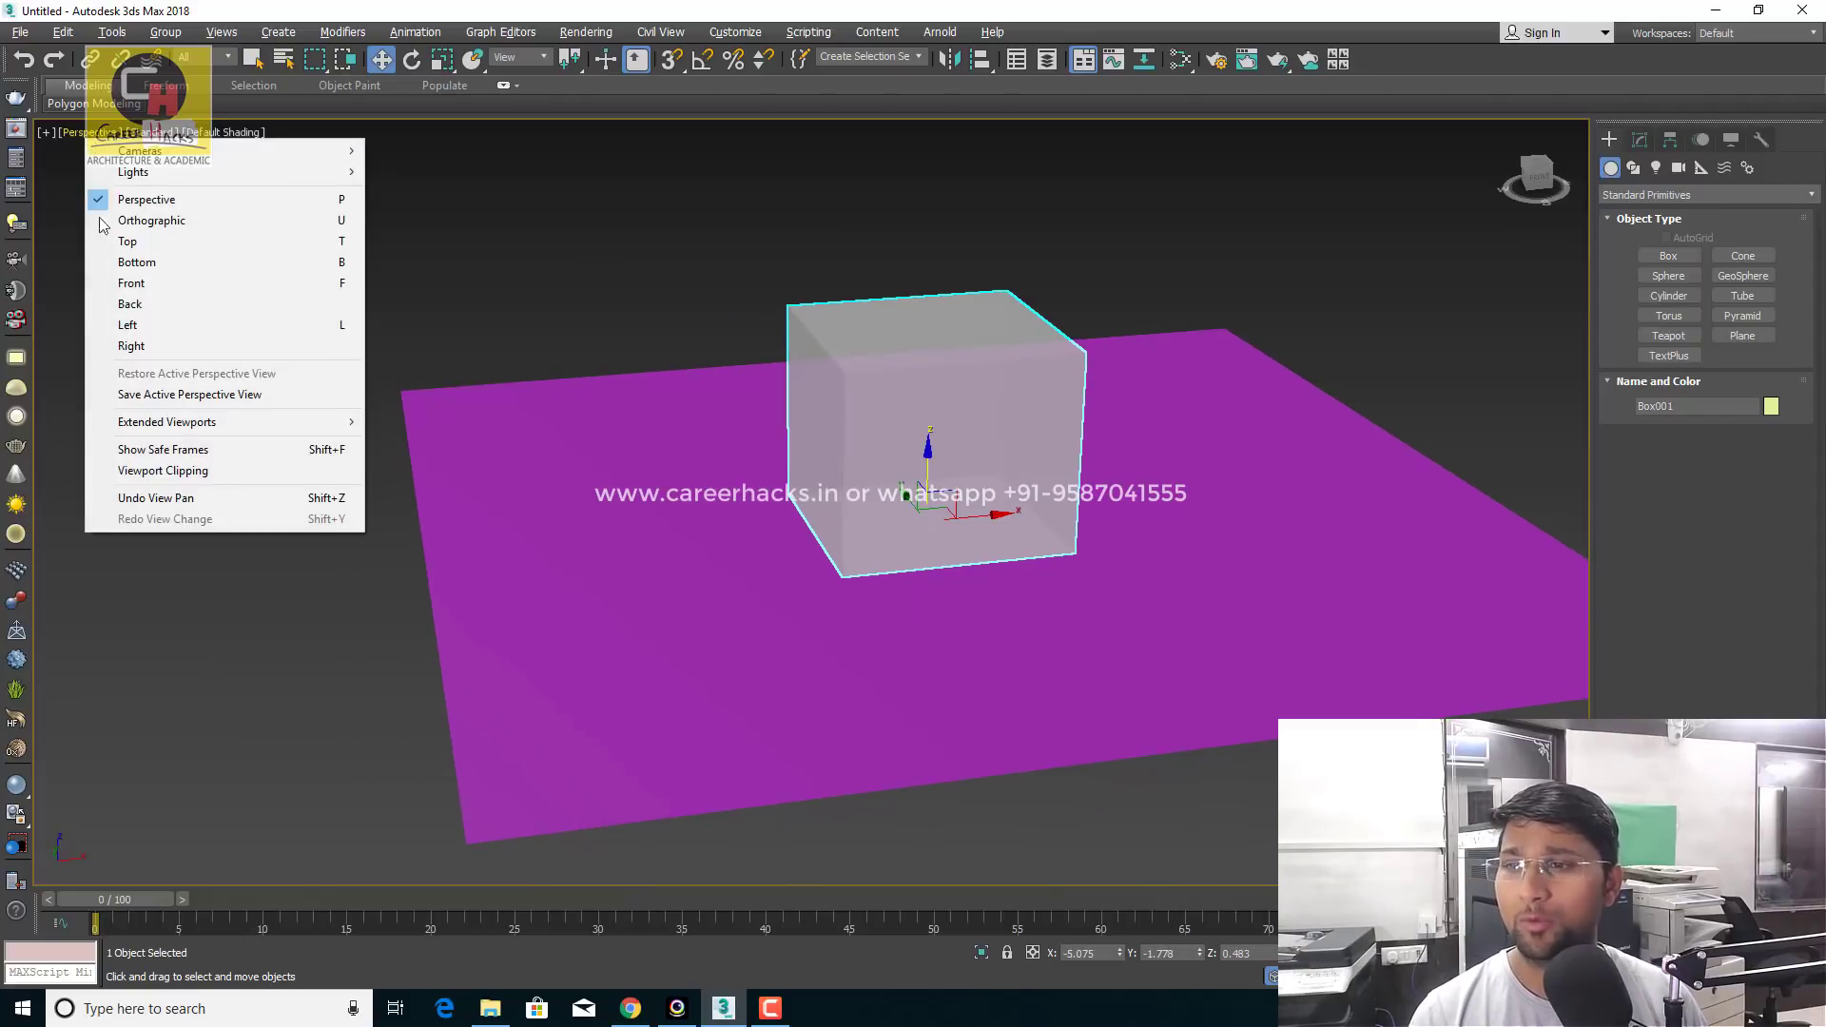
click(144, 133)
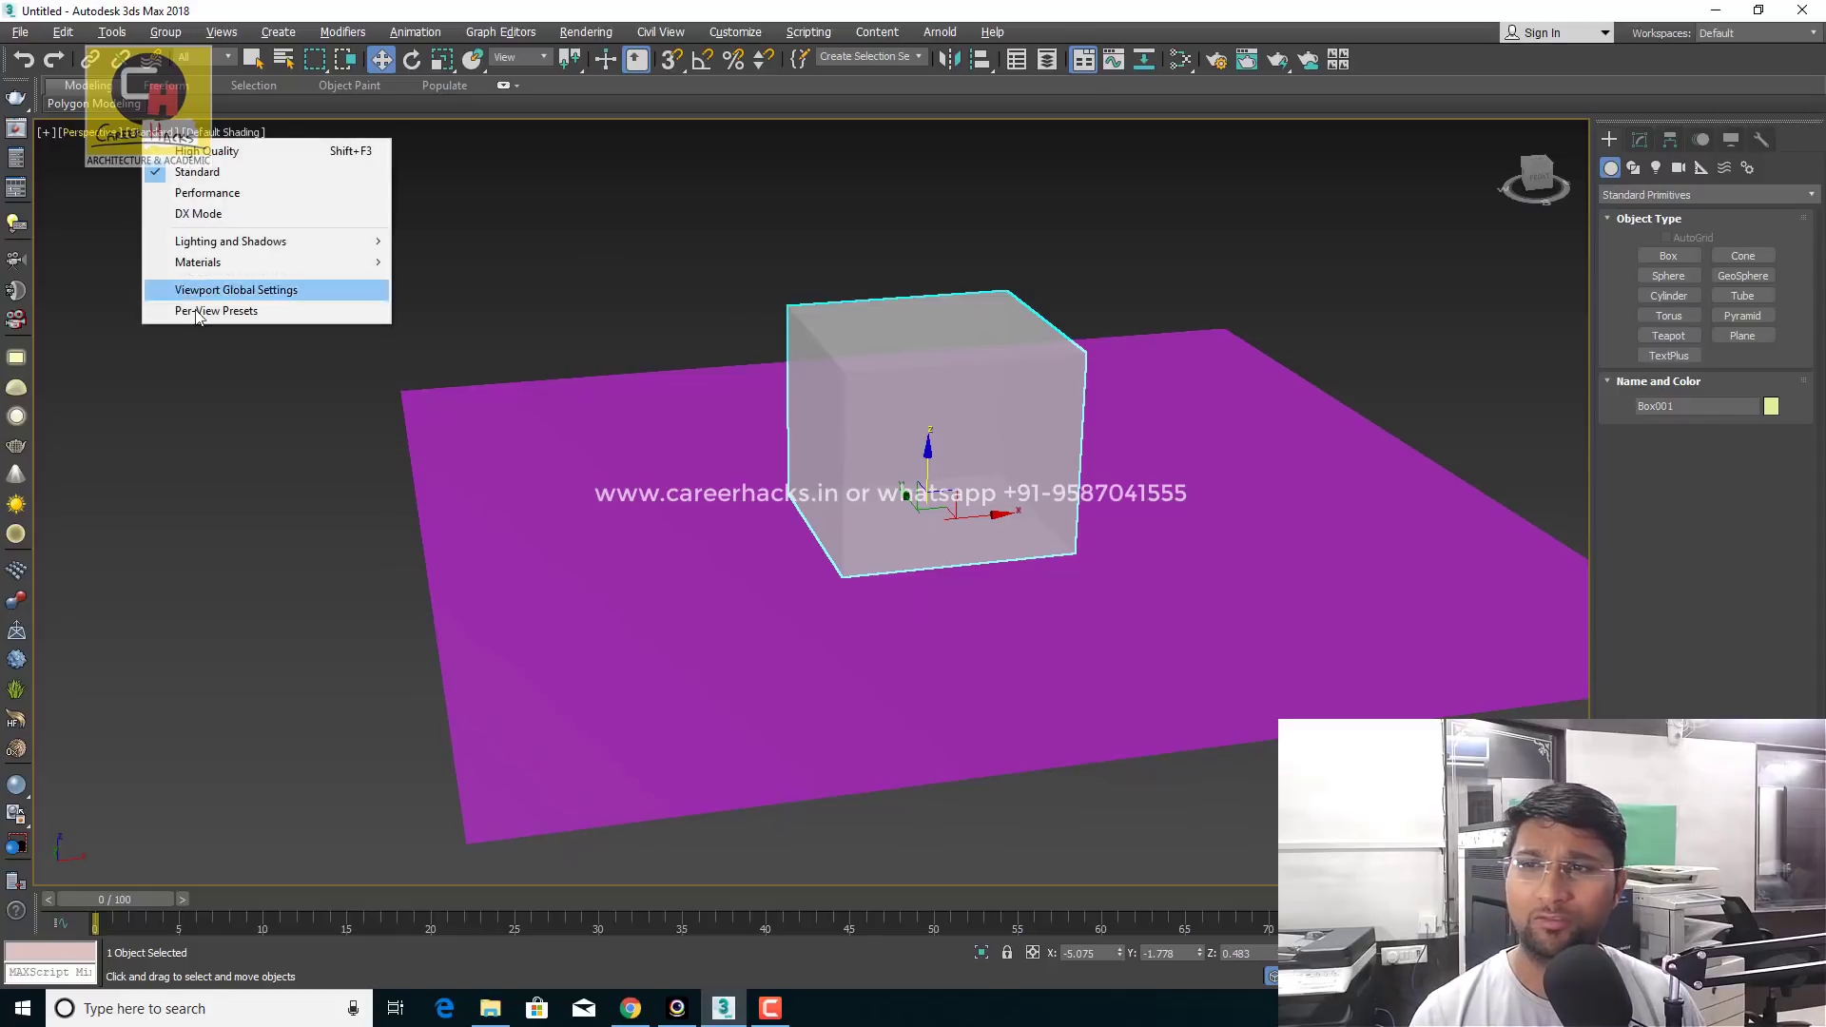
click(222, 133)
click(741, 248)
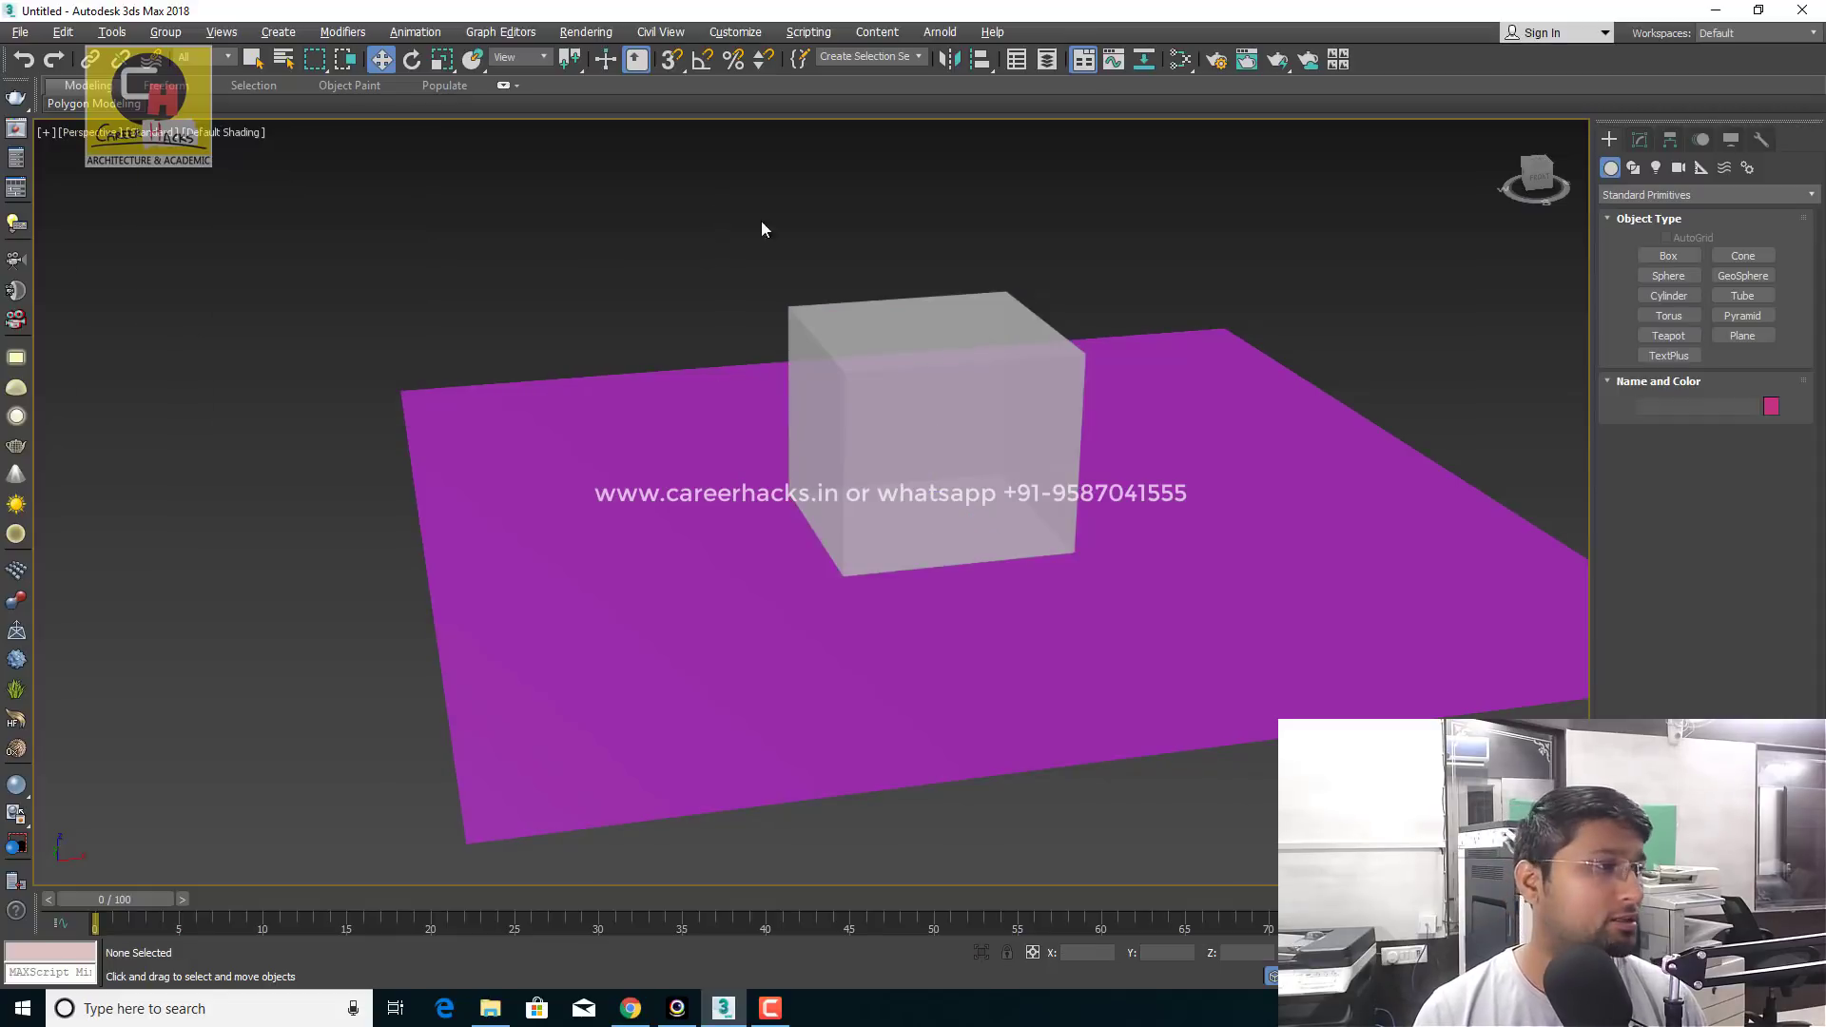
key(ctrl+a)
key(ctrl+r)
Orbit to a new angle, select only the box and toggle its see-through off
mouse_move(809, 636)
mouse_down()
mouse_move(836, 640)
mouse_move(770, 572)
mouse_up()
key(w)
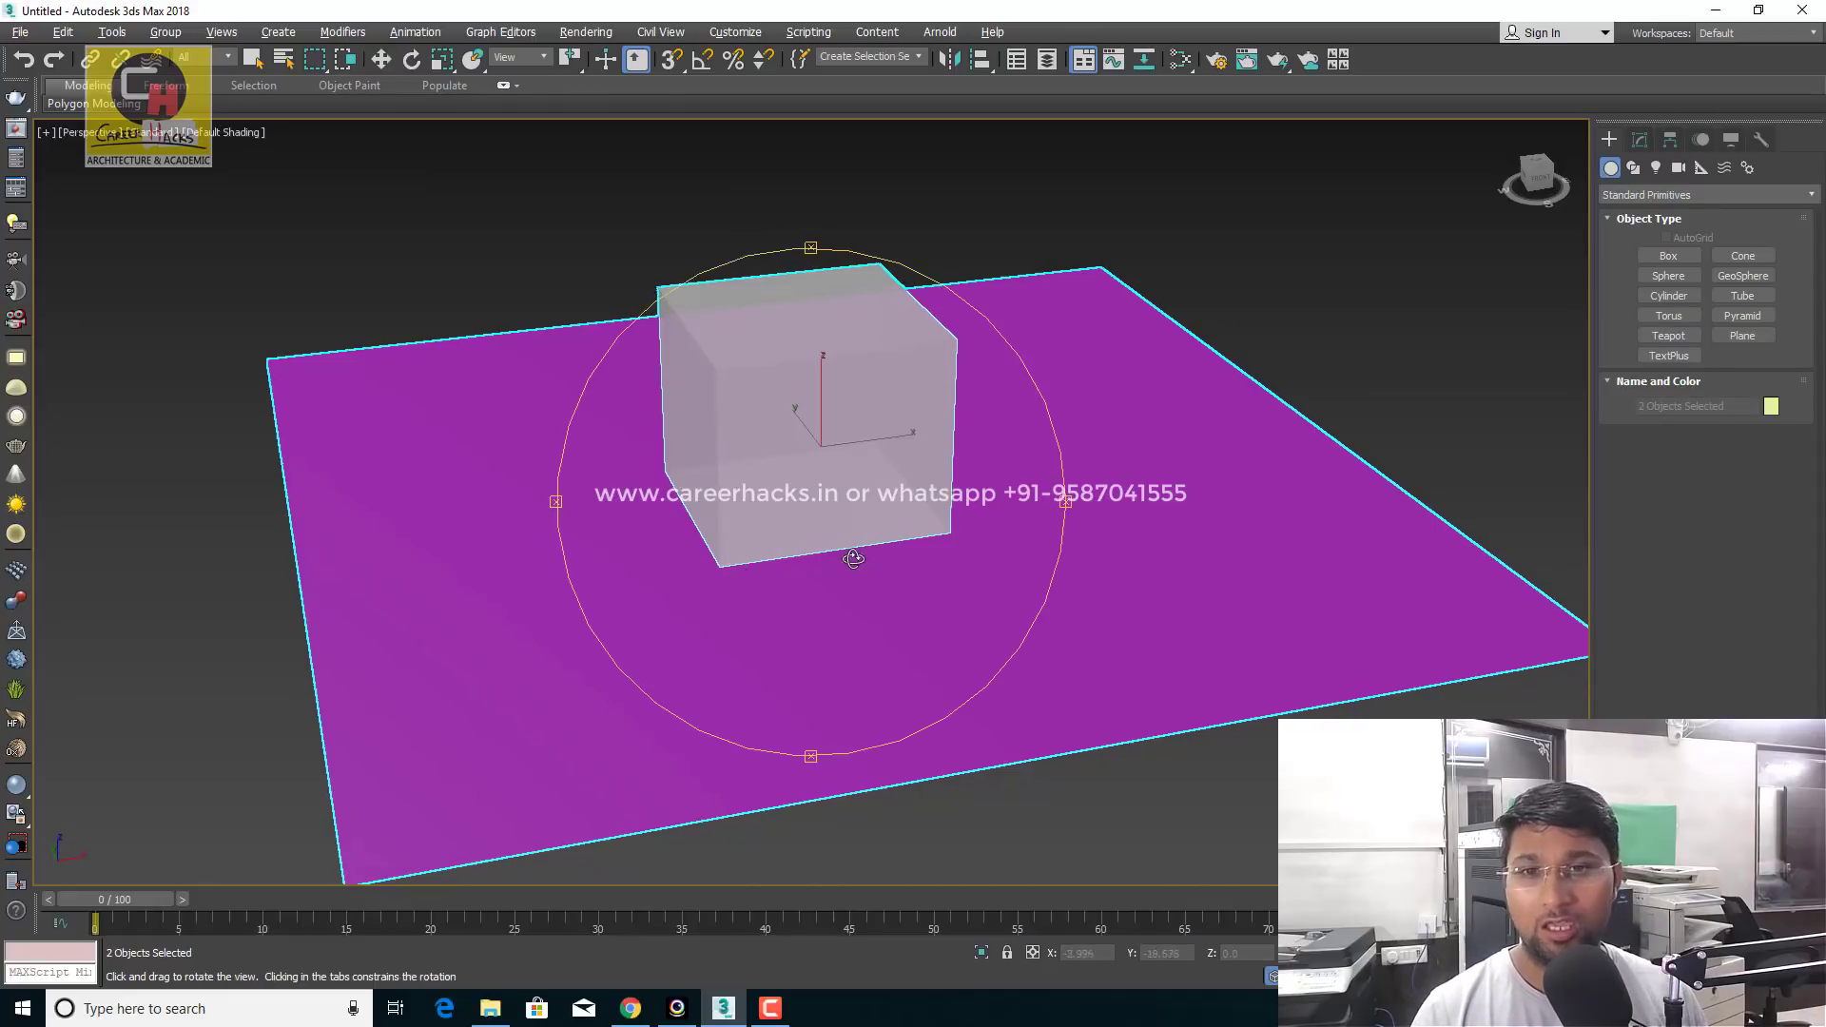
mouse_move(770, 572)
alt+middle_down()
mouse_move(848, 559)
mouse_move(875, 582)
alt+middle_up()
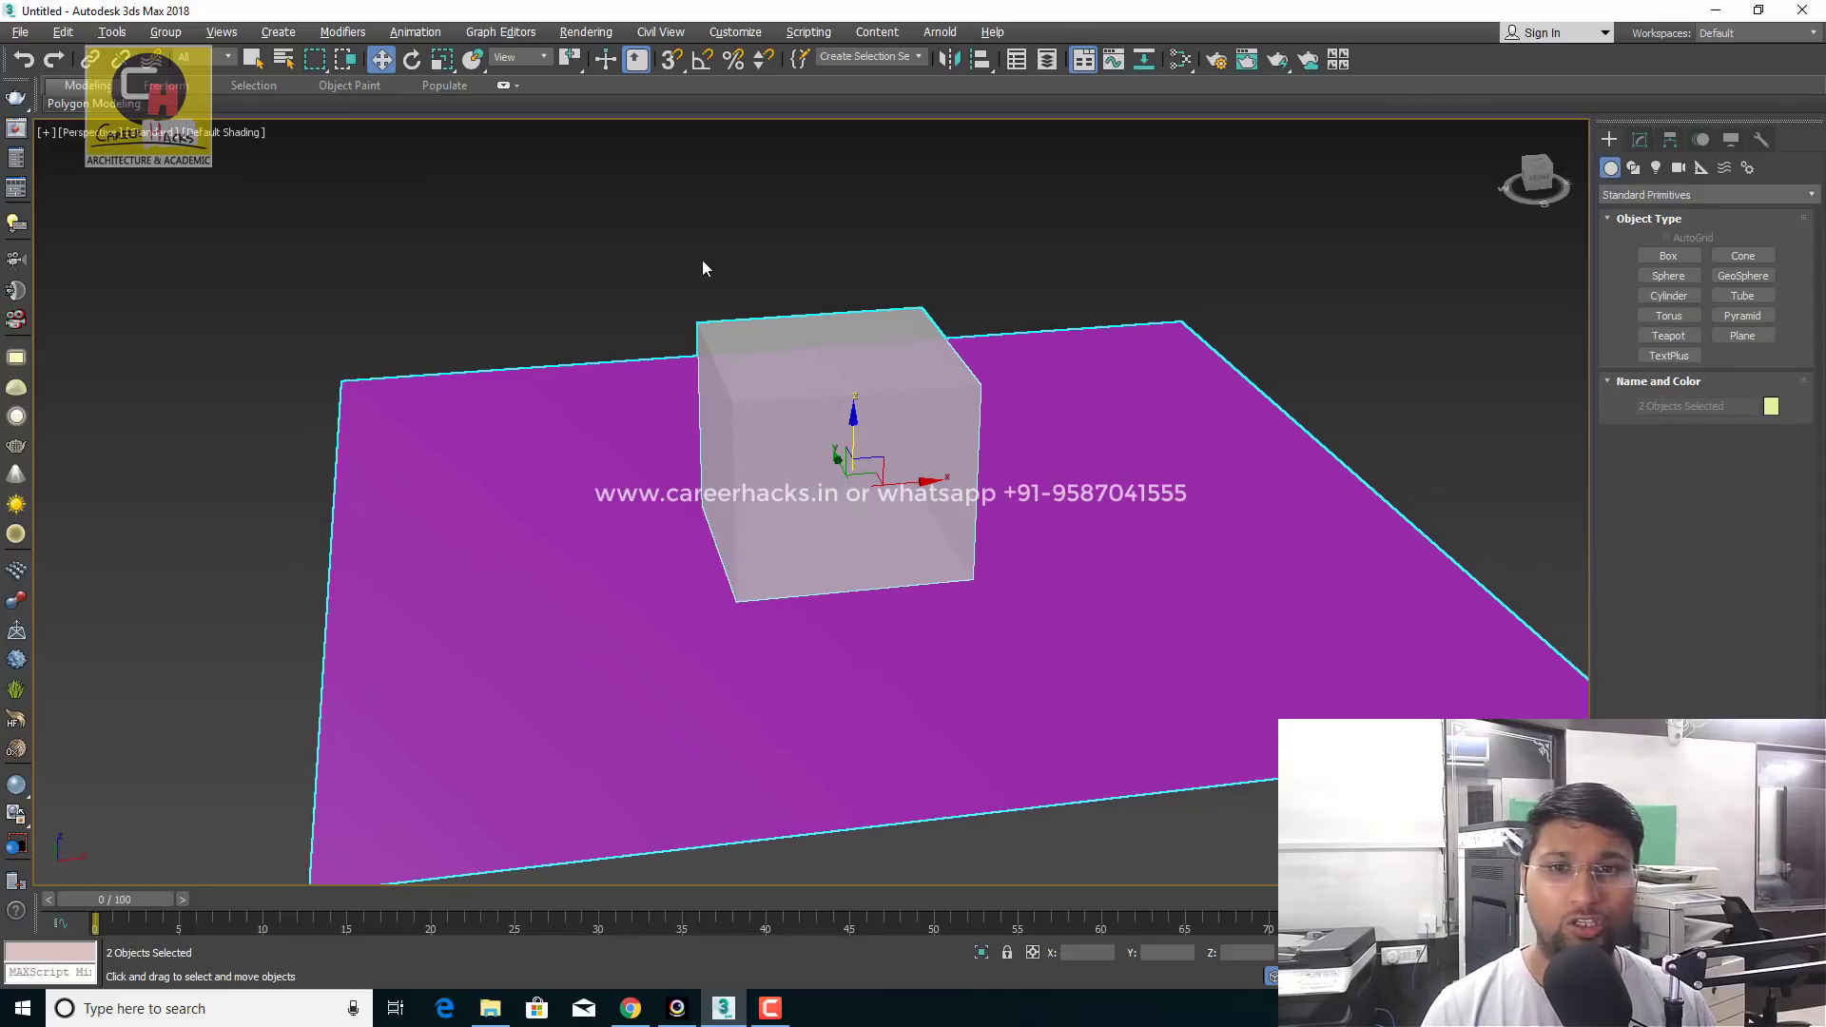
click(859, 584)
key(alt+x)
Reselect the box, toggle Alt+X until it is solid yellow, then deselect and orbit
key(alt+x)
key(alt+x)
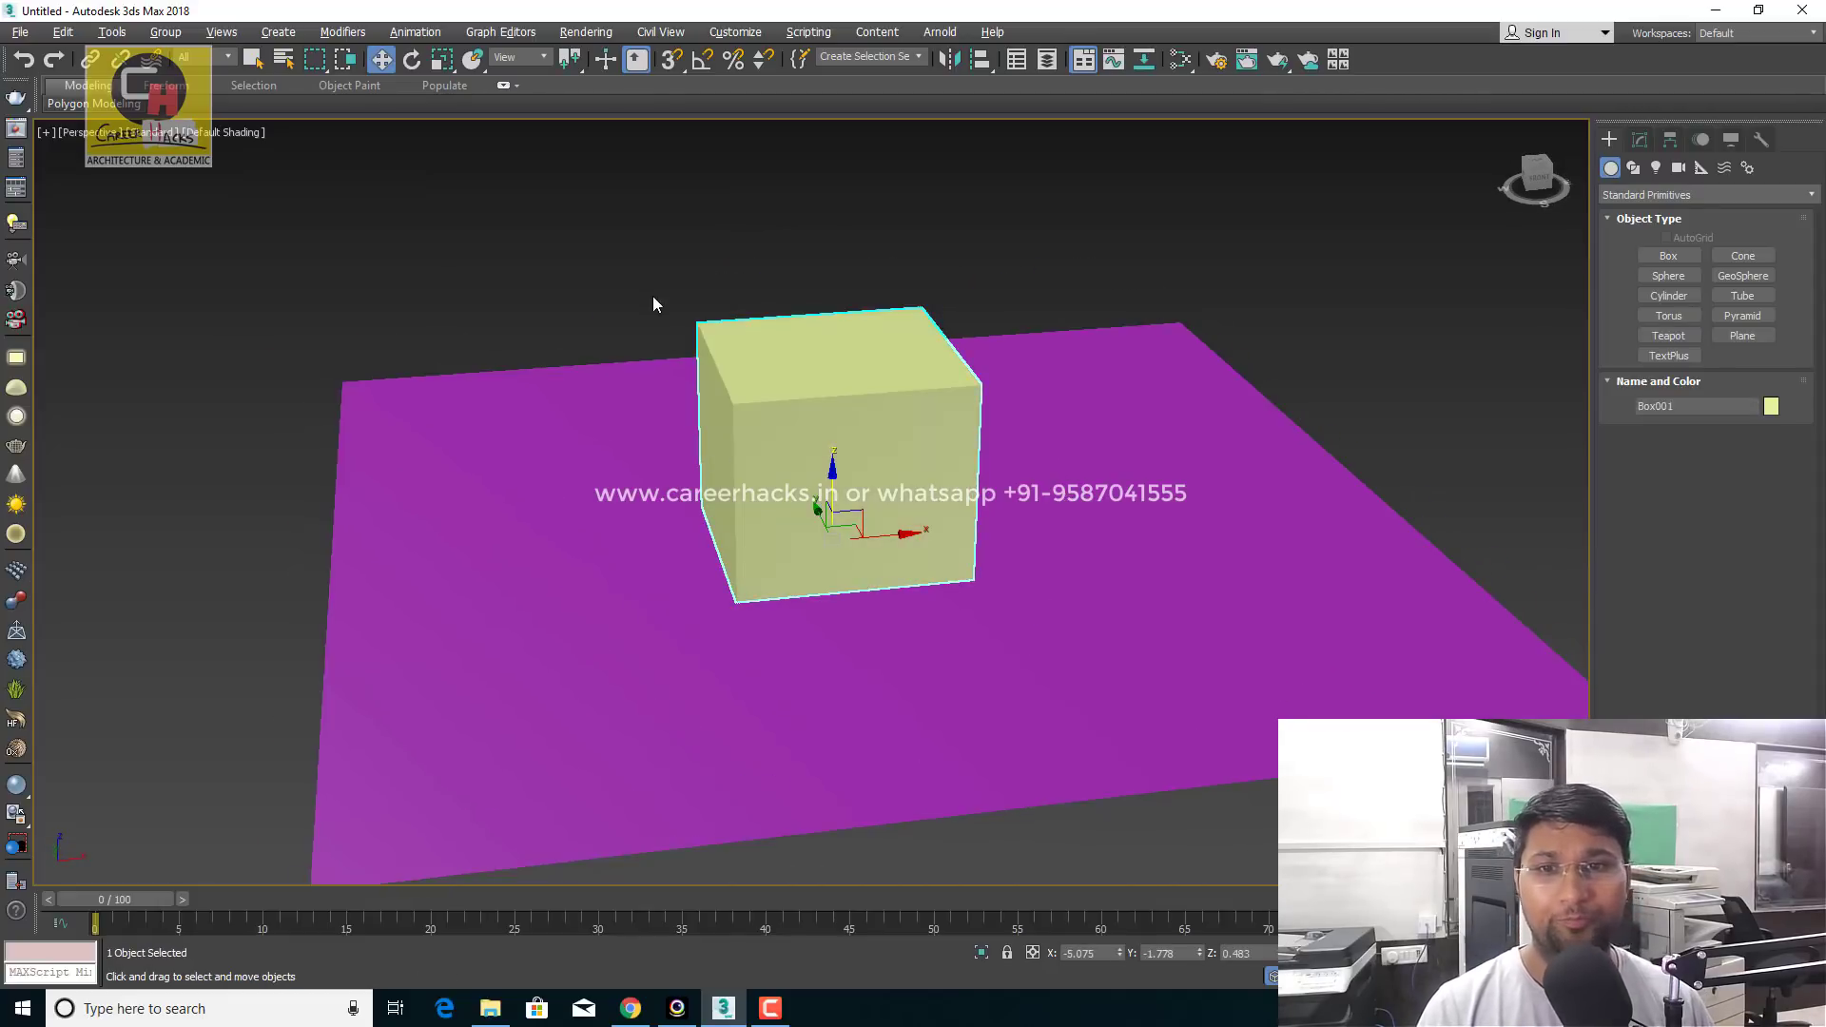
click(652, 295)
click(833, 449)
key(alt+x)
key(alt+x)
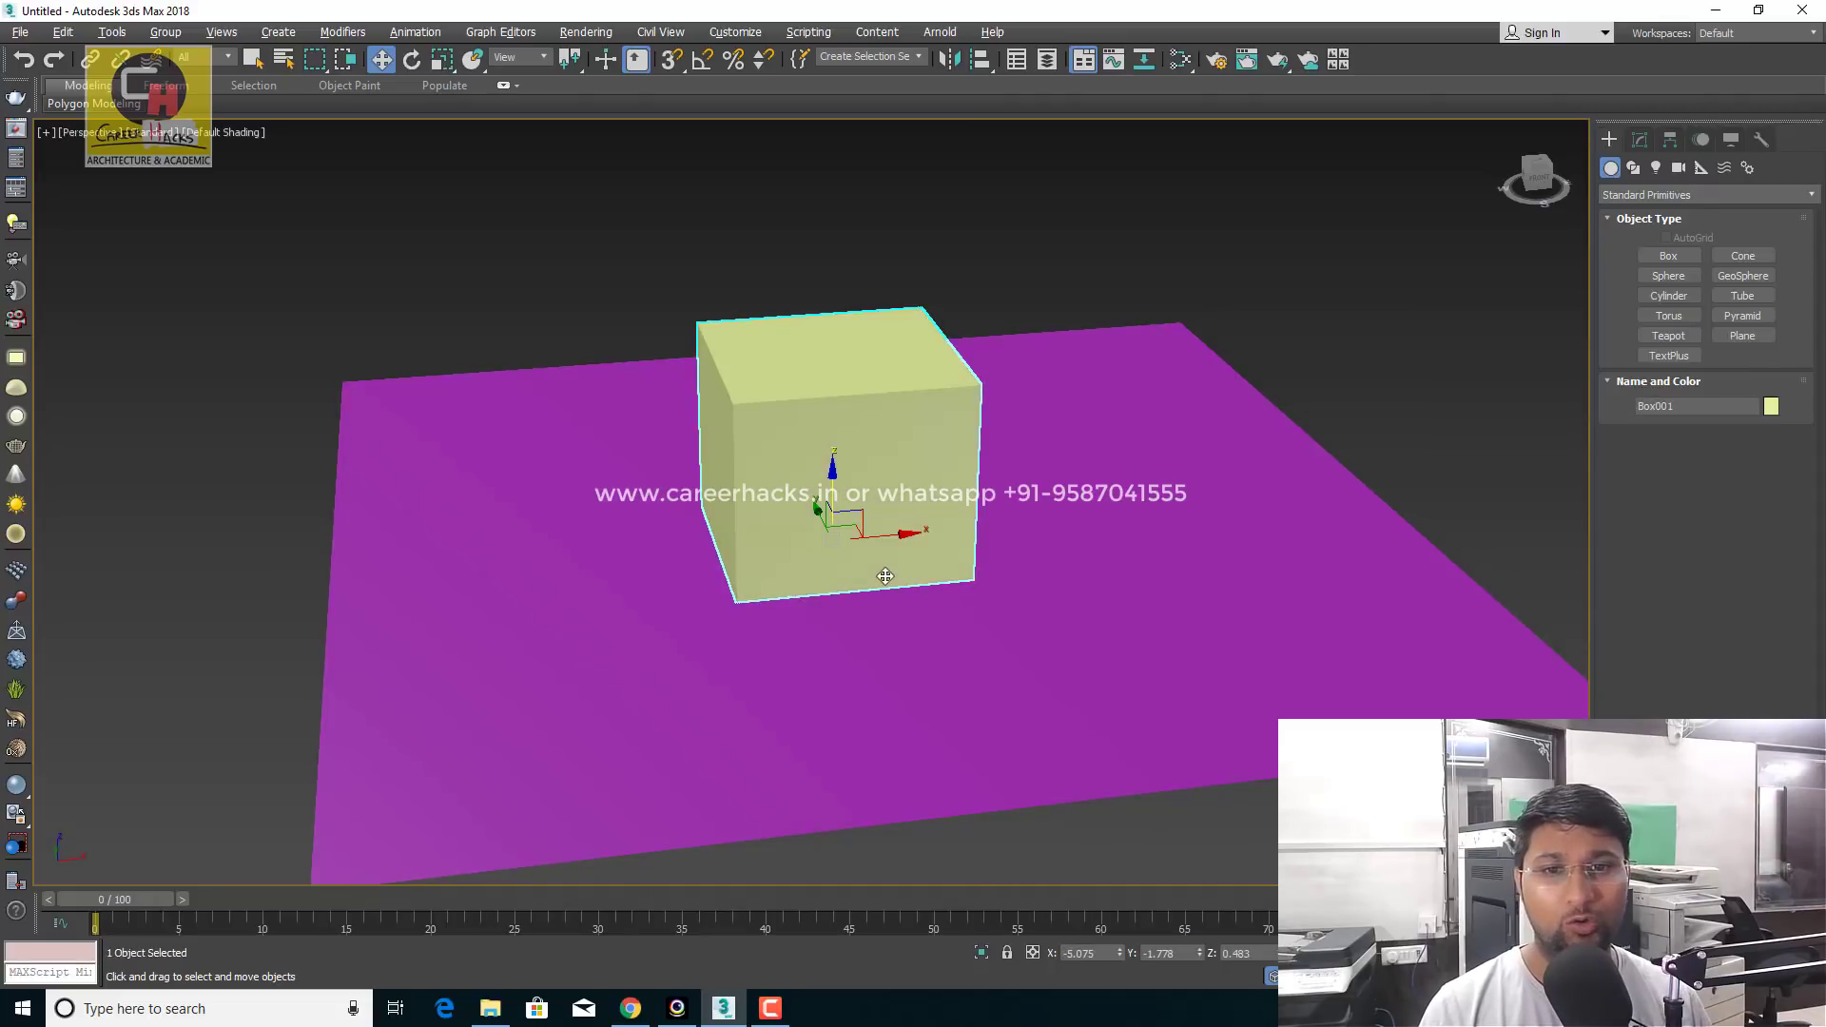
key(alt+x)
key(alt+x)
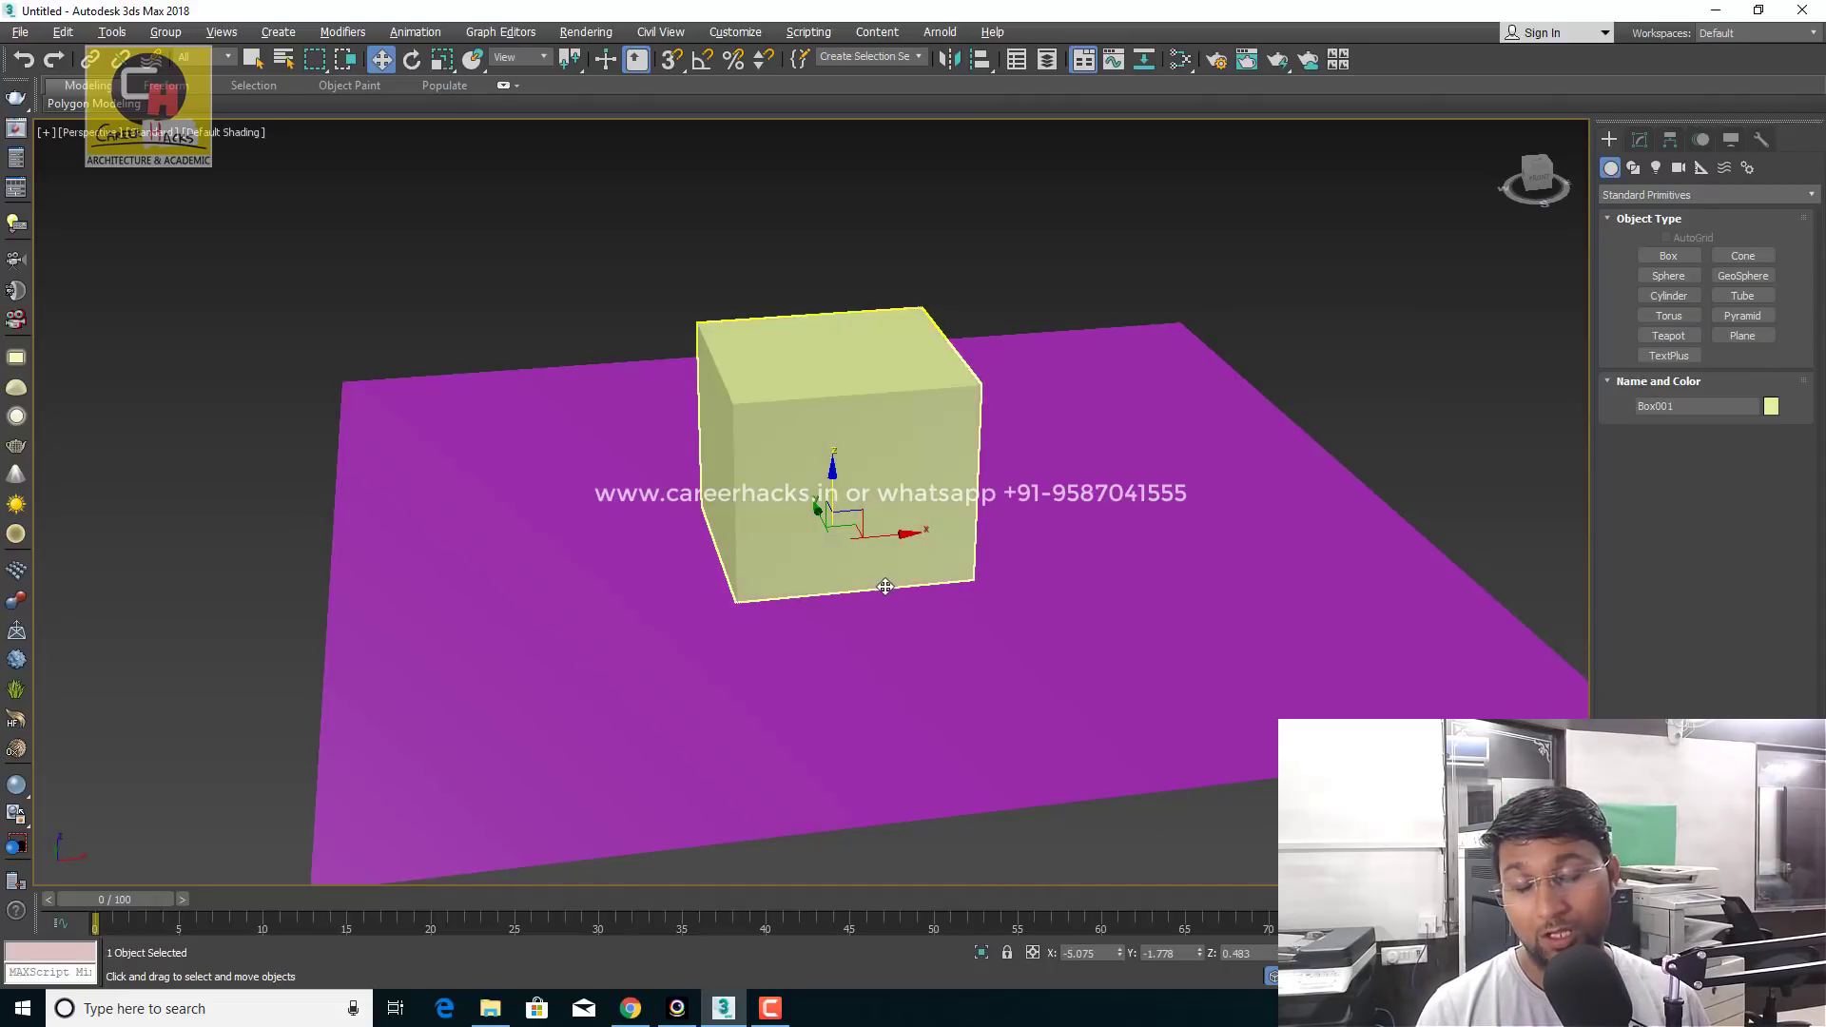
key(alt+x)
key(alt+x)
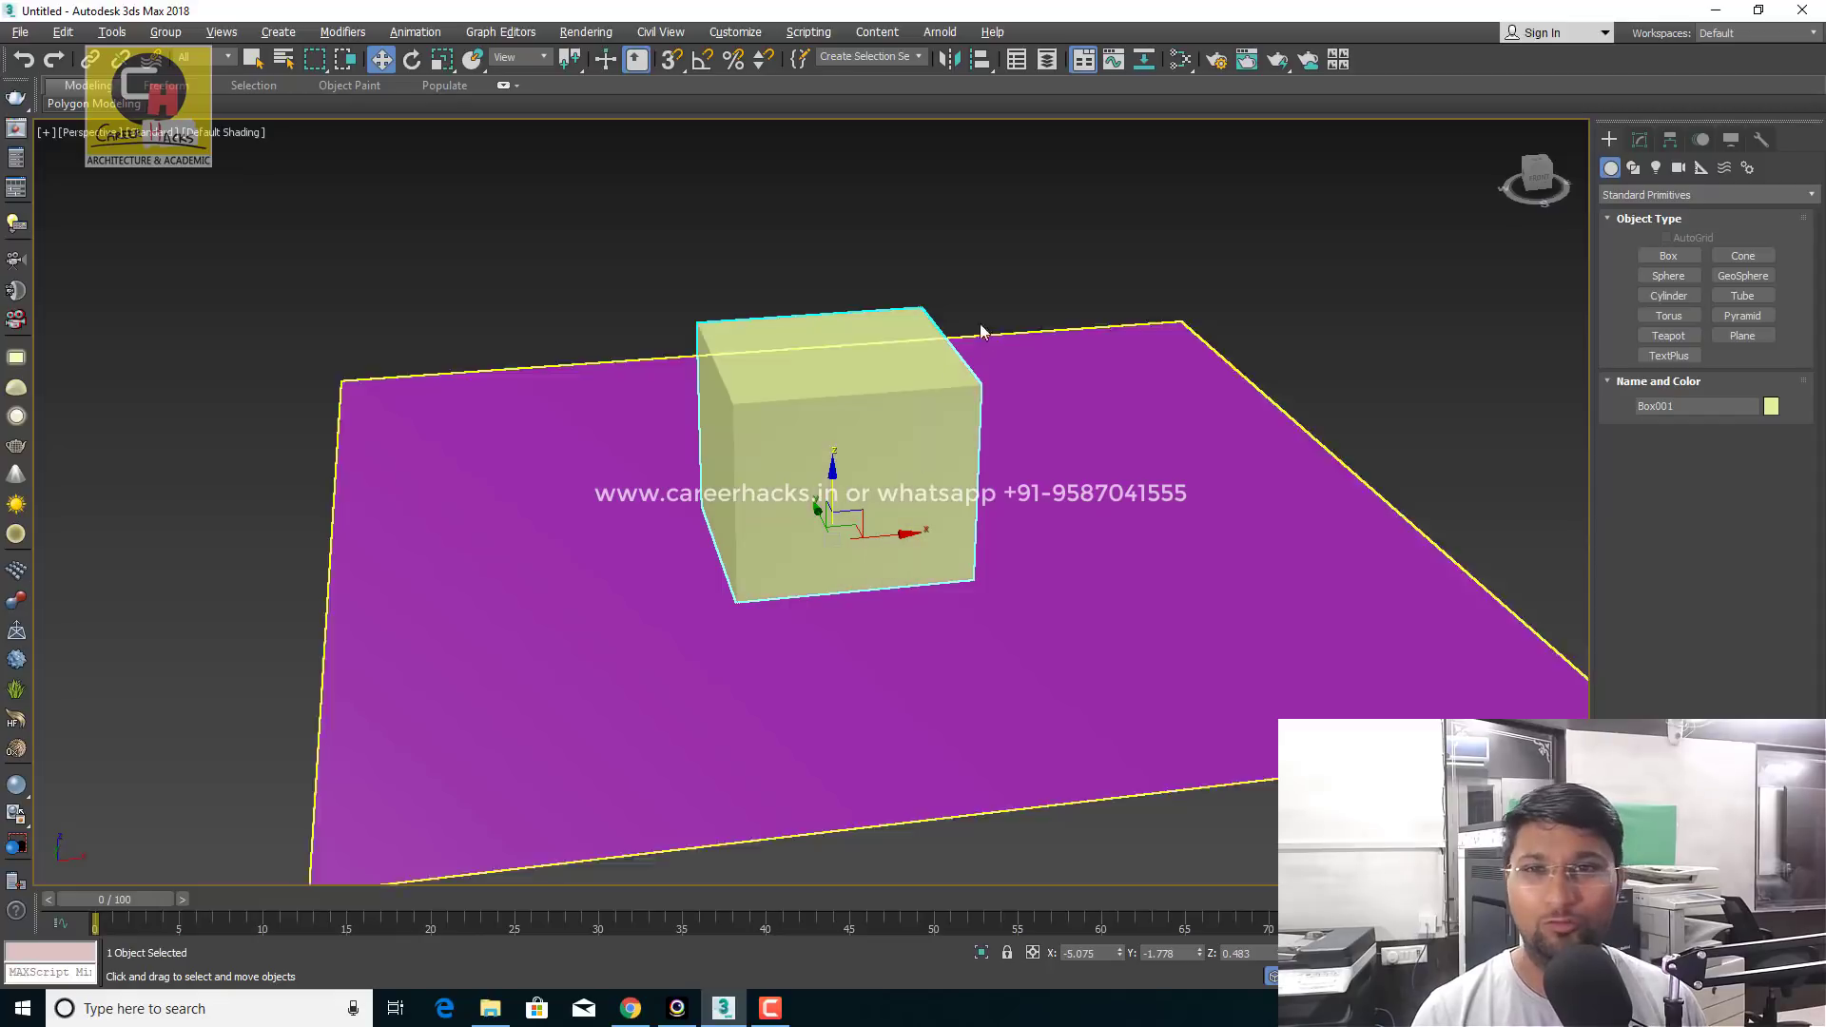
click(1000, 315)
mouse_move(1011, 343)
alt+middle_down()
mouse_move(811, 387)
mouse_move(1142, 532)
alt+middle_up()
Create a taller box, Box002, on the plane to the right of the yellow box
right_click(1143, 533)
click(1226, 506)
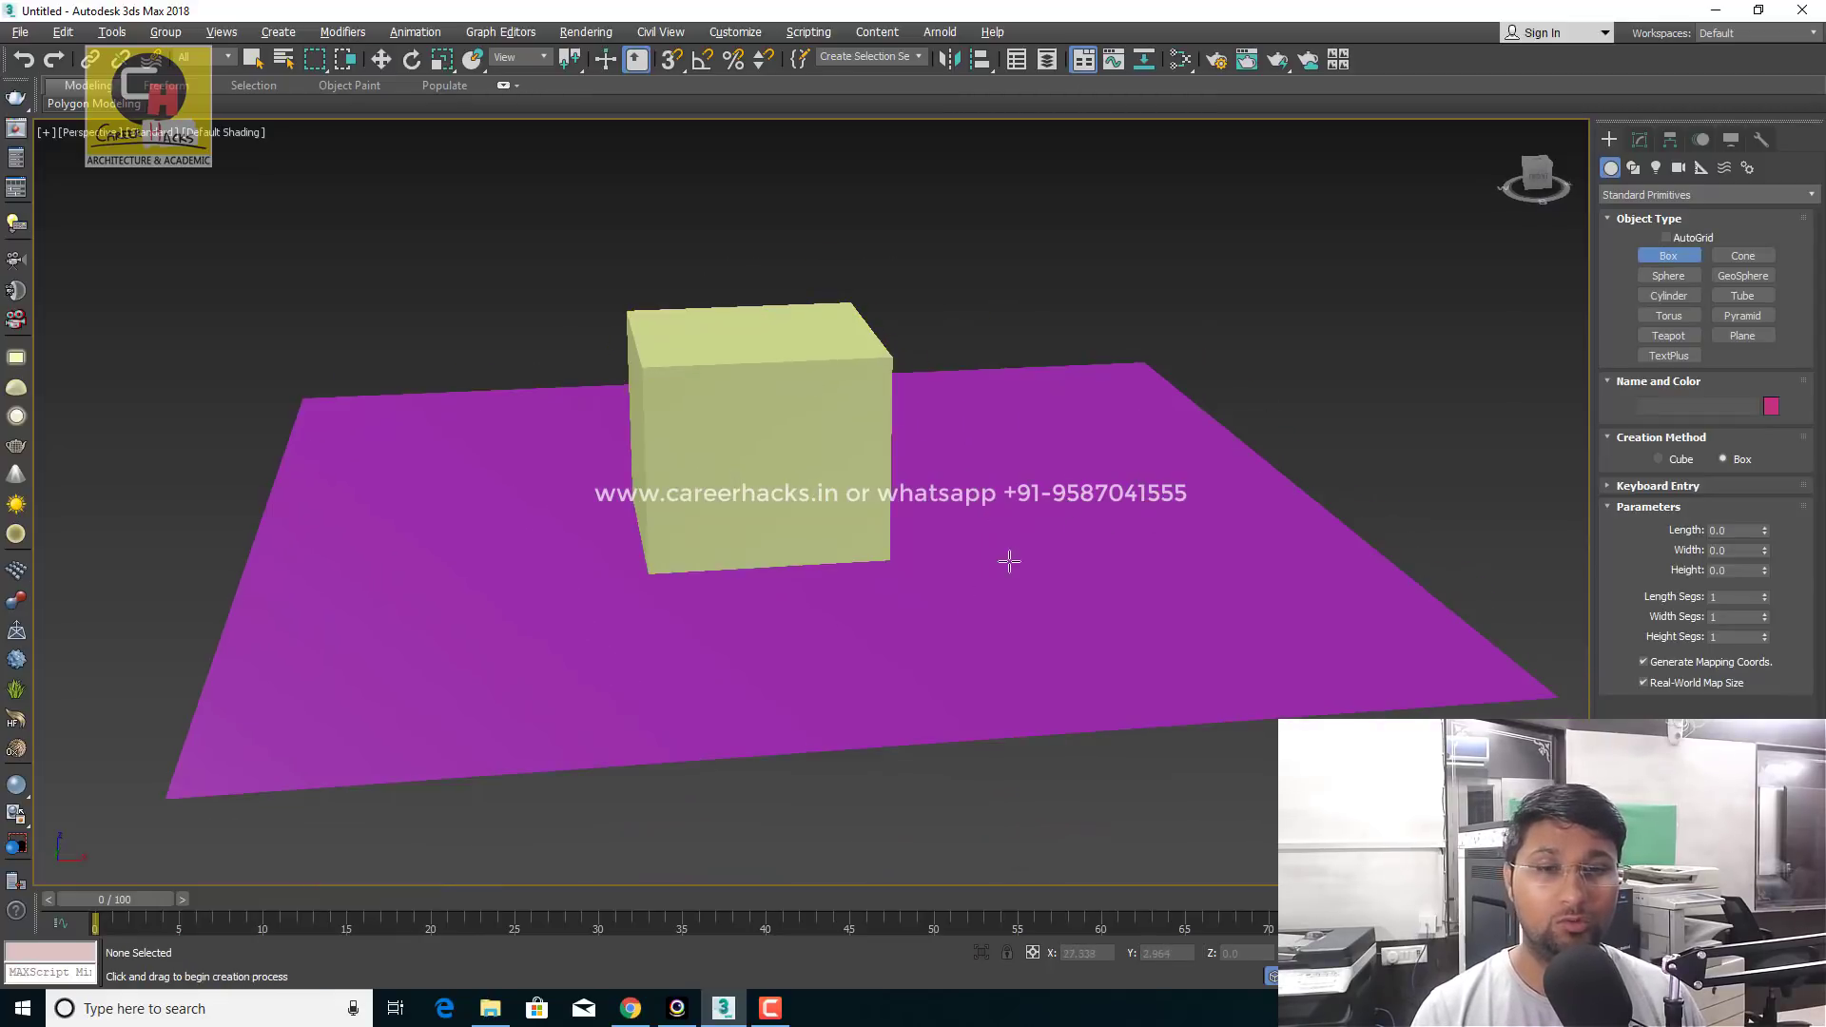
drag(992, 507, 1162, 600)
click(1263, 324)
key(w)
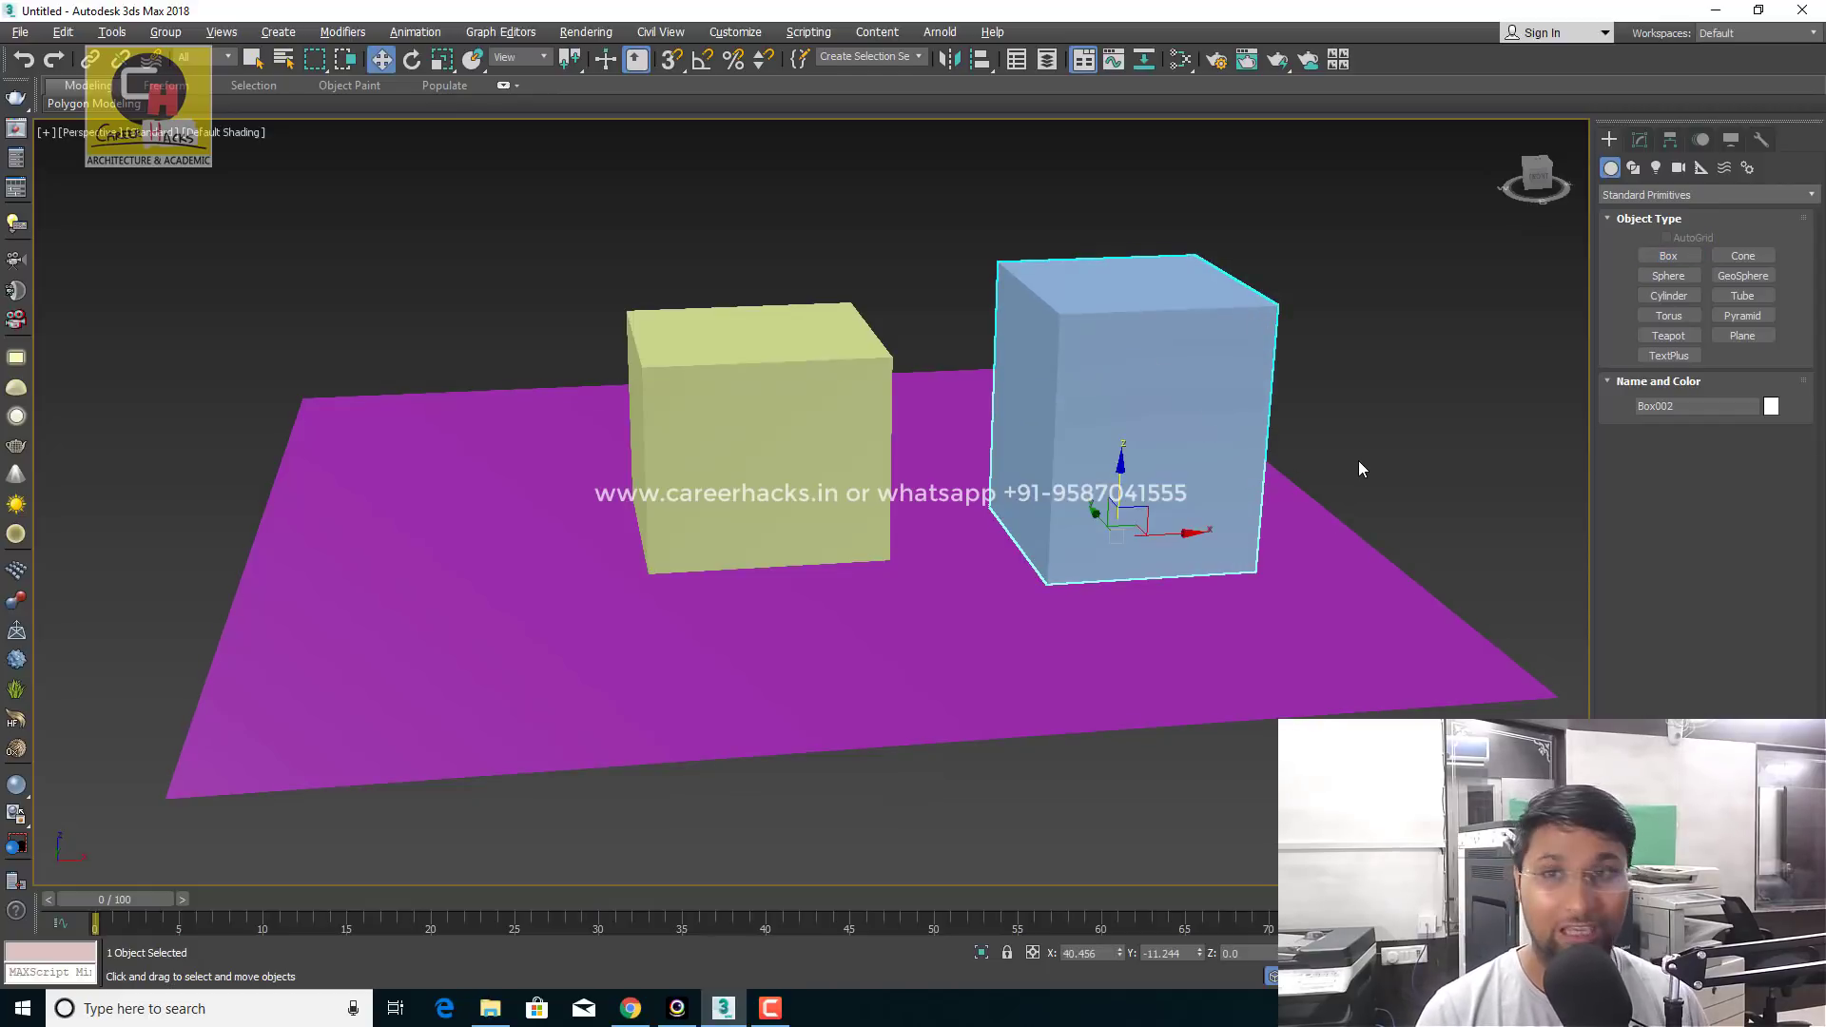
Make the yellow box see-through, select it with the plane, then clear the selection
click(808, 480)
key(alt+x)
key(alt+x)
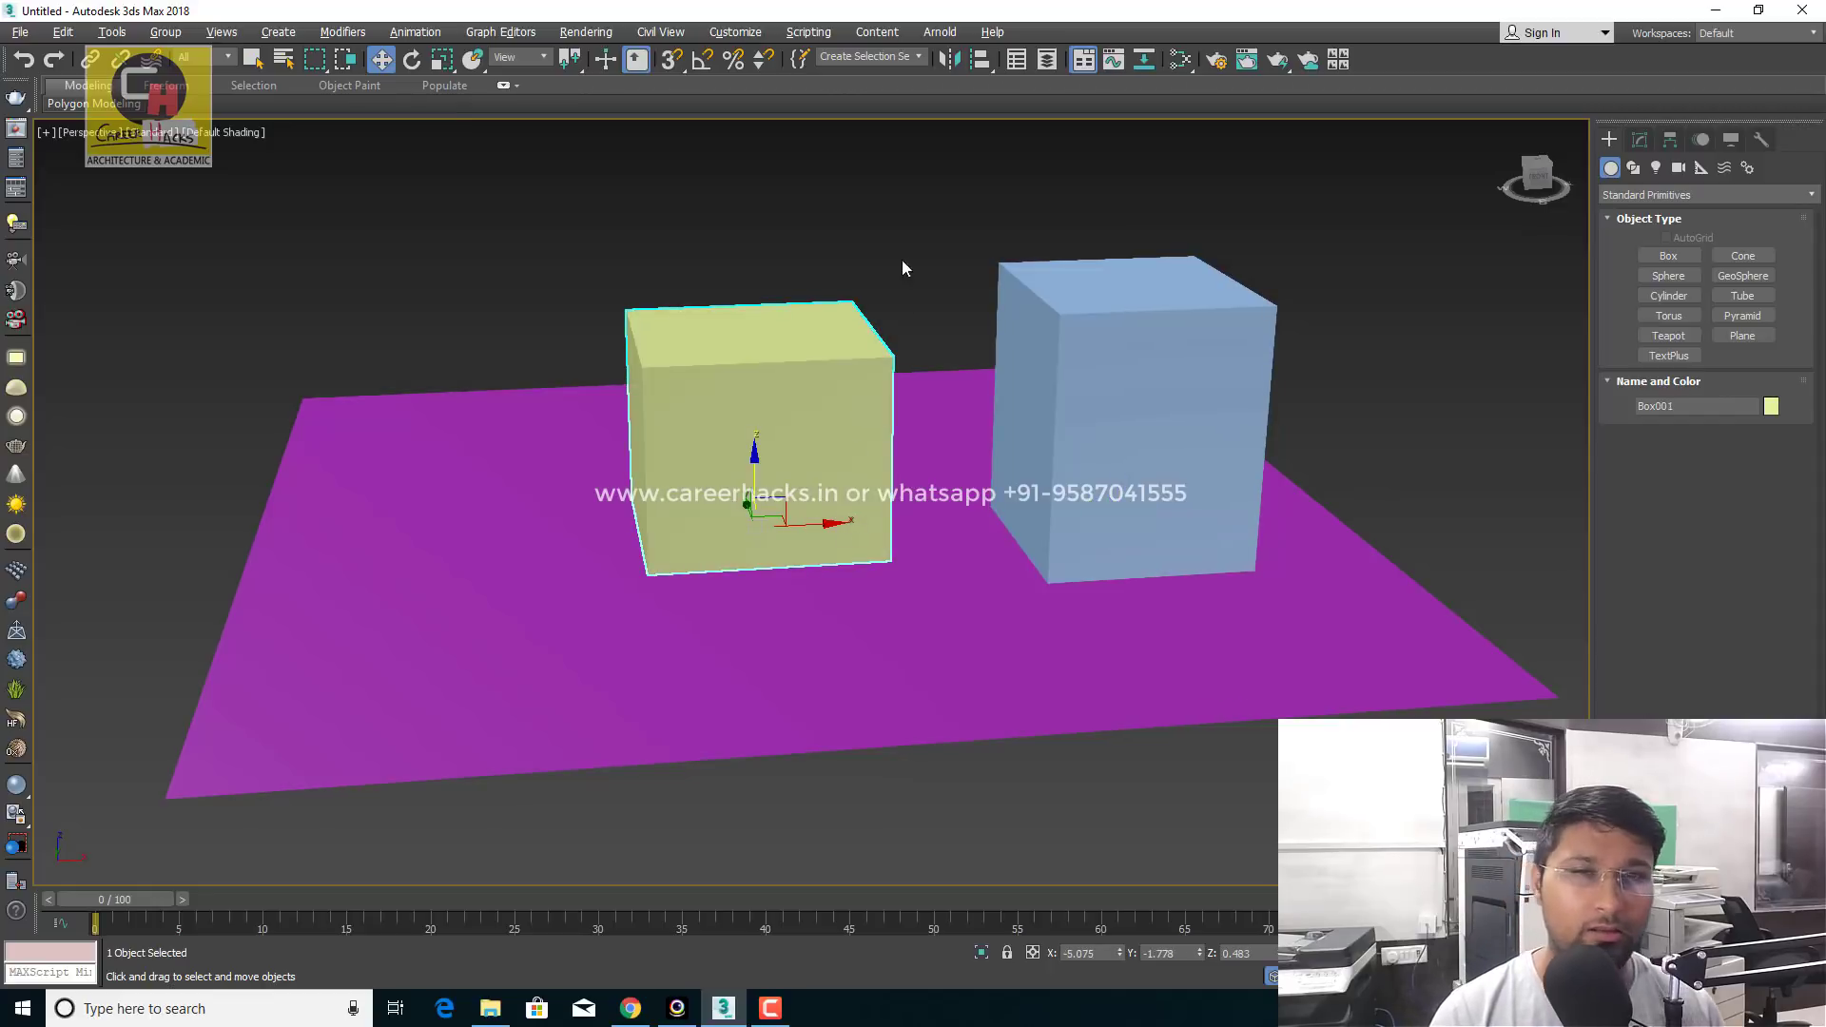
drag(913, 249, 655, 444)
click(500, 327)
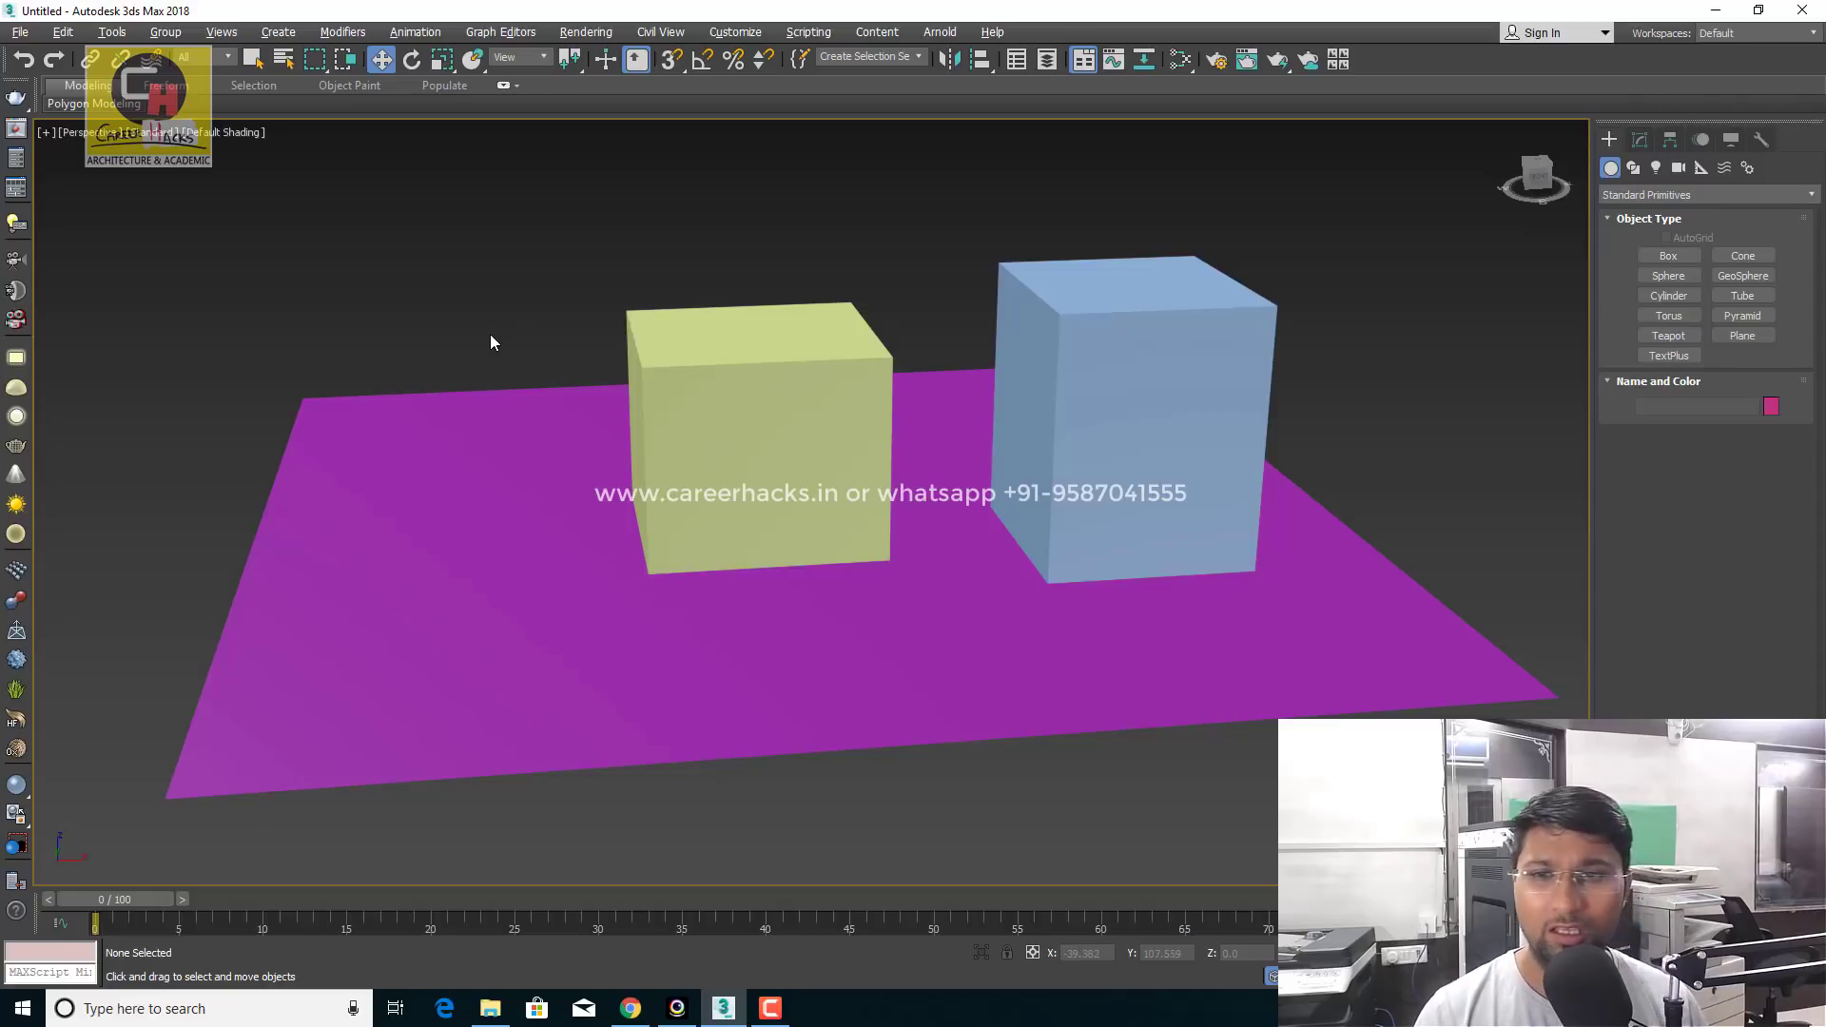
Delete the yellow box and move the blue box to the centre of the plane
click(770, 343)
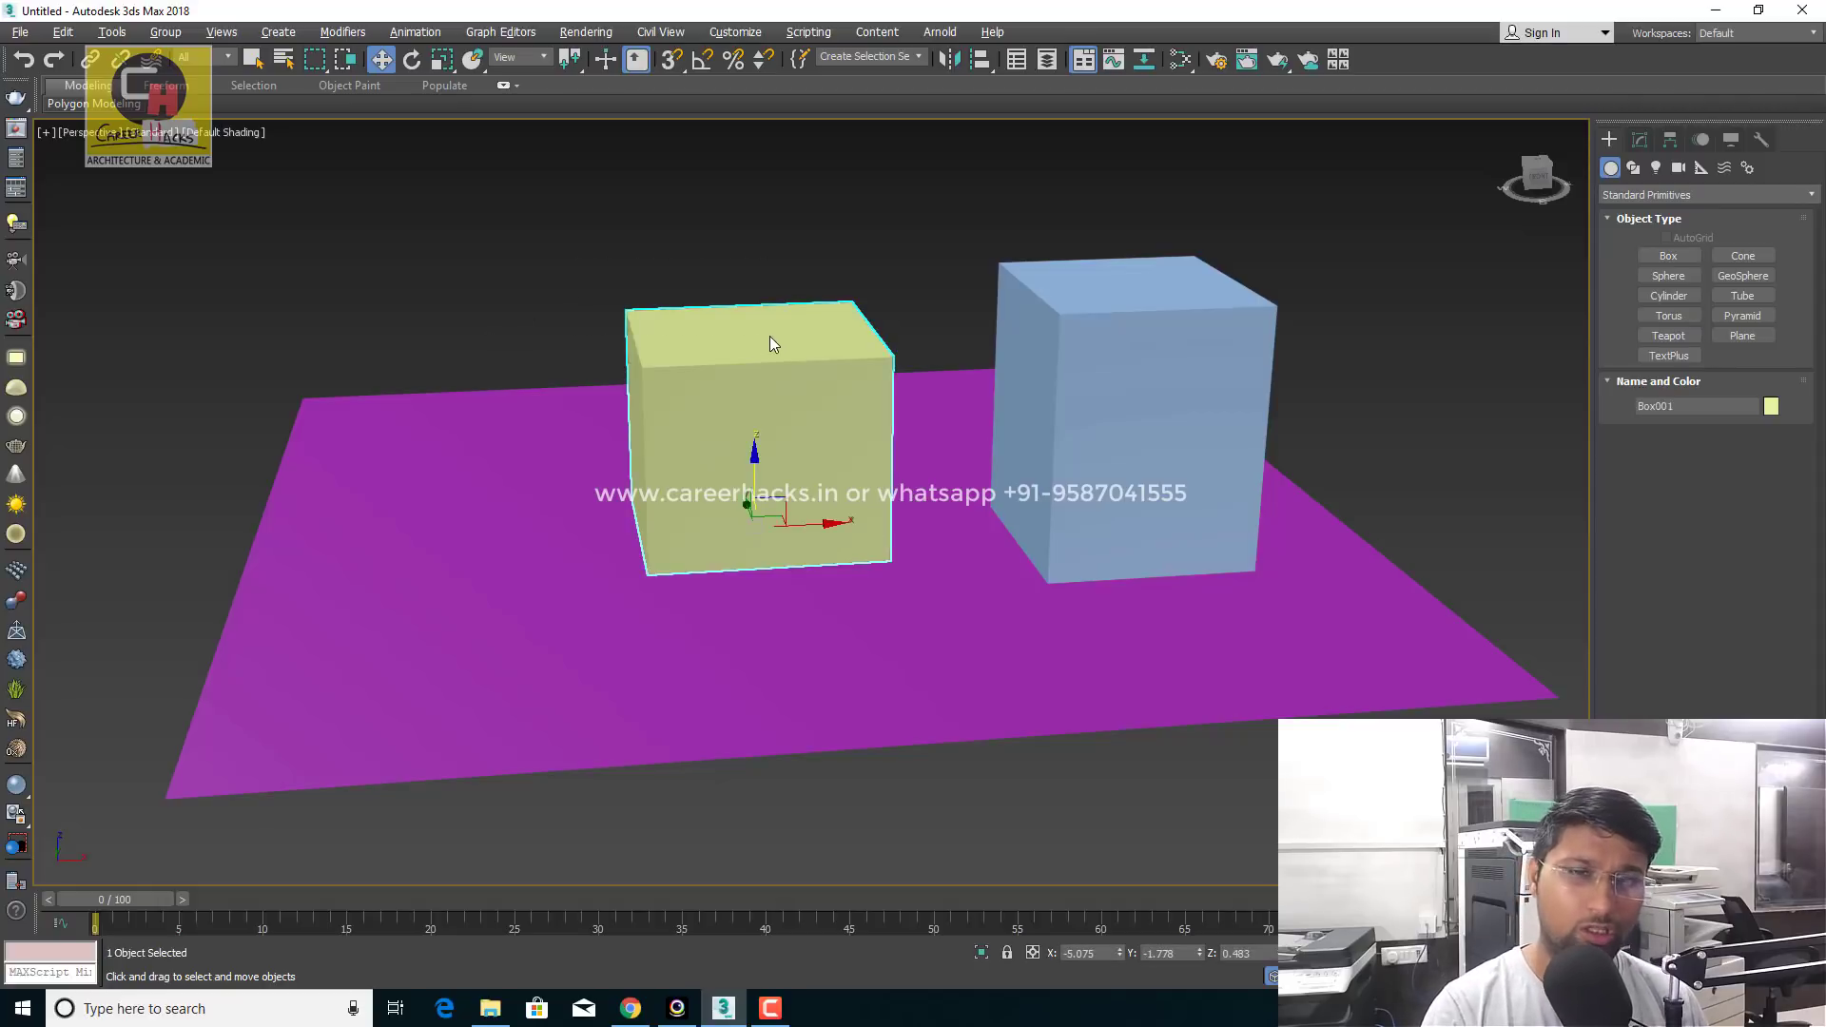
key(Delete)
drag(942, 229, 1178, 306)
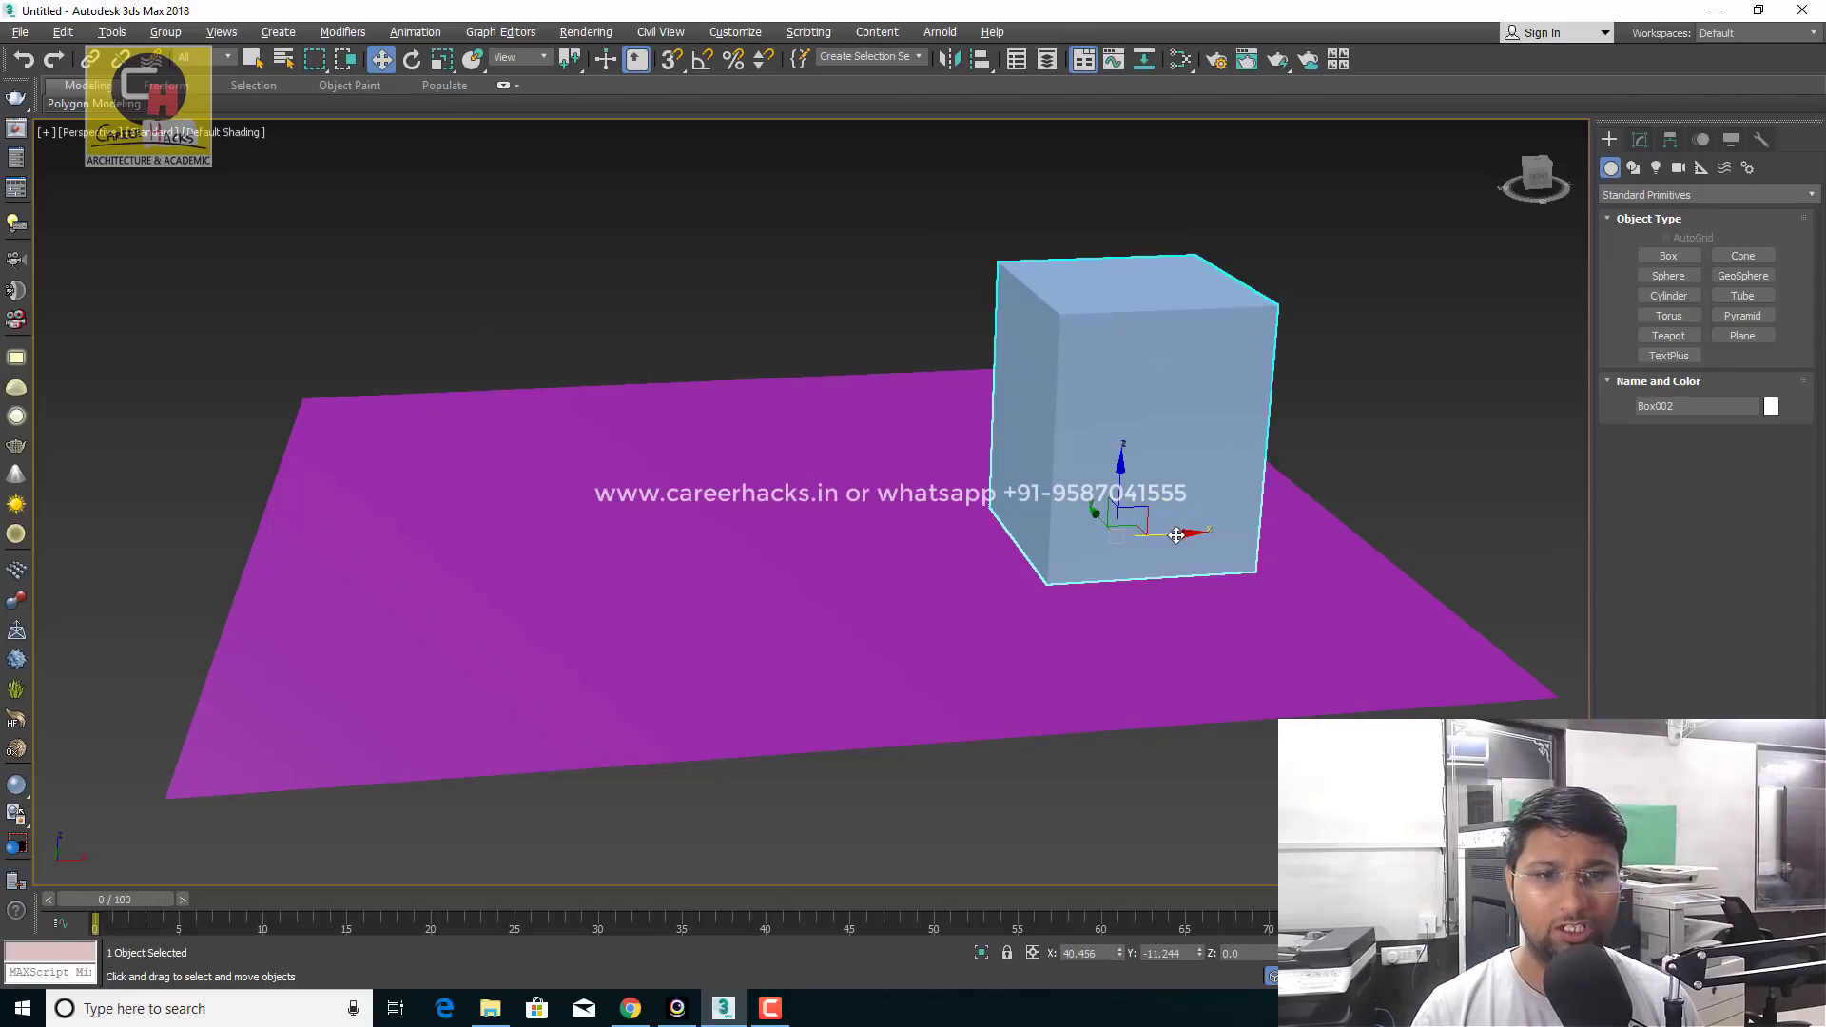
drag(1175, 542, 875, 546)
alt+middle_drag(875, 546, 758, 529)
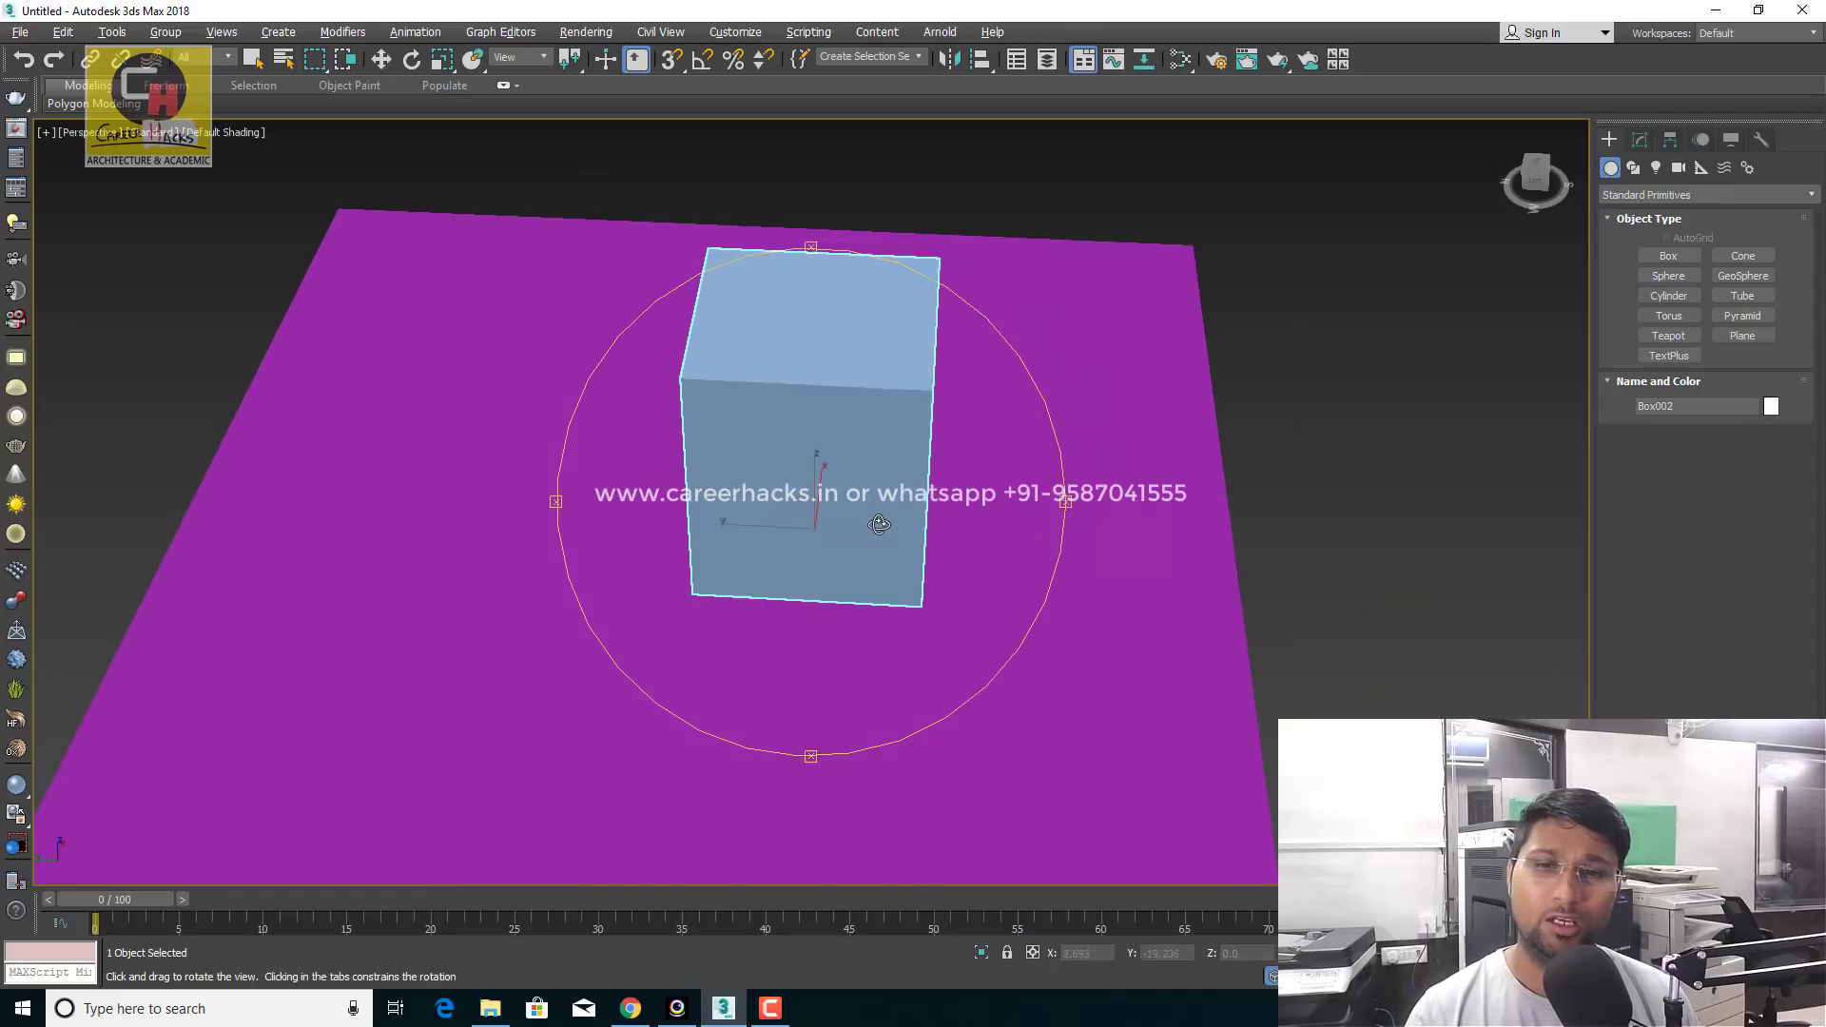
drag(757, 530, 678, 525)
mouse_move(678, 525)
alt+middle_down()
mouse_move(925, 469)
mouse_move(782, 495)
alt+middle_up()
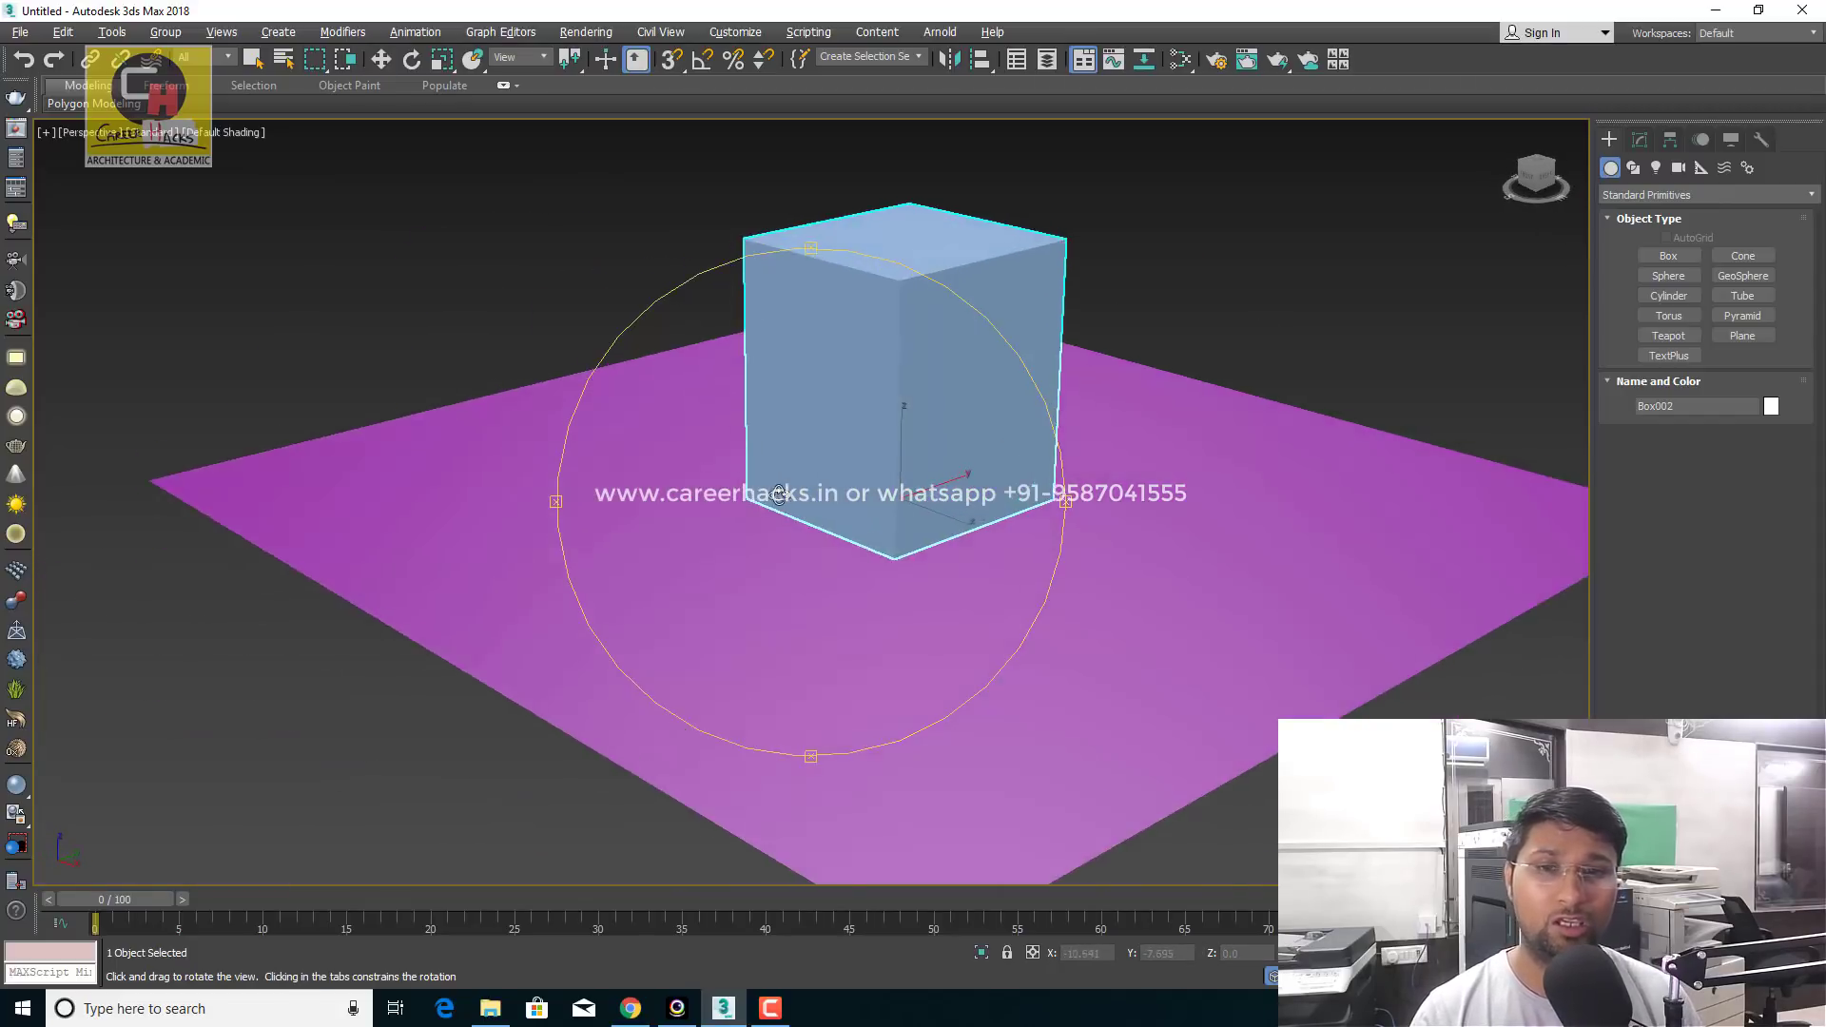
Deselect, pan the view left so the box sits mid-view, and reselect the box
key(w)
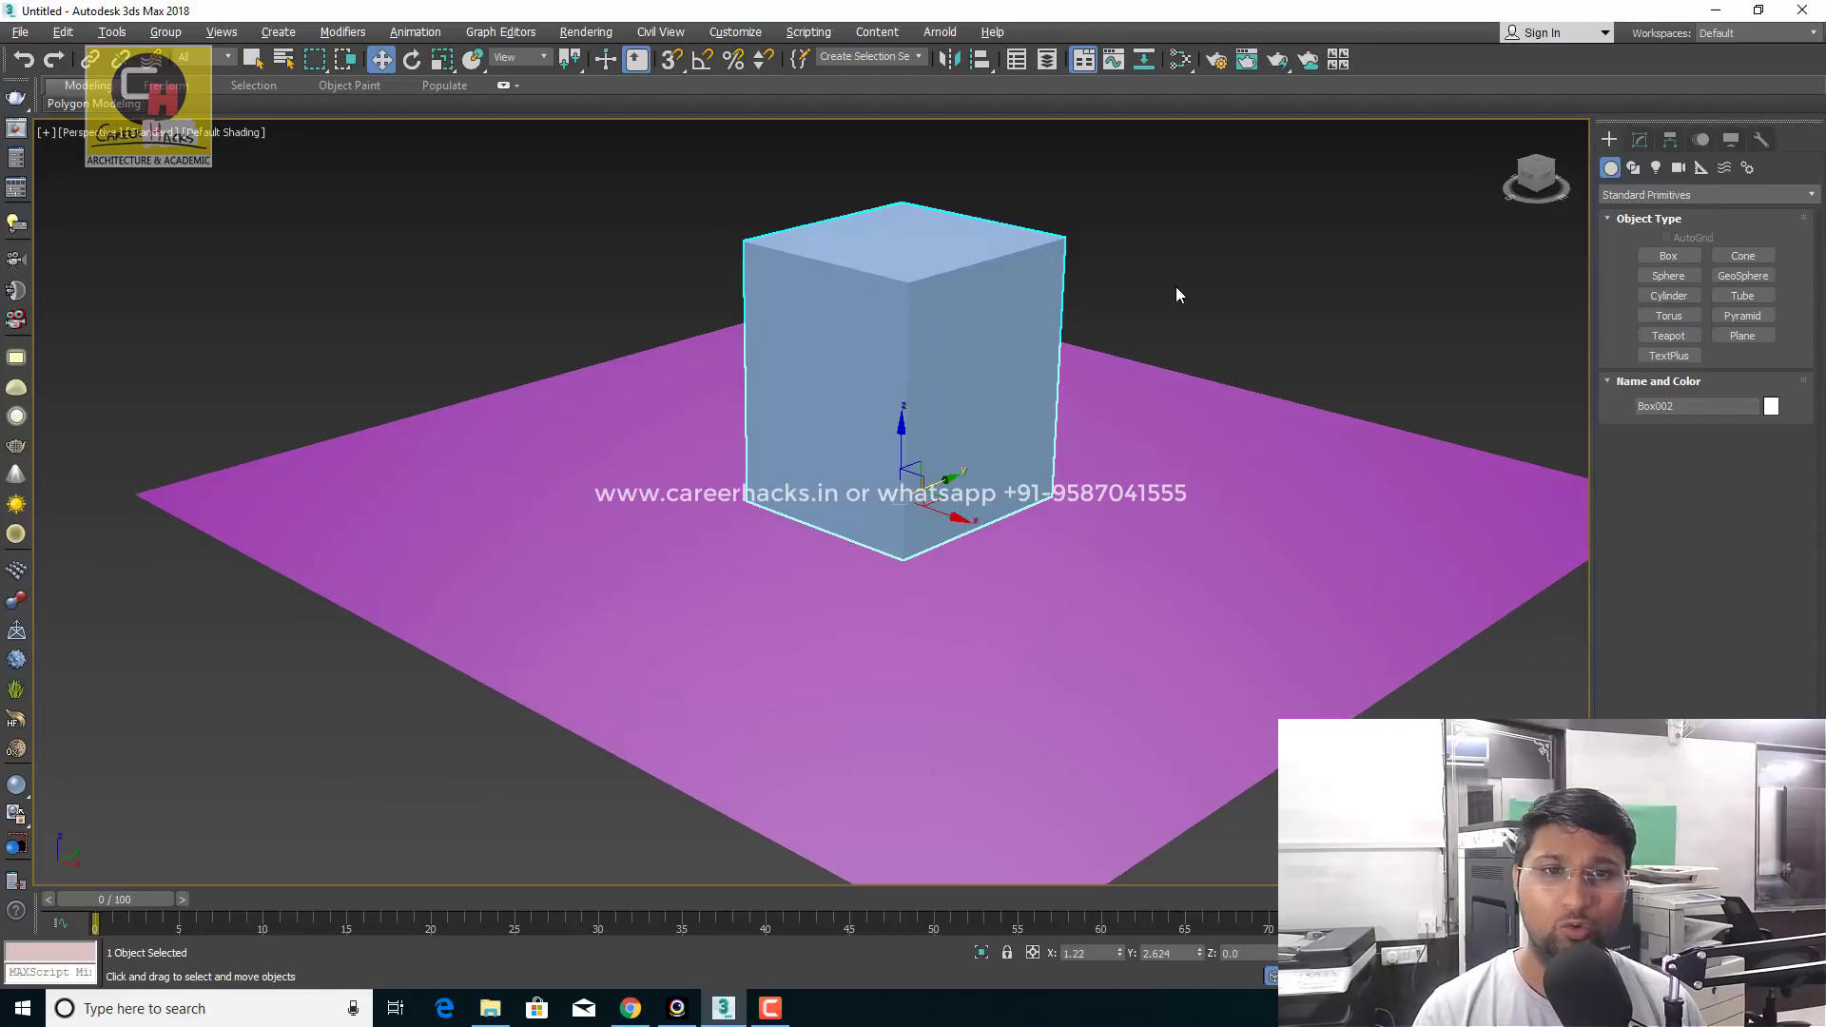
click(1175, 287)
click(868, 292)
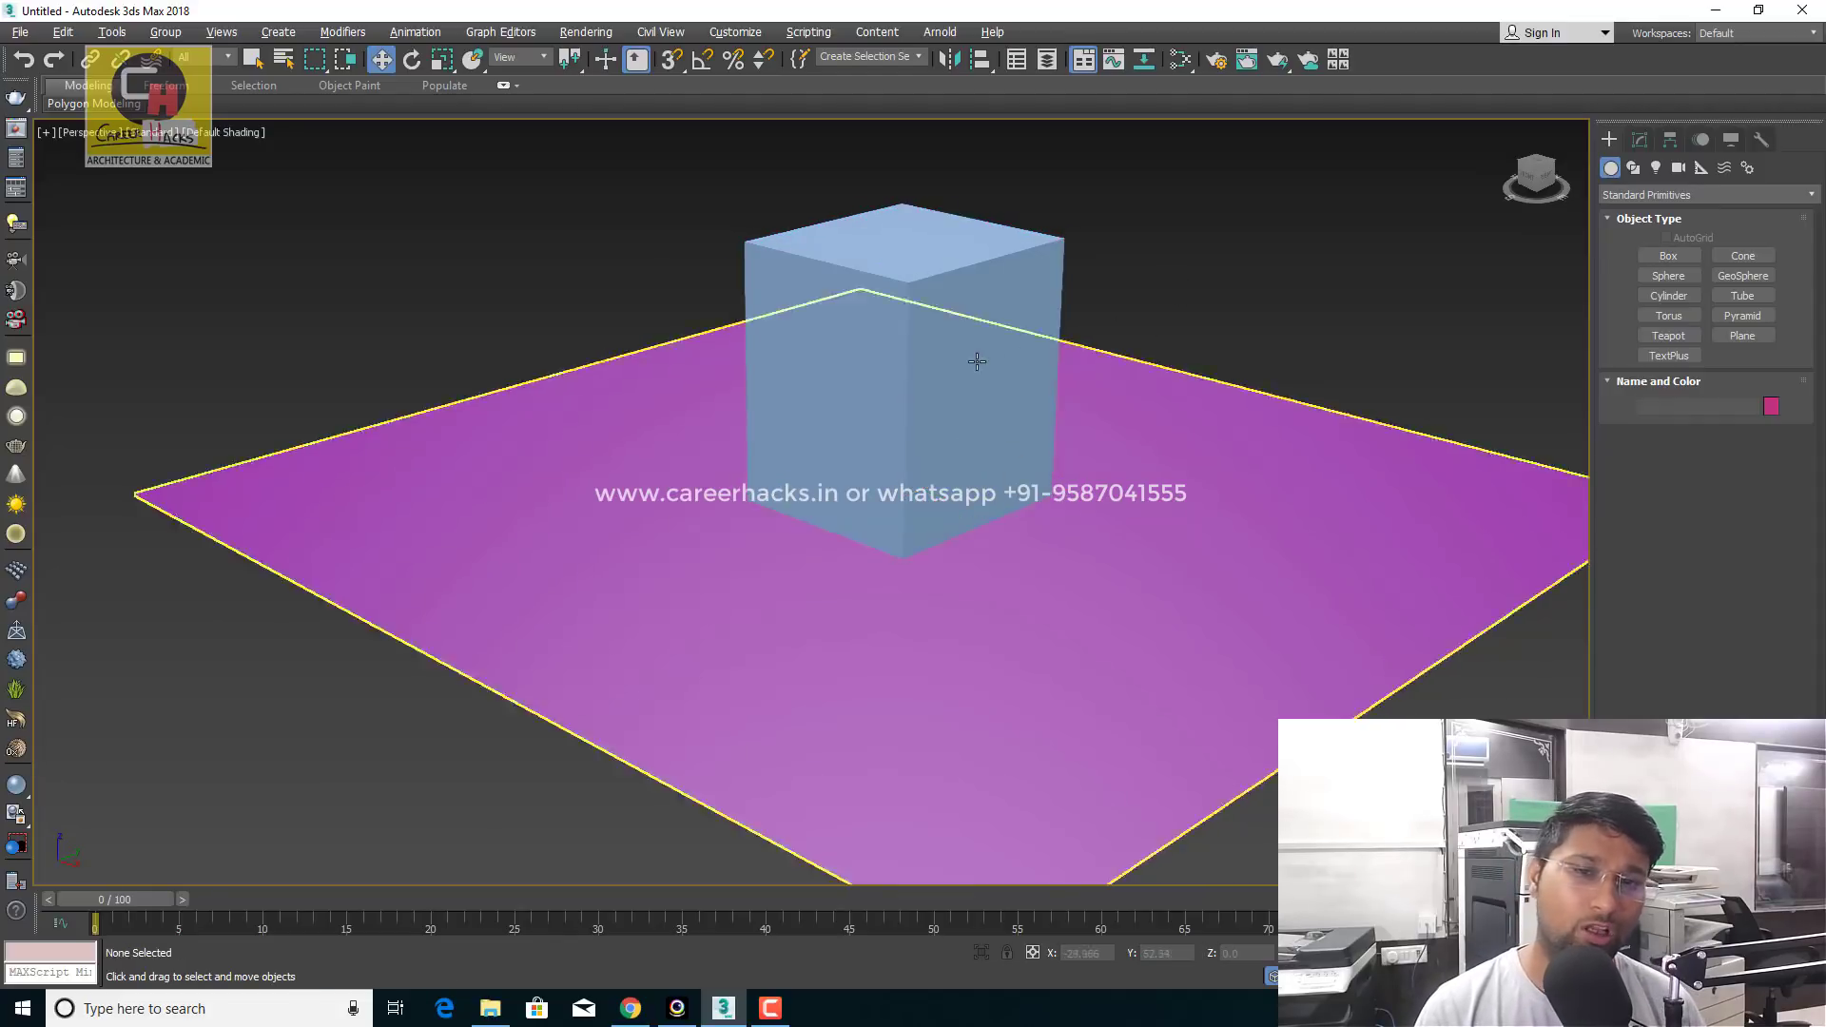
click(1230, 278)
middle_drag(1229, 278, 1186, 294)
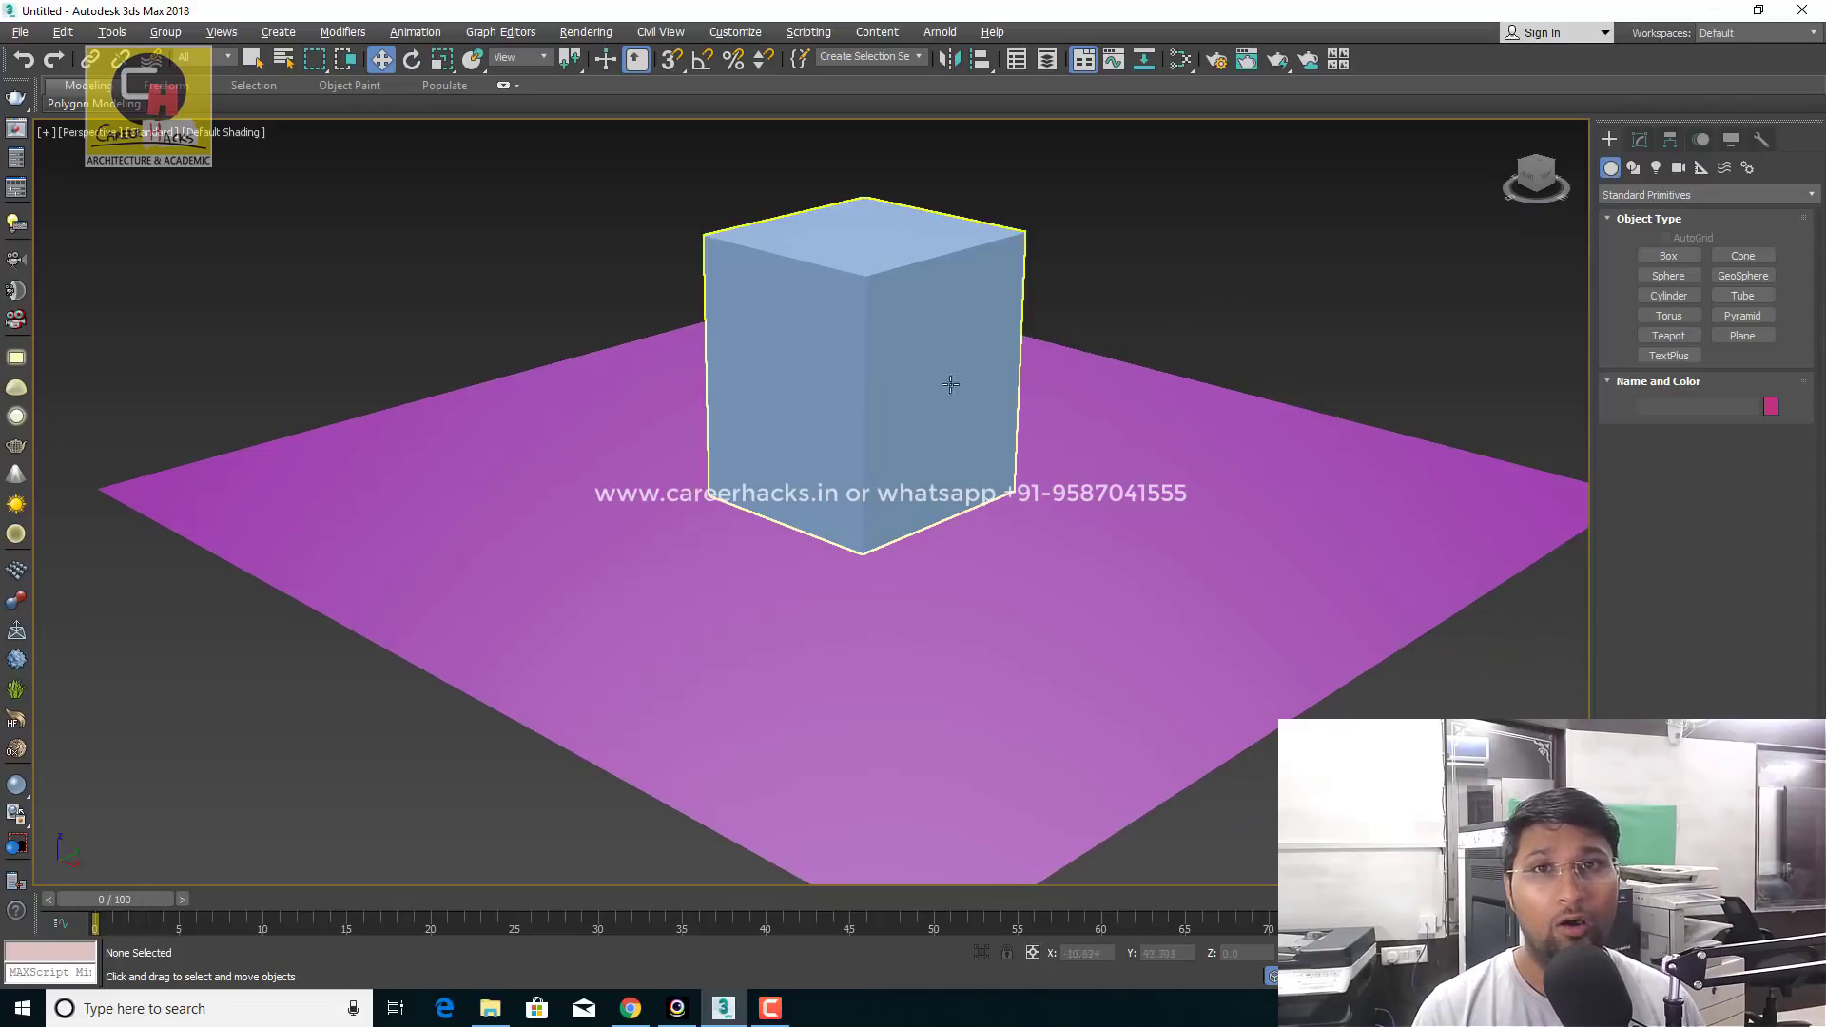
click(936, 312)
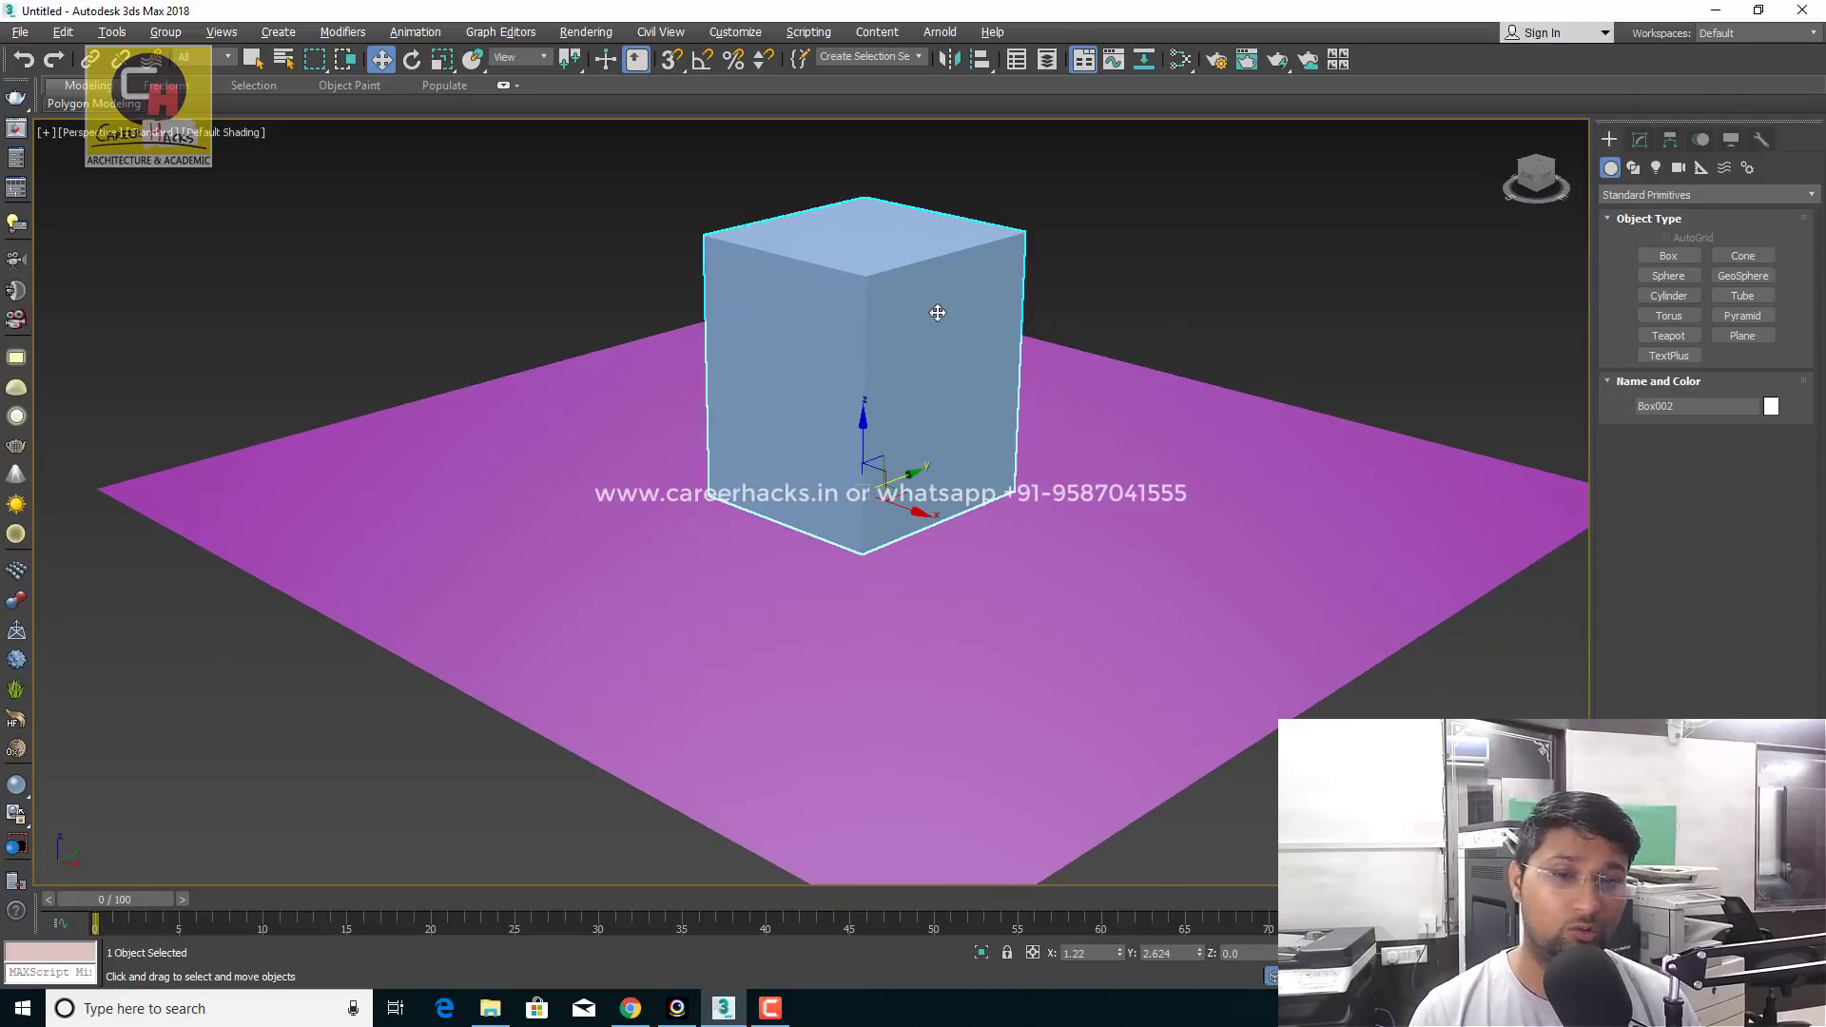
Try wireframe (F3) and edged-face (F4) display, then return to normal shading
key(F3)
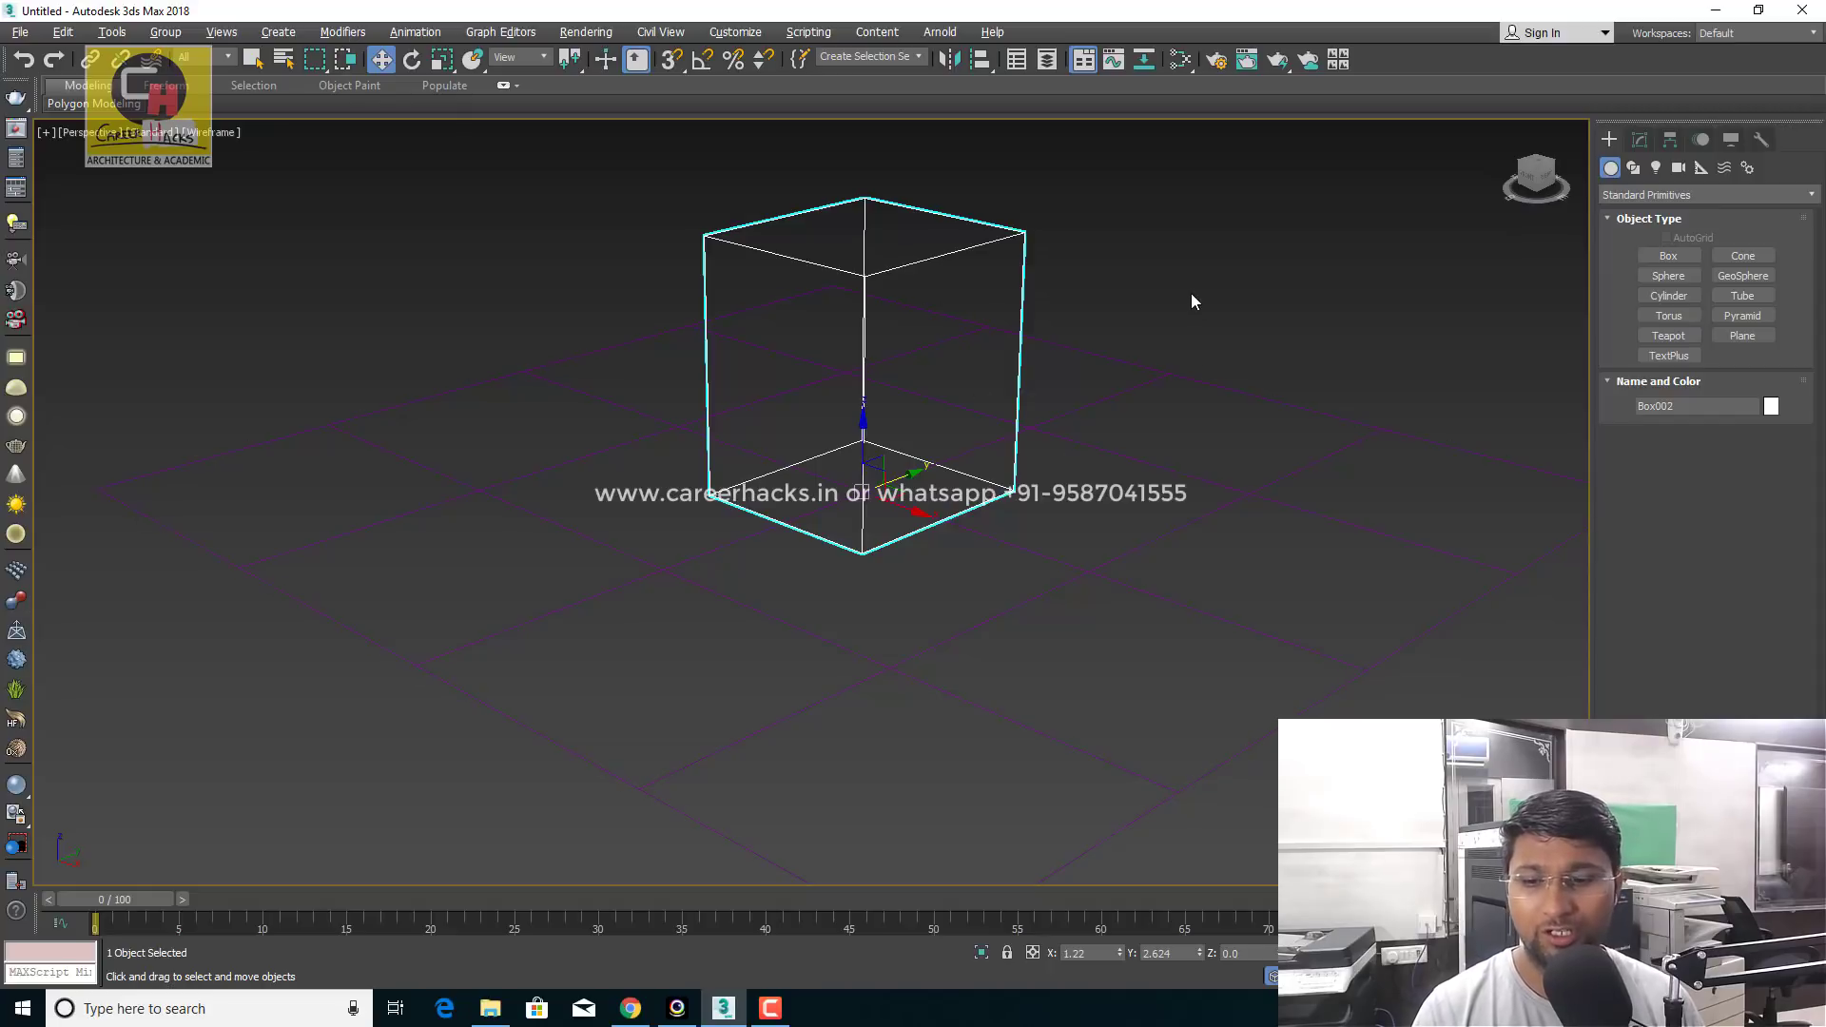
key(F4)
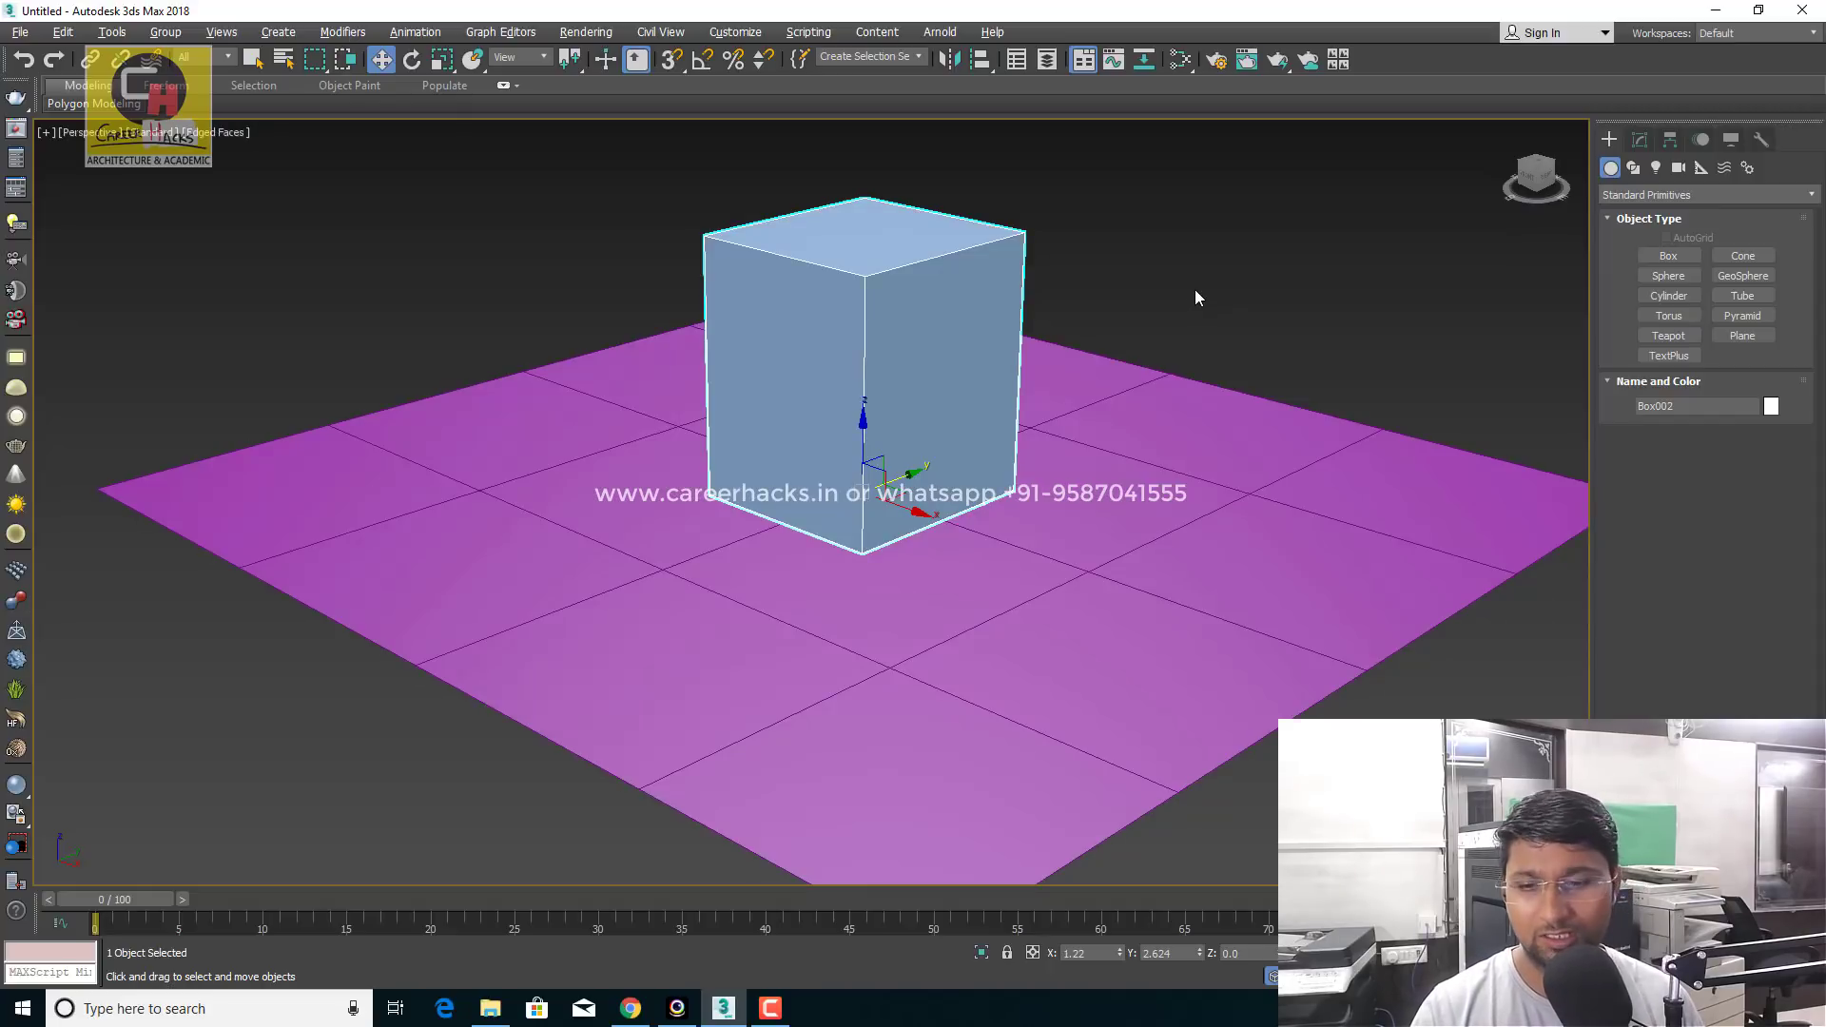
click(1195, 289)
key(F4)
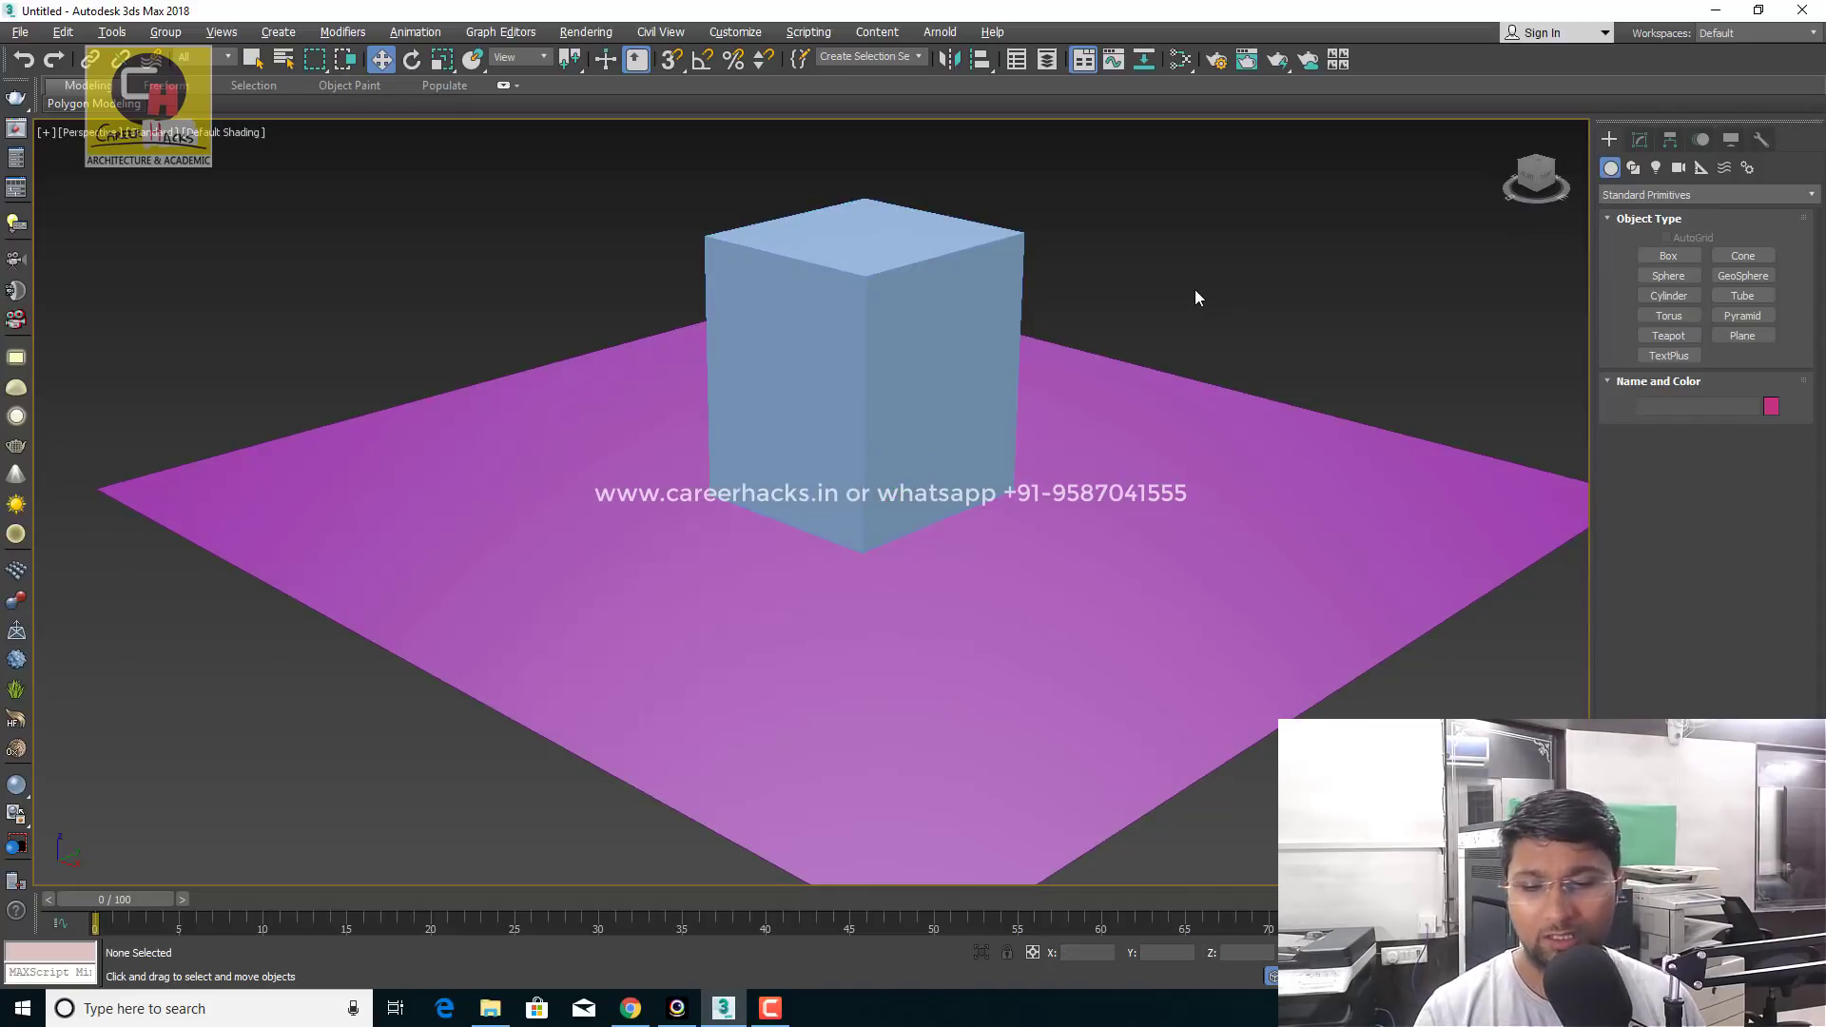
key(ctrl+a)
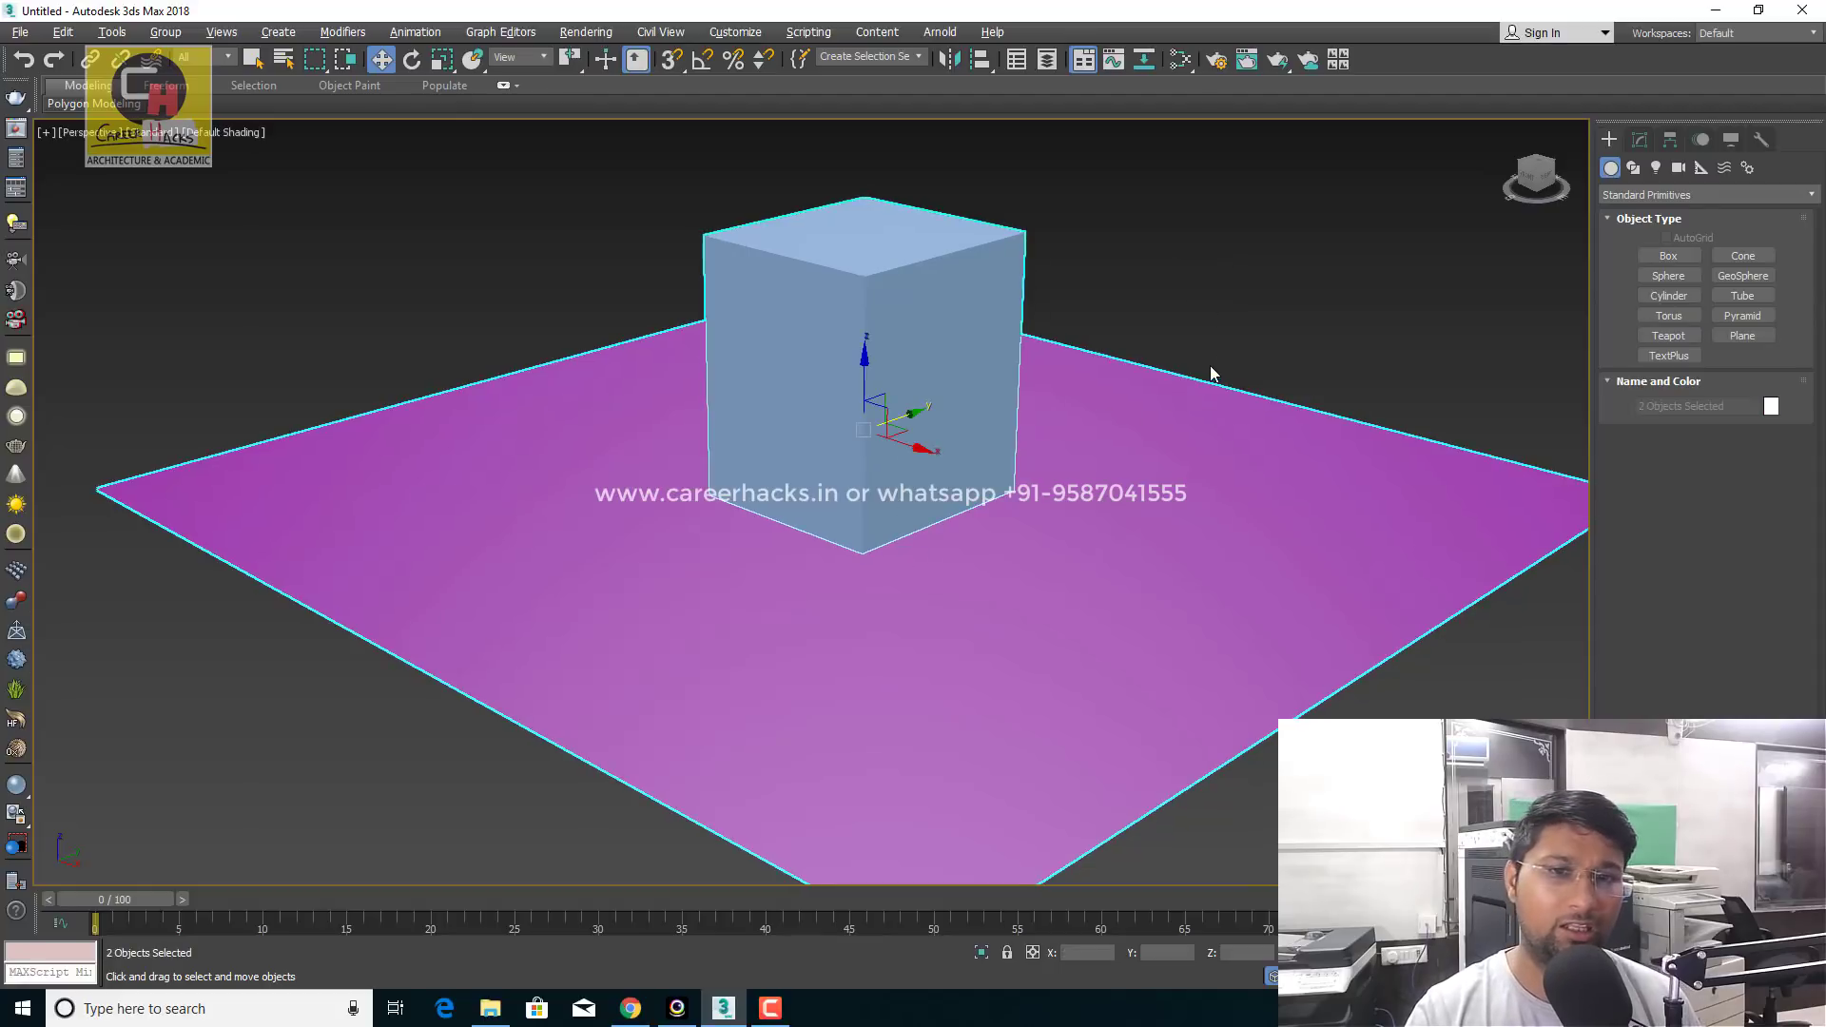
key(F4)
click(1269, 310)
key(F4)
key(ctrl+a)
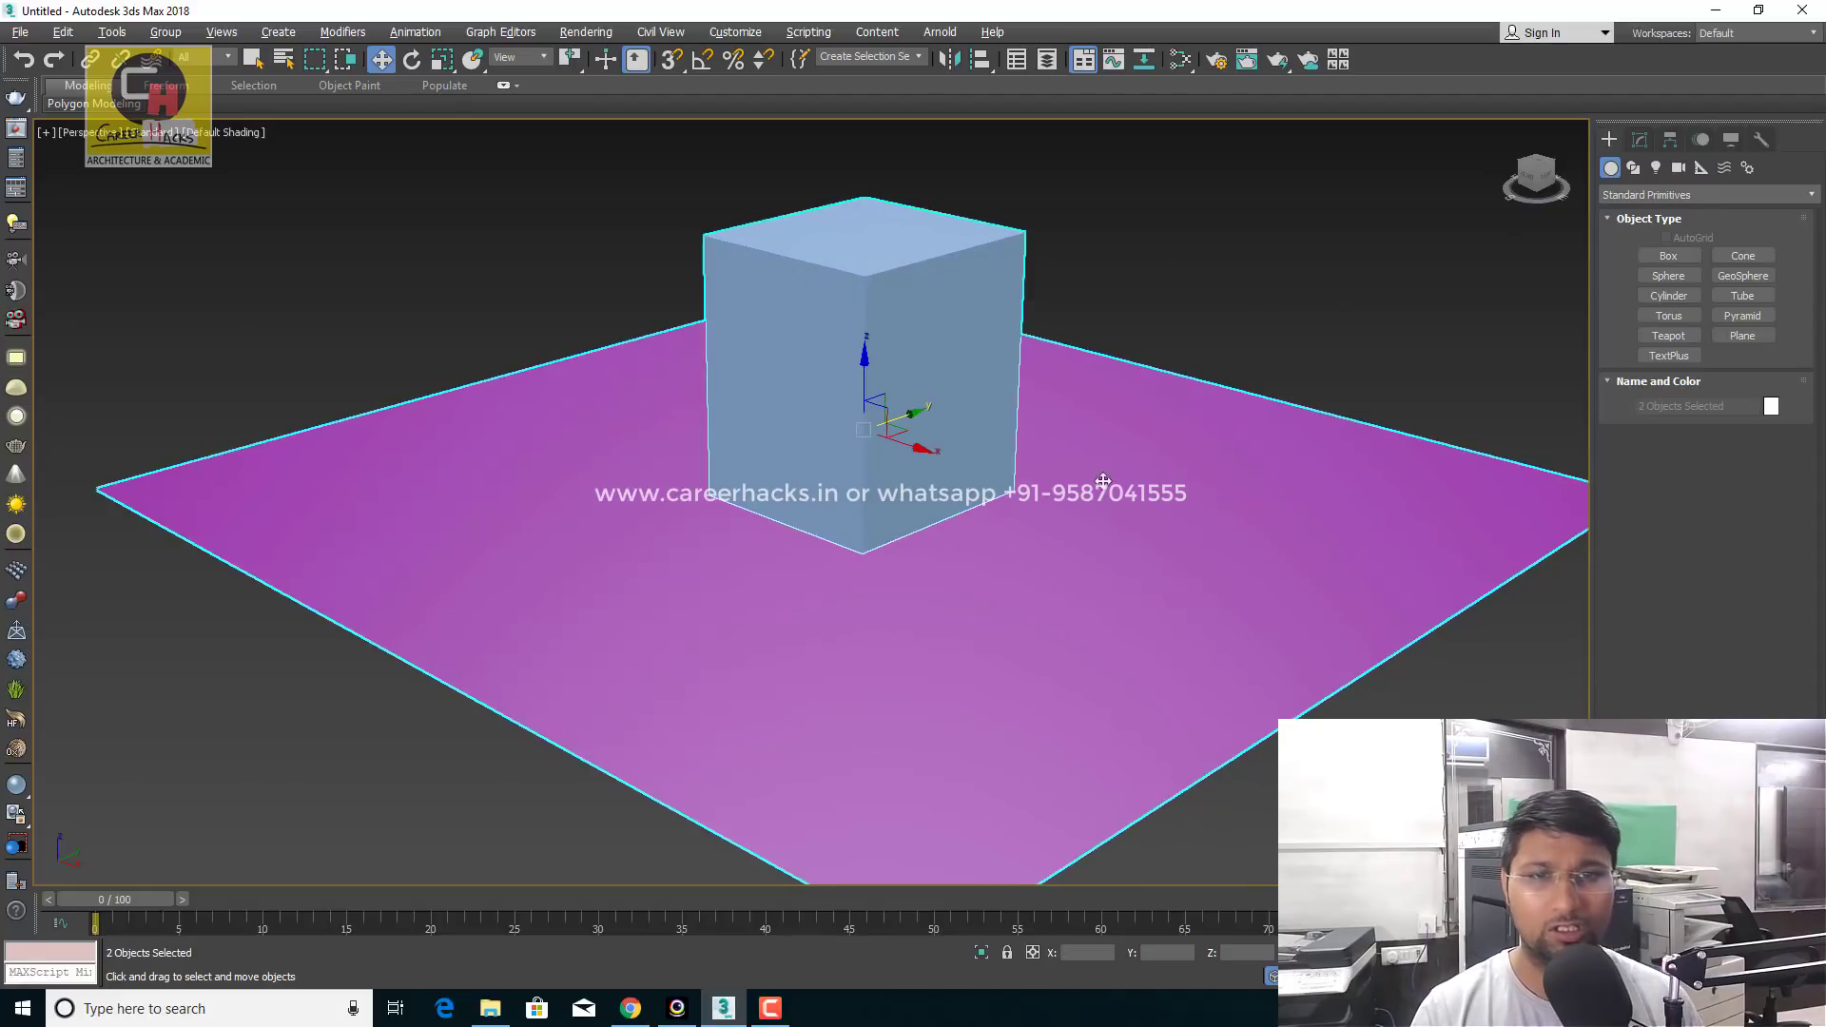
Move the box slightly forward to X 1.22, Y 2.624, Z 0.0 and orbit the scene
click(928, 379)
drag(929, 380, 924, 472)
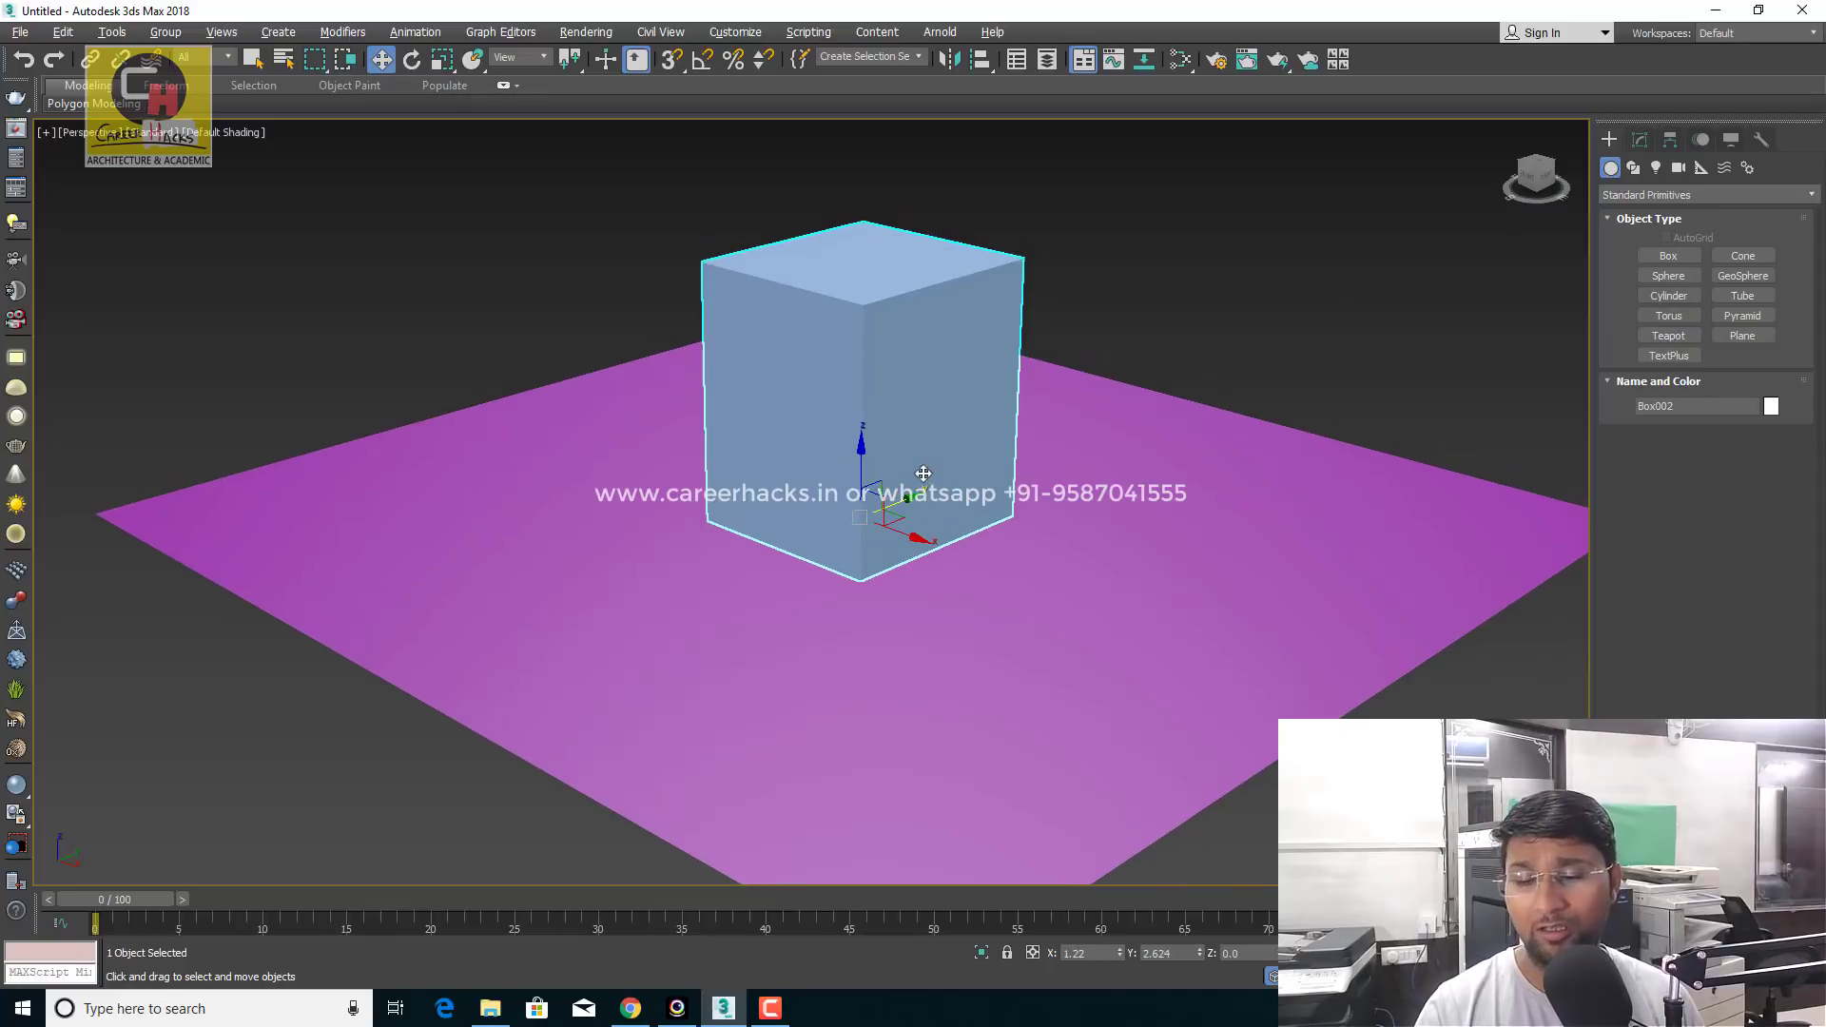
alt+middle_drag(923, 472, 464, 369)
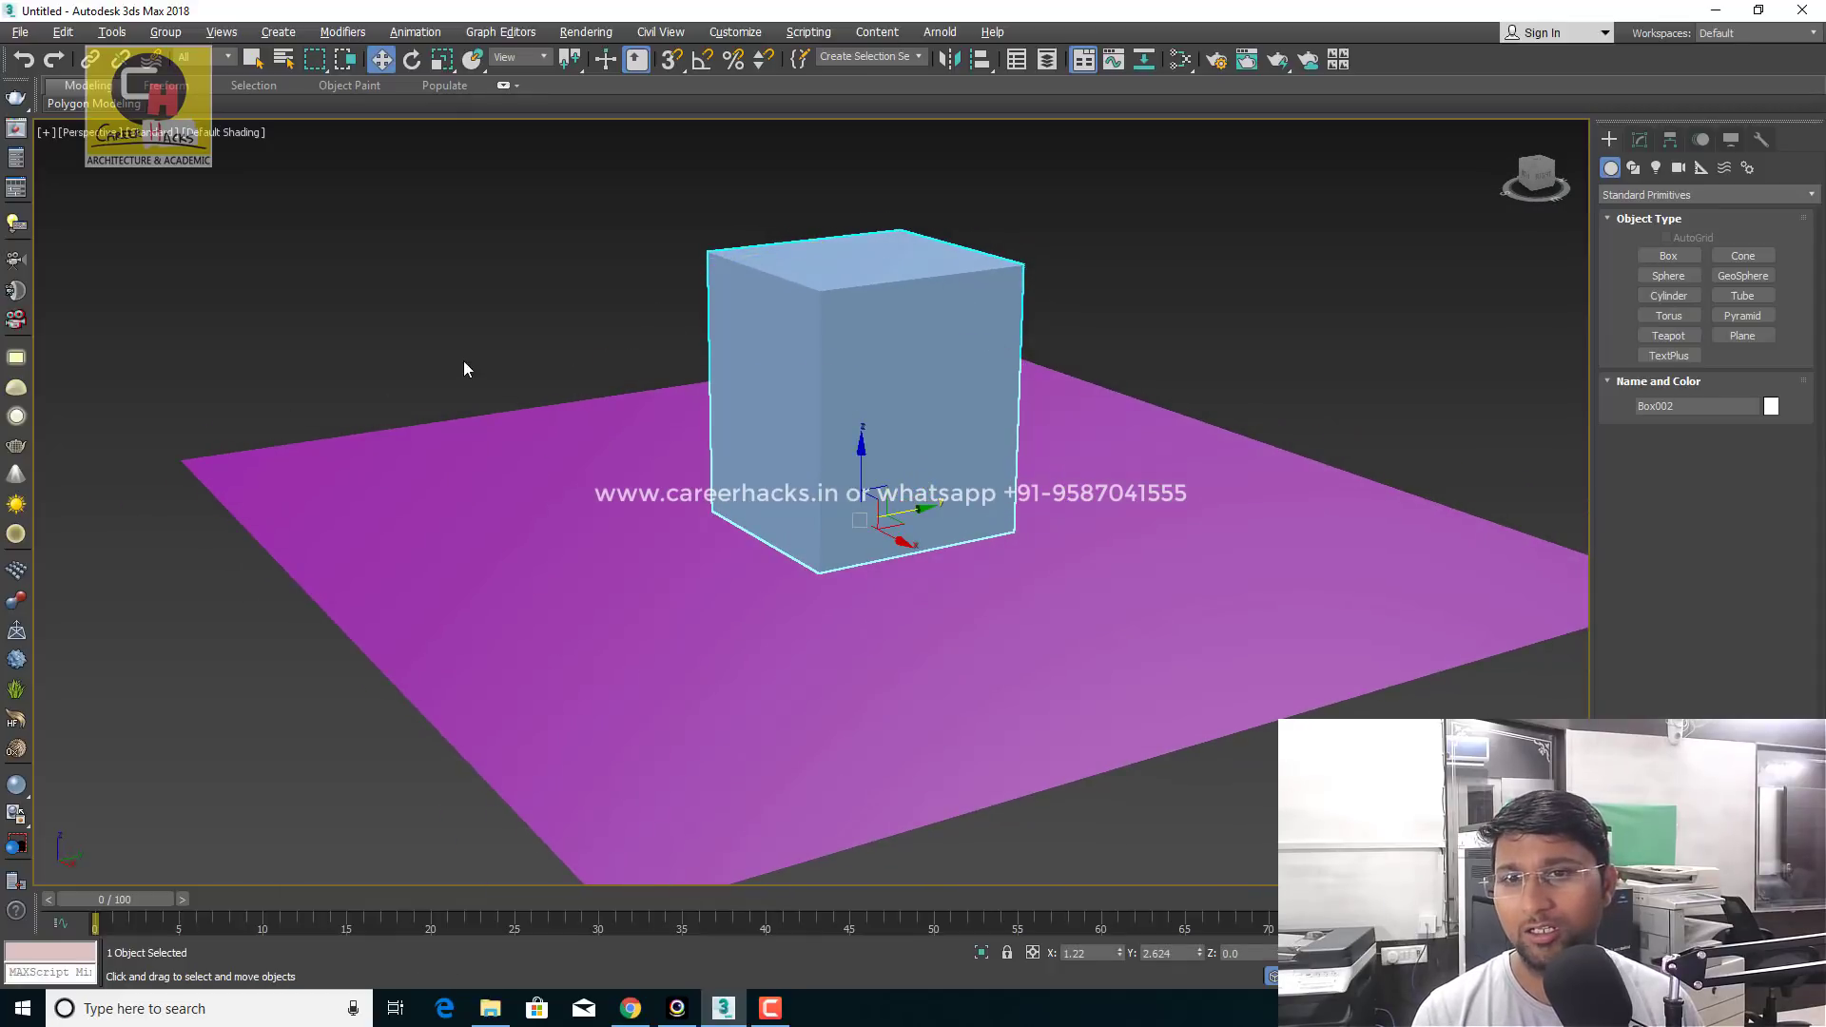
drag(448, 277, 978, 570)
click(603, 371)
click(900, 357)
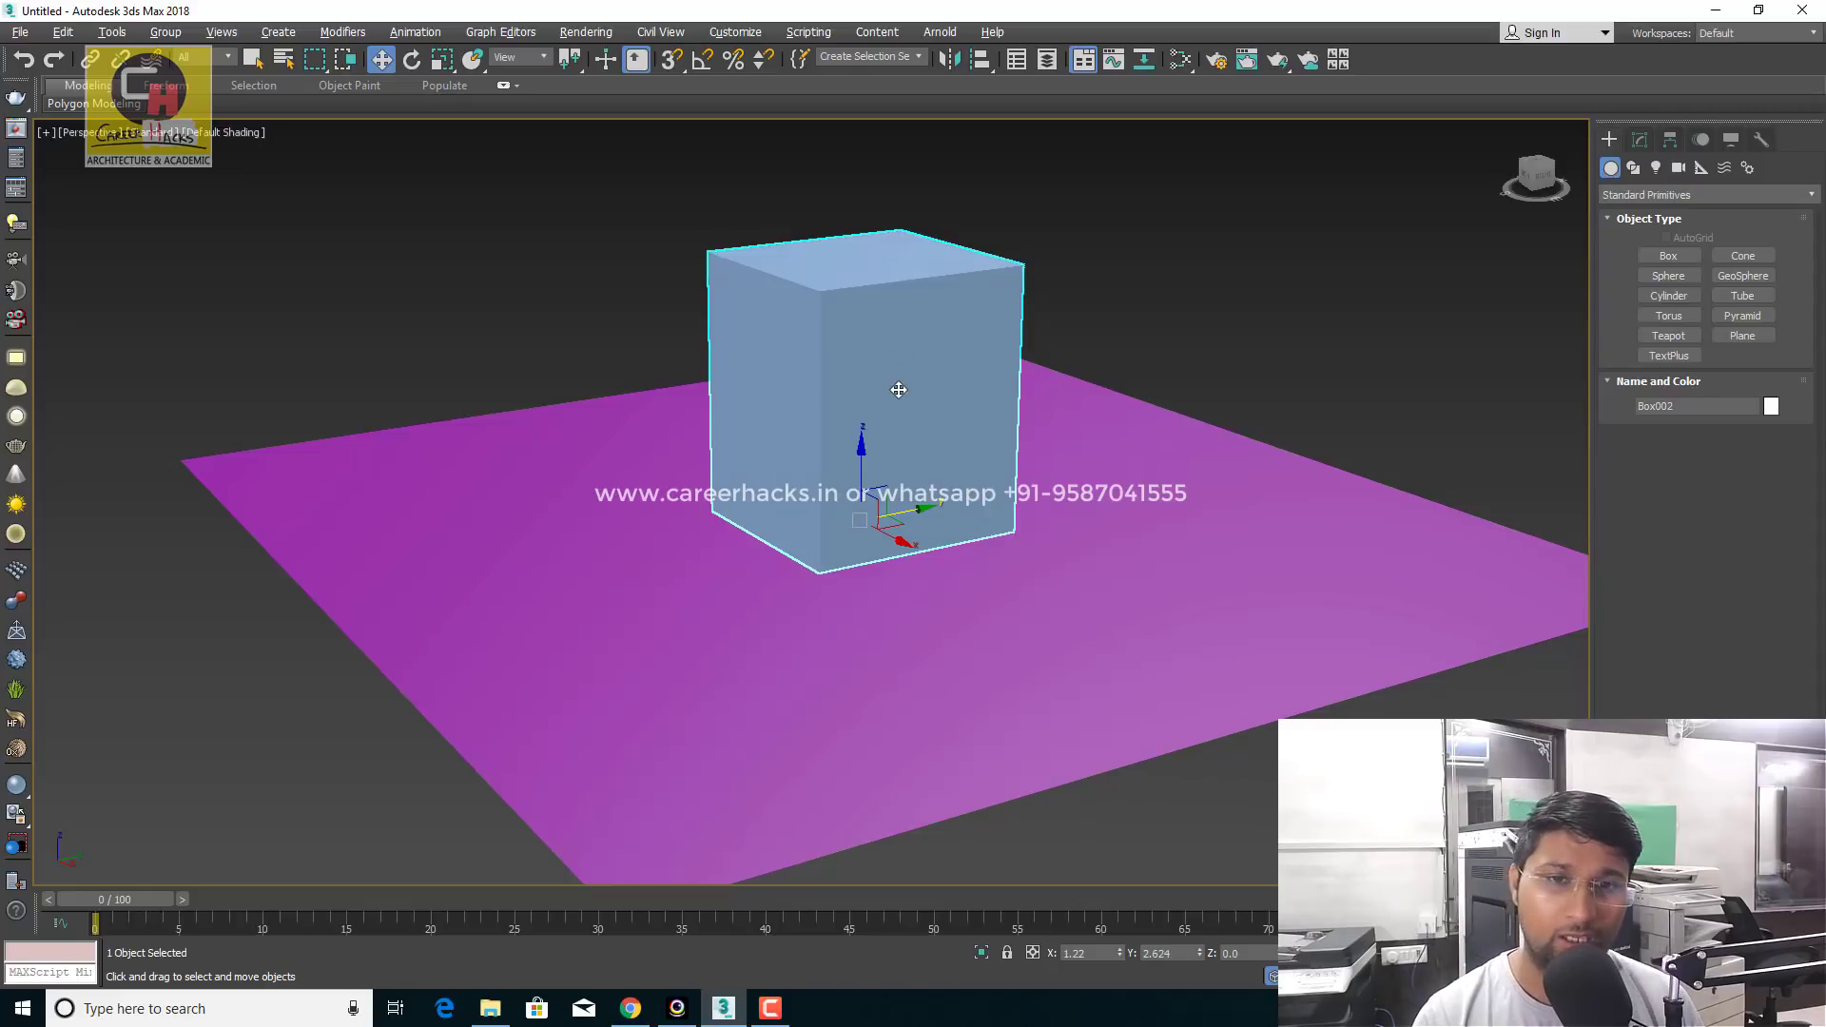
right_click(898, 390)
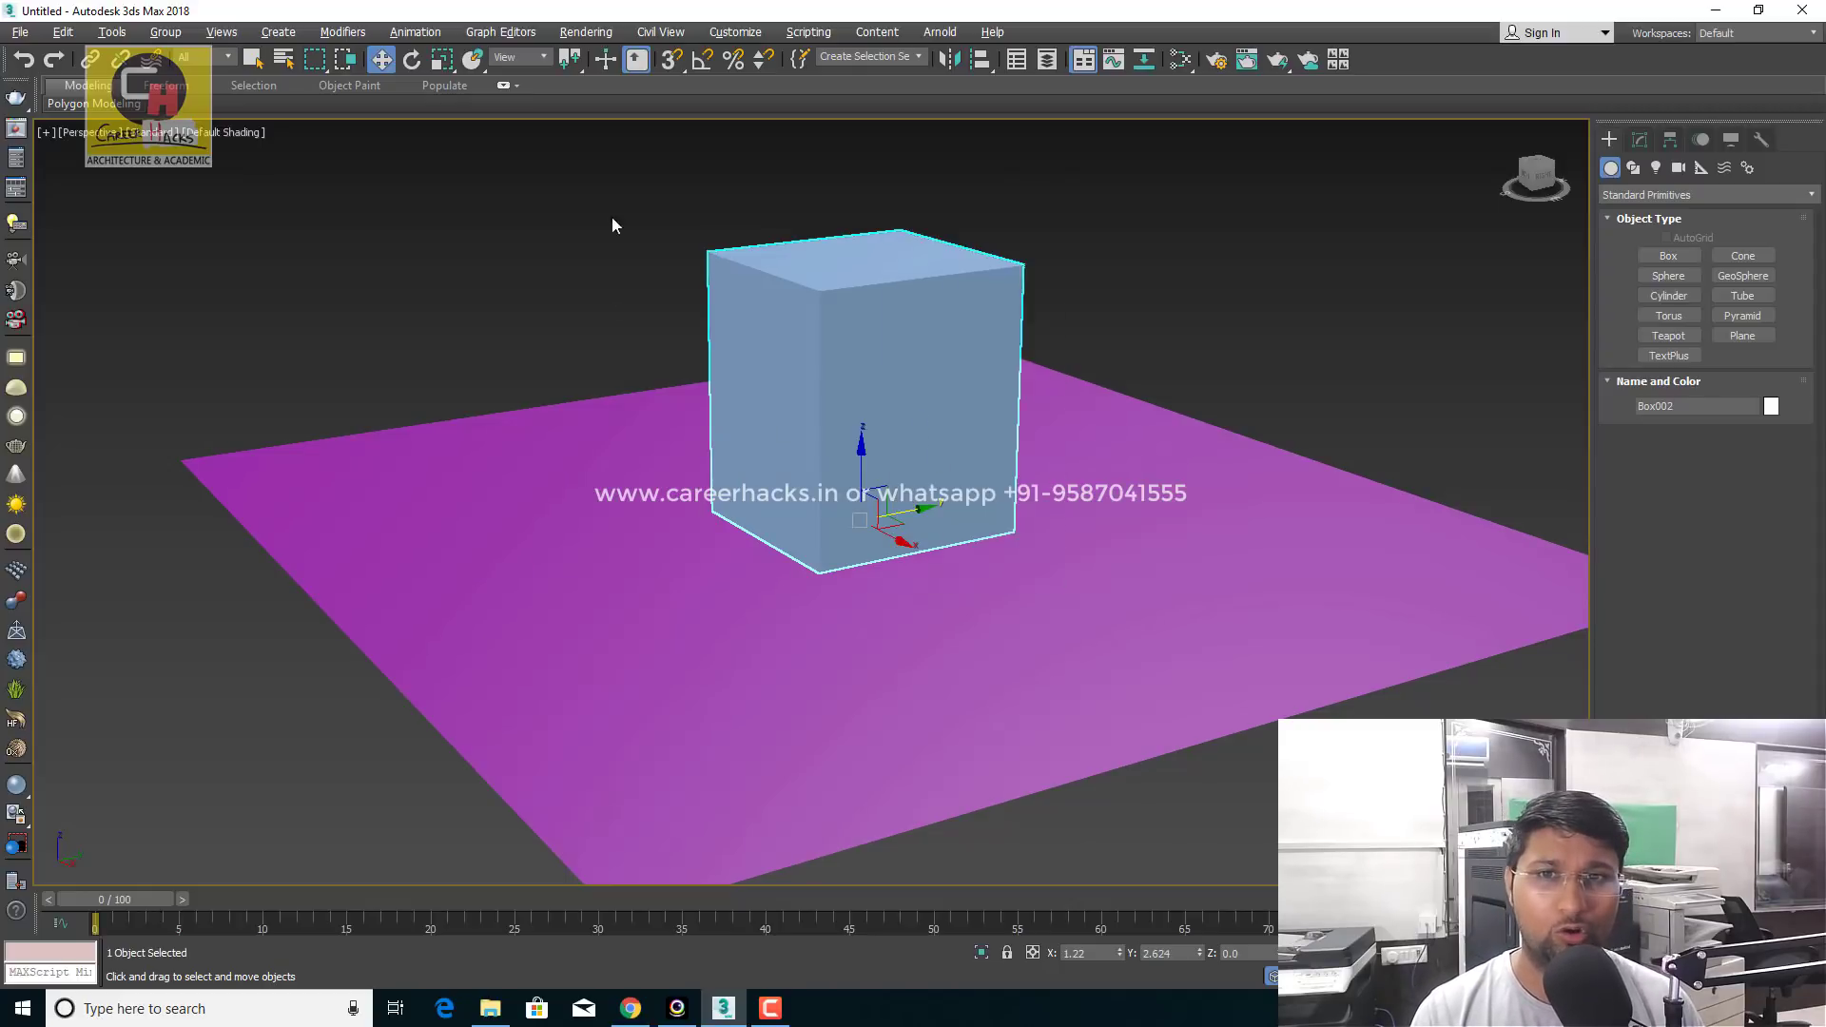
In the box's Object Properties, set Rendering Control to By Object and untick Renderable
drag(899, 344, 900, 344)
right_click(893, 363)
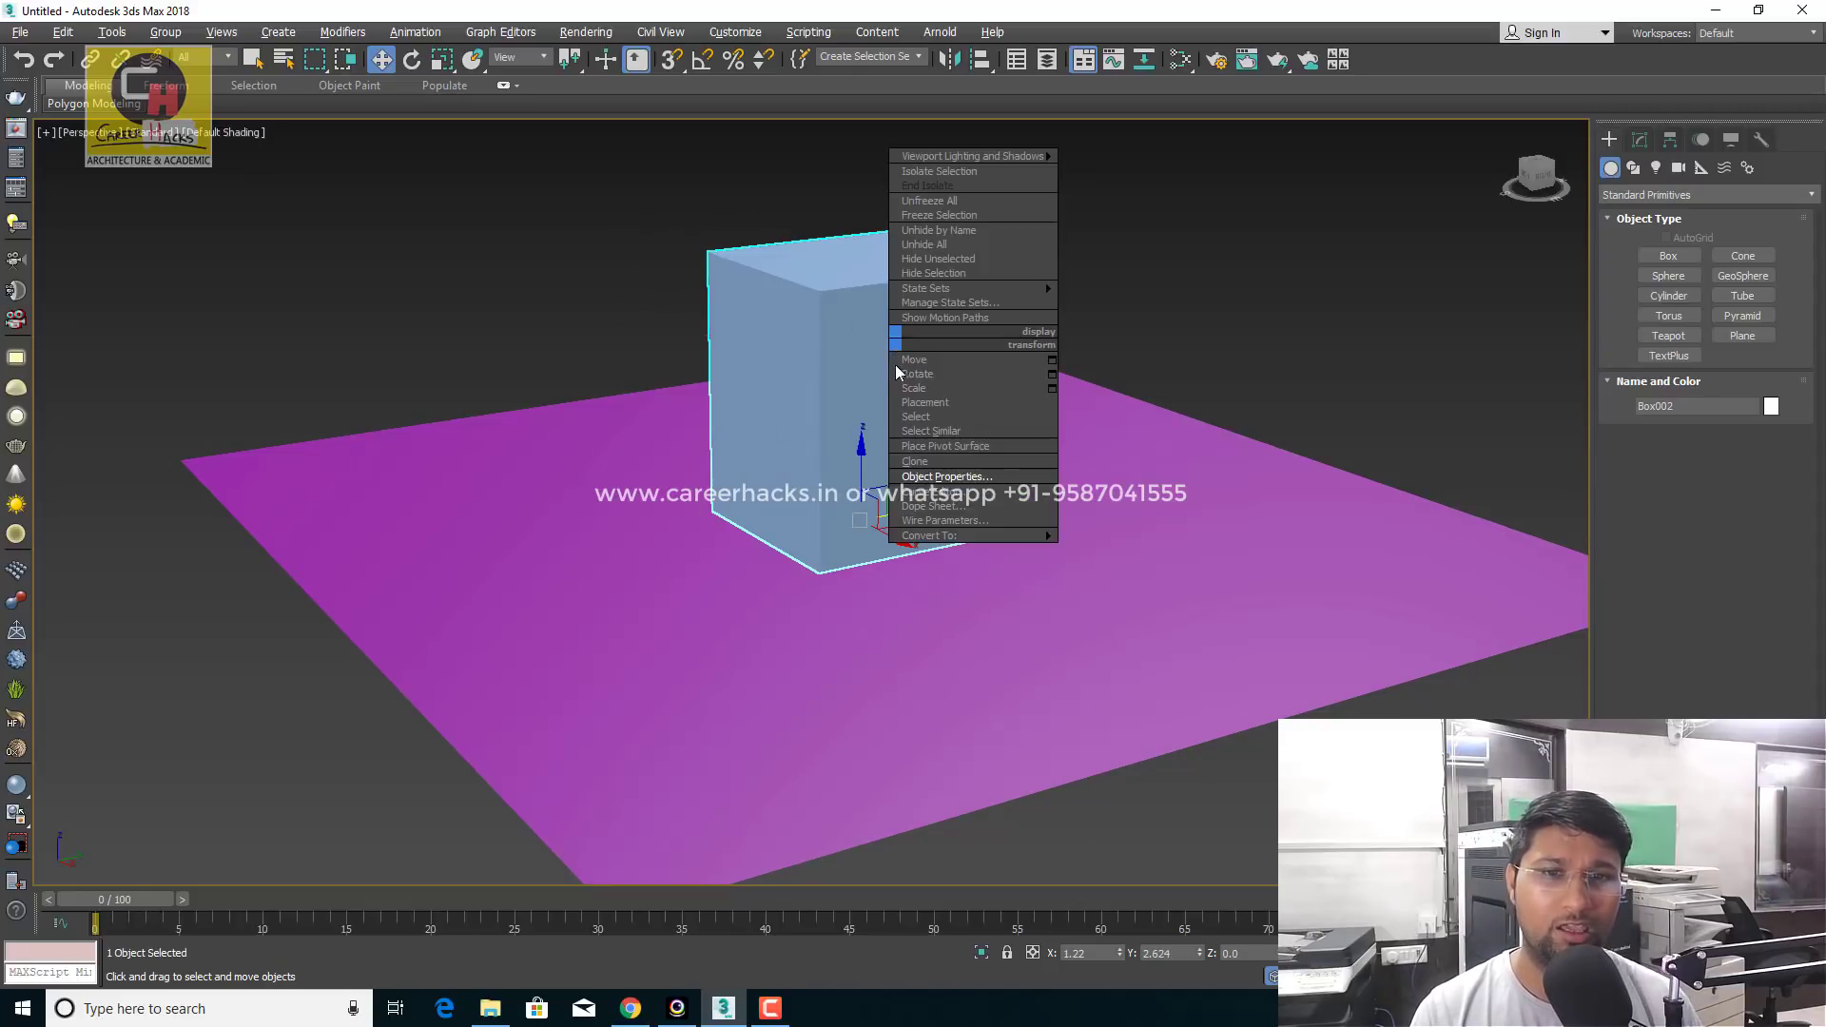
click(951, 479)
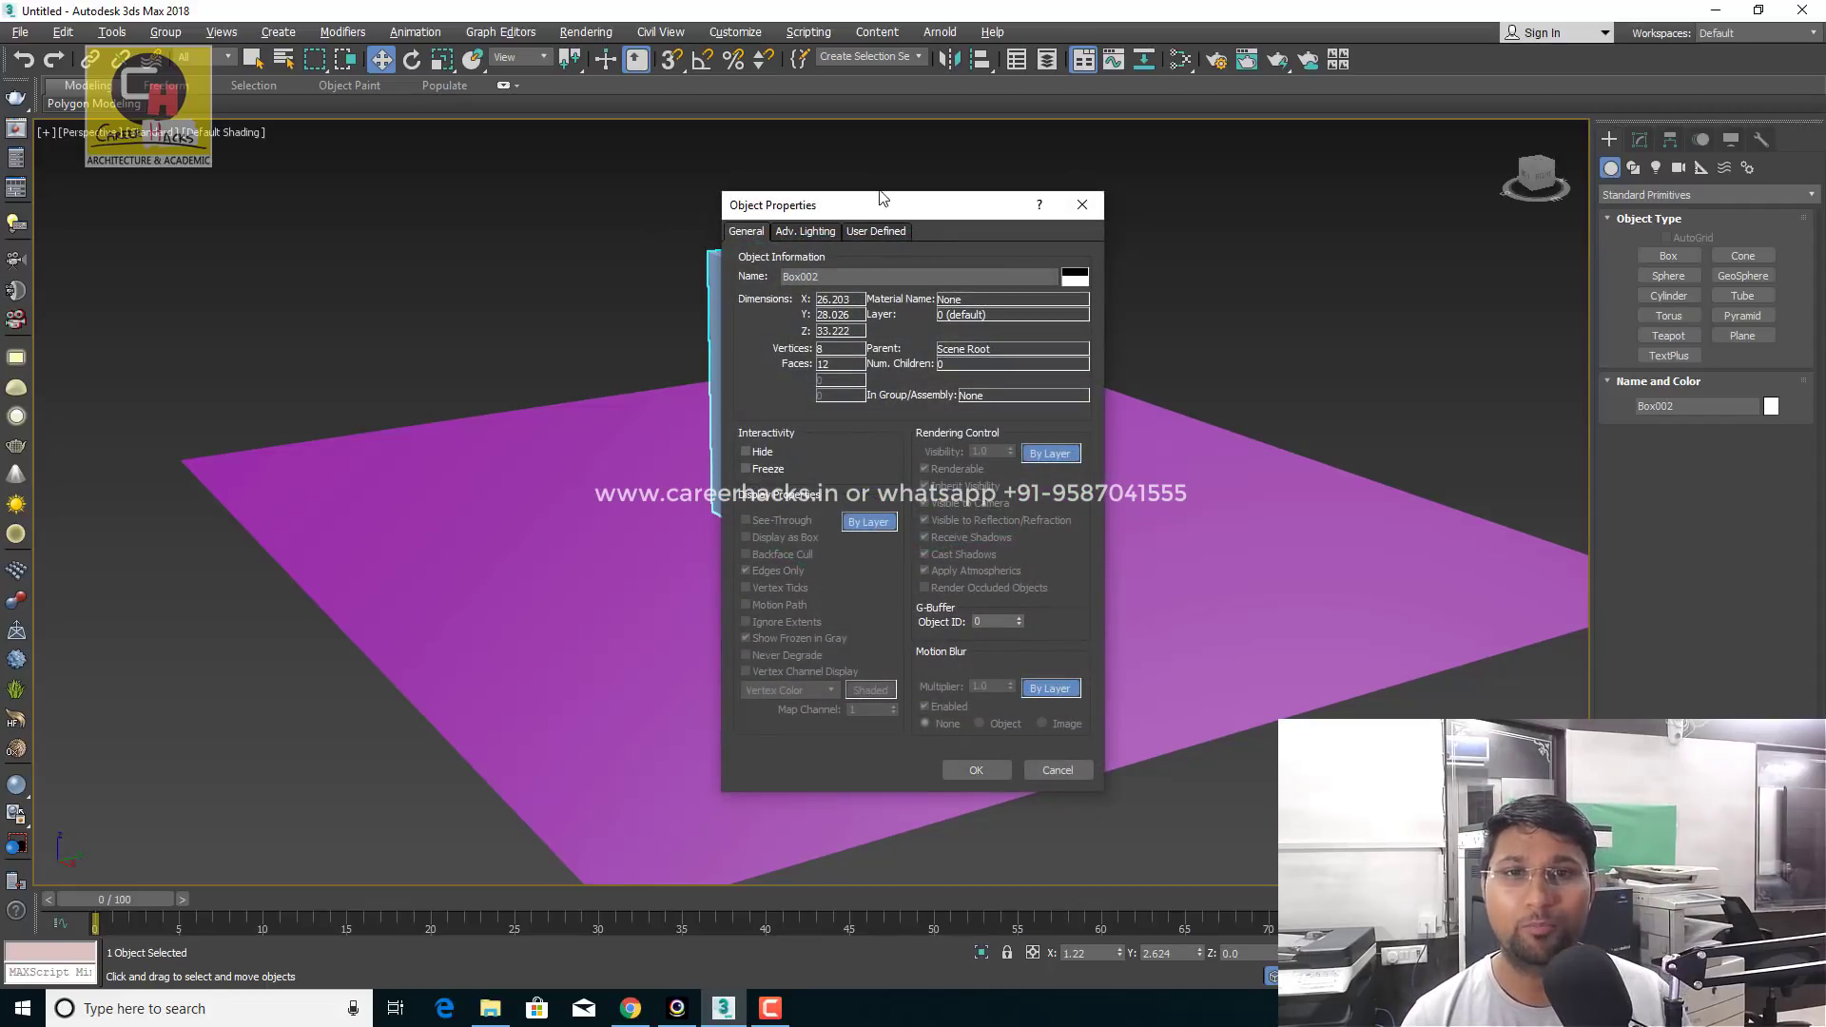
mouse_move(877, 211)
mouse_down()
mouse_move(608, 219)
mouse_move(488, 186)
mouse_up()
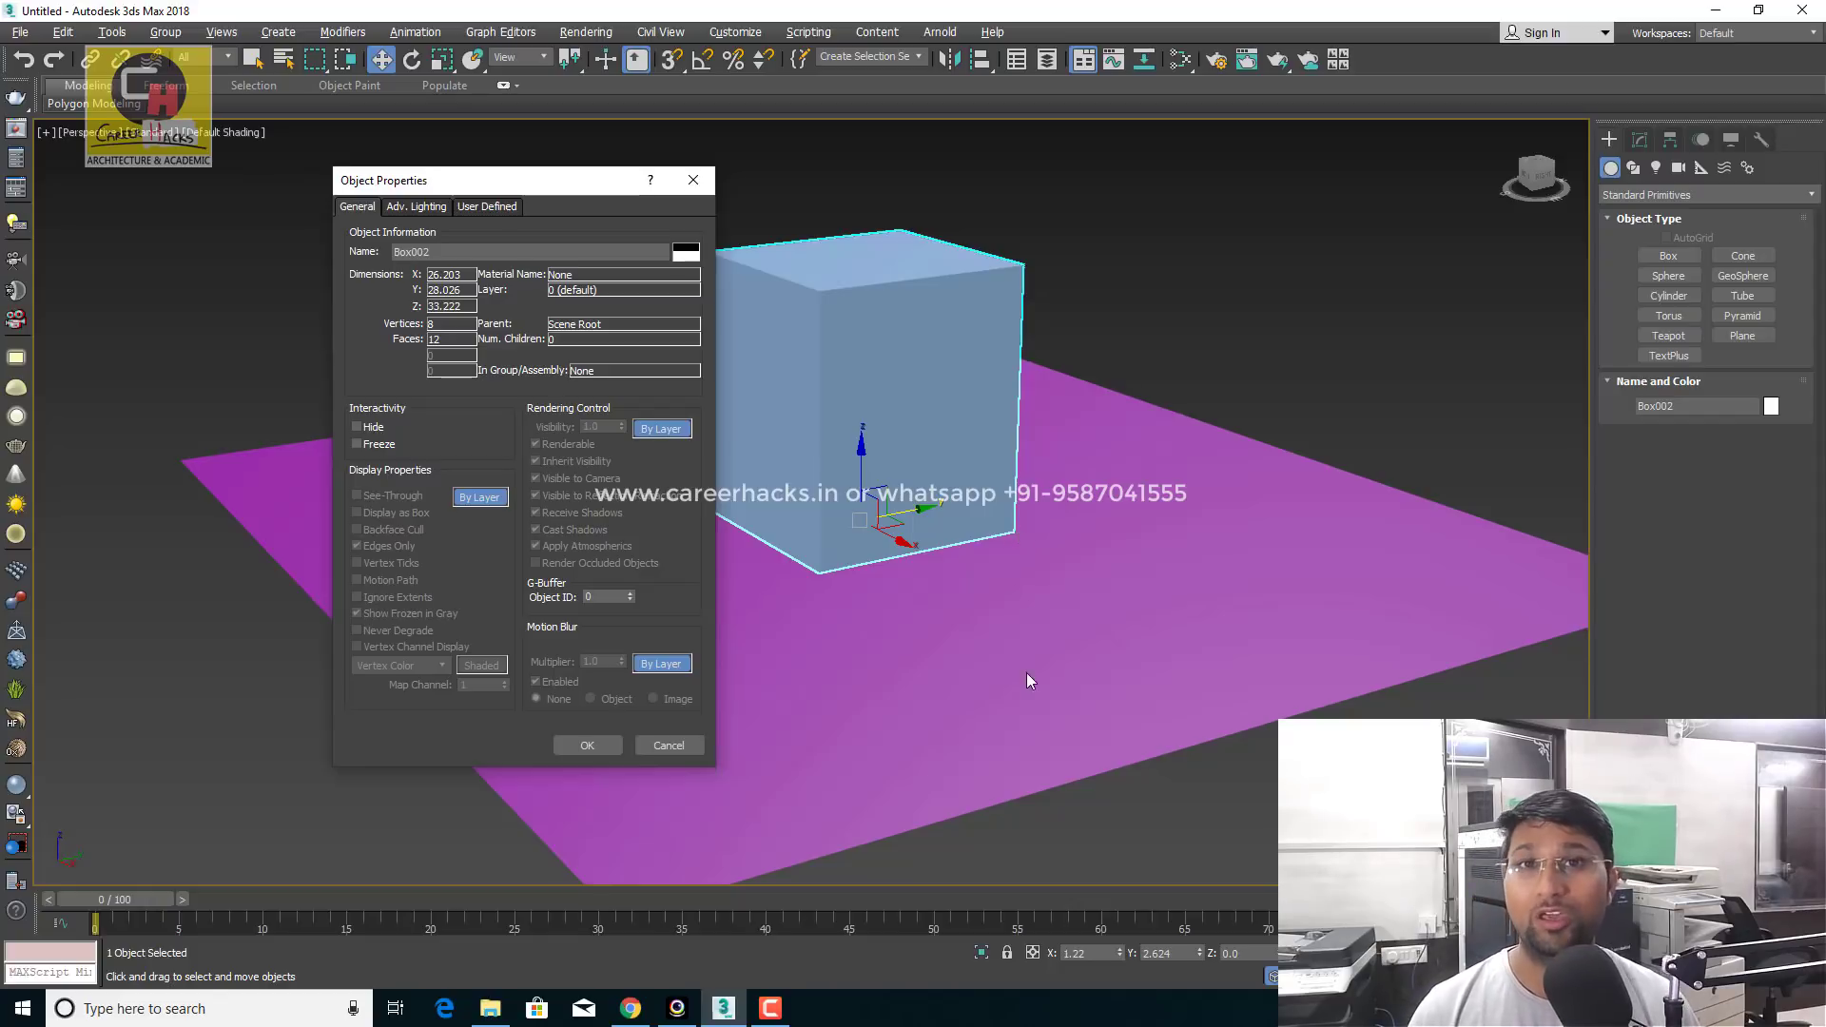
click(637, 430)
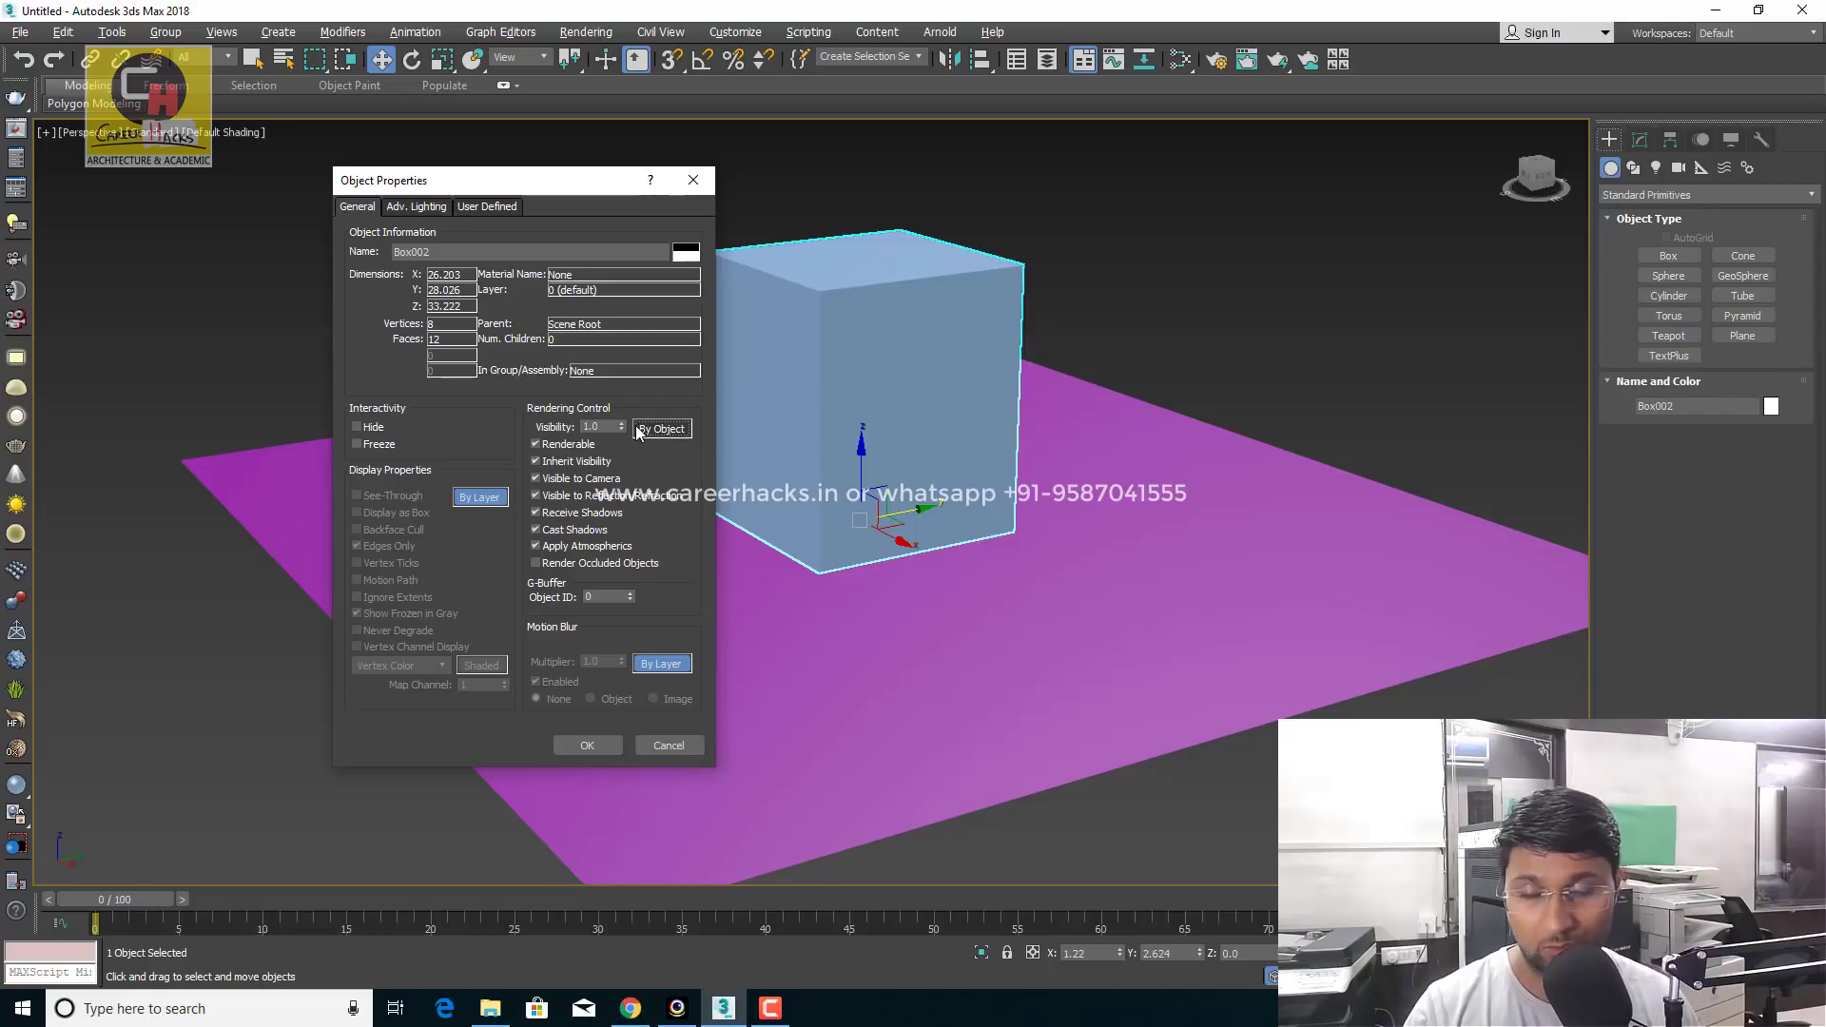
click(558, 447)
click(585, 748)
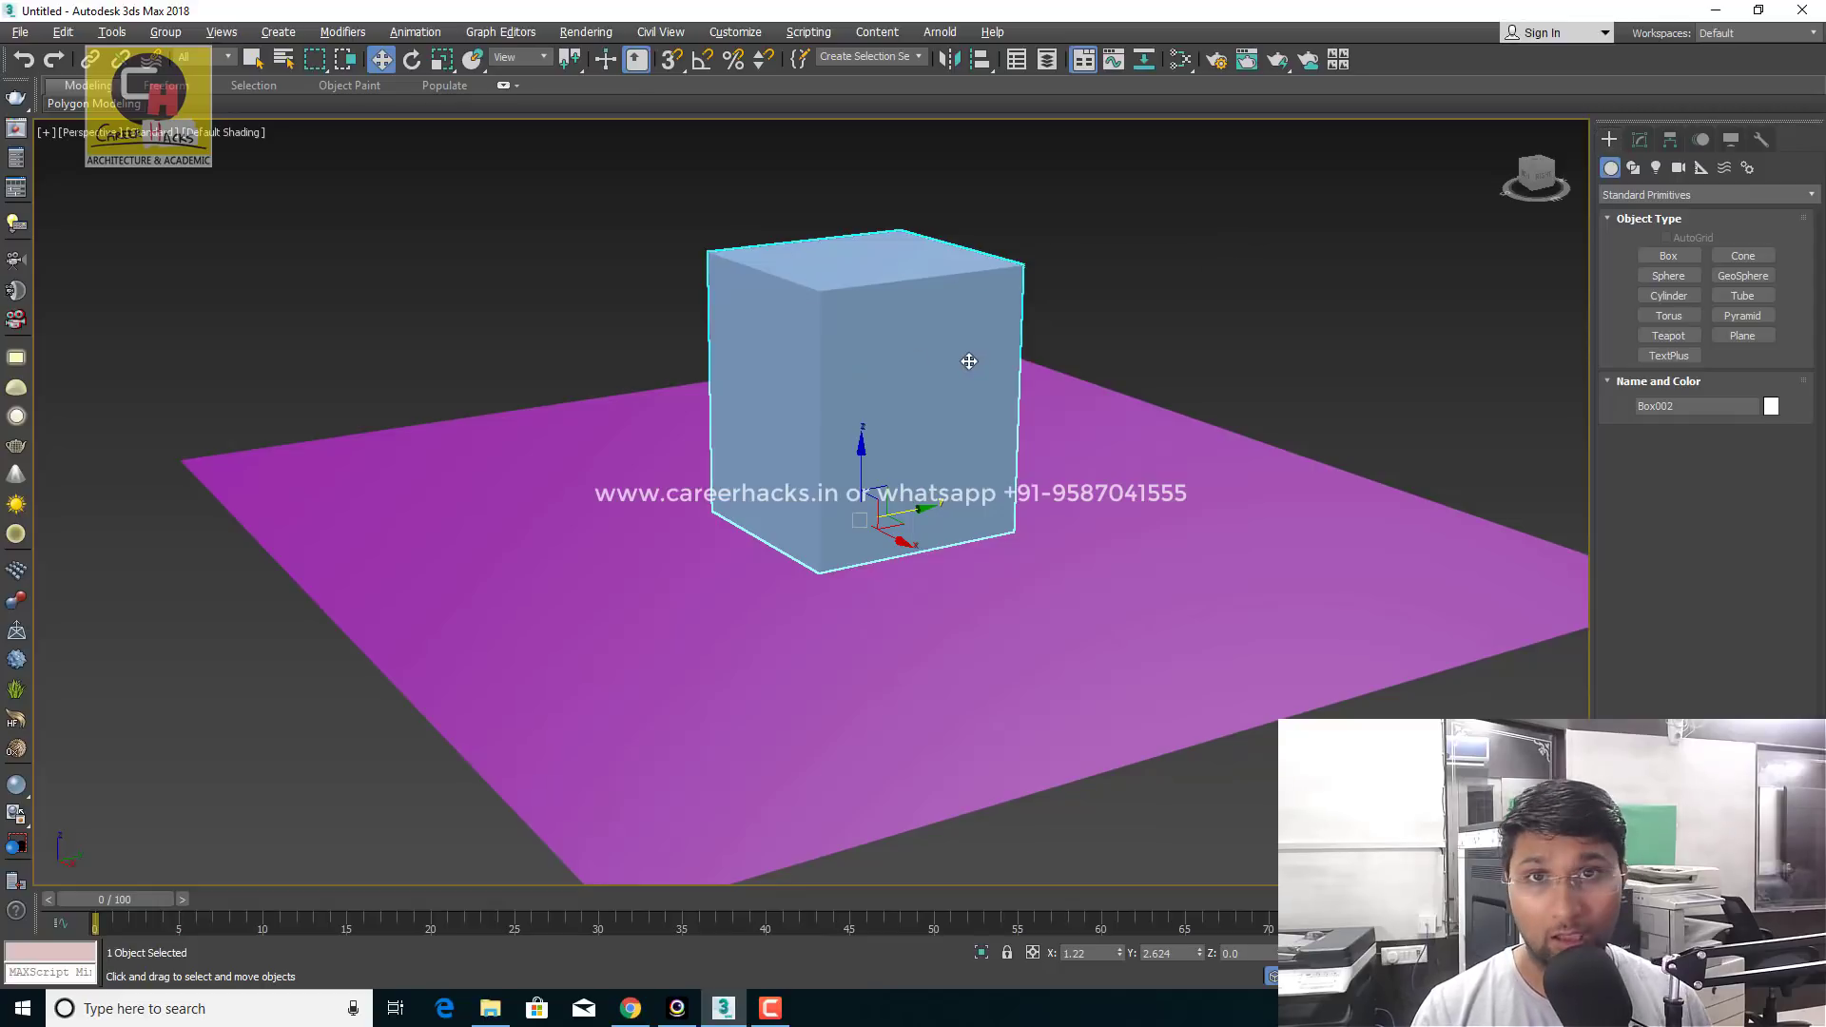
Re-tick Renderable, set Display Properties to By Object with See-Through on
right_click(904, 344)
click(1005, 476)
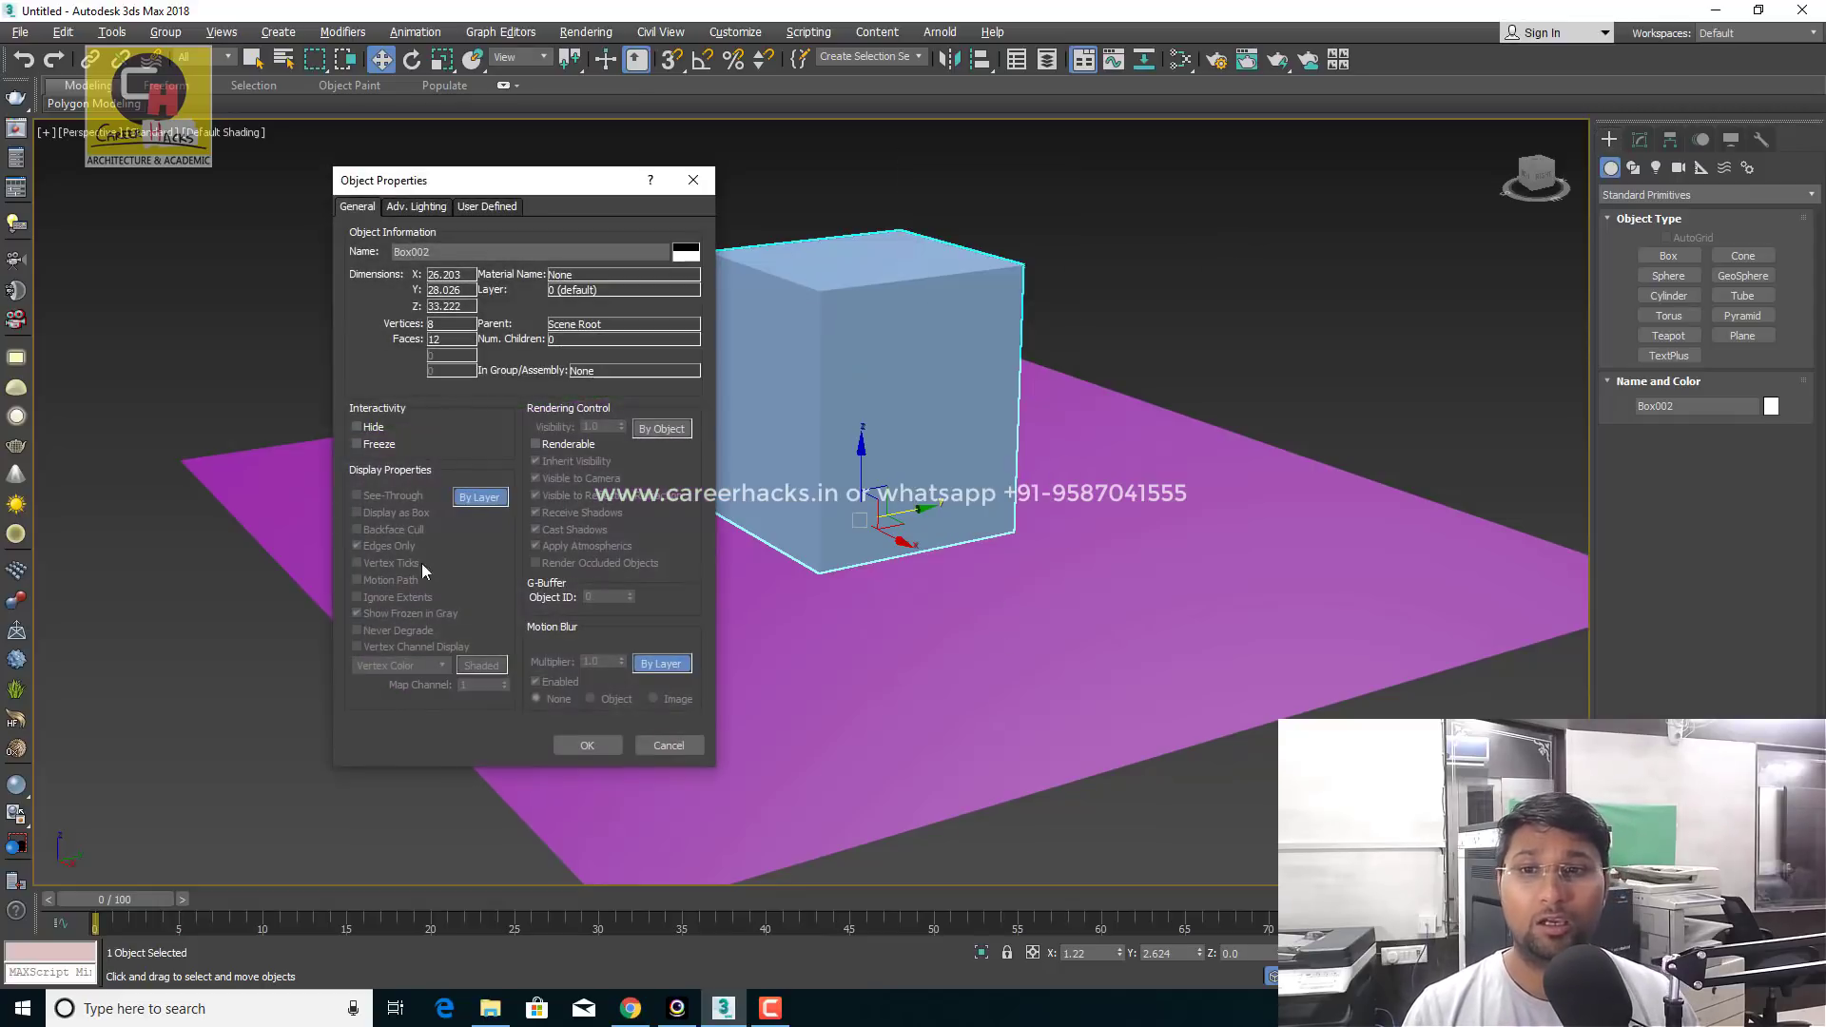
click(540, 444)
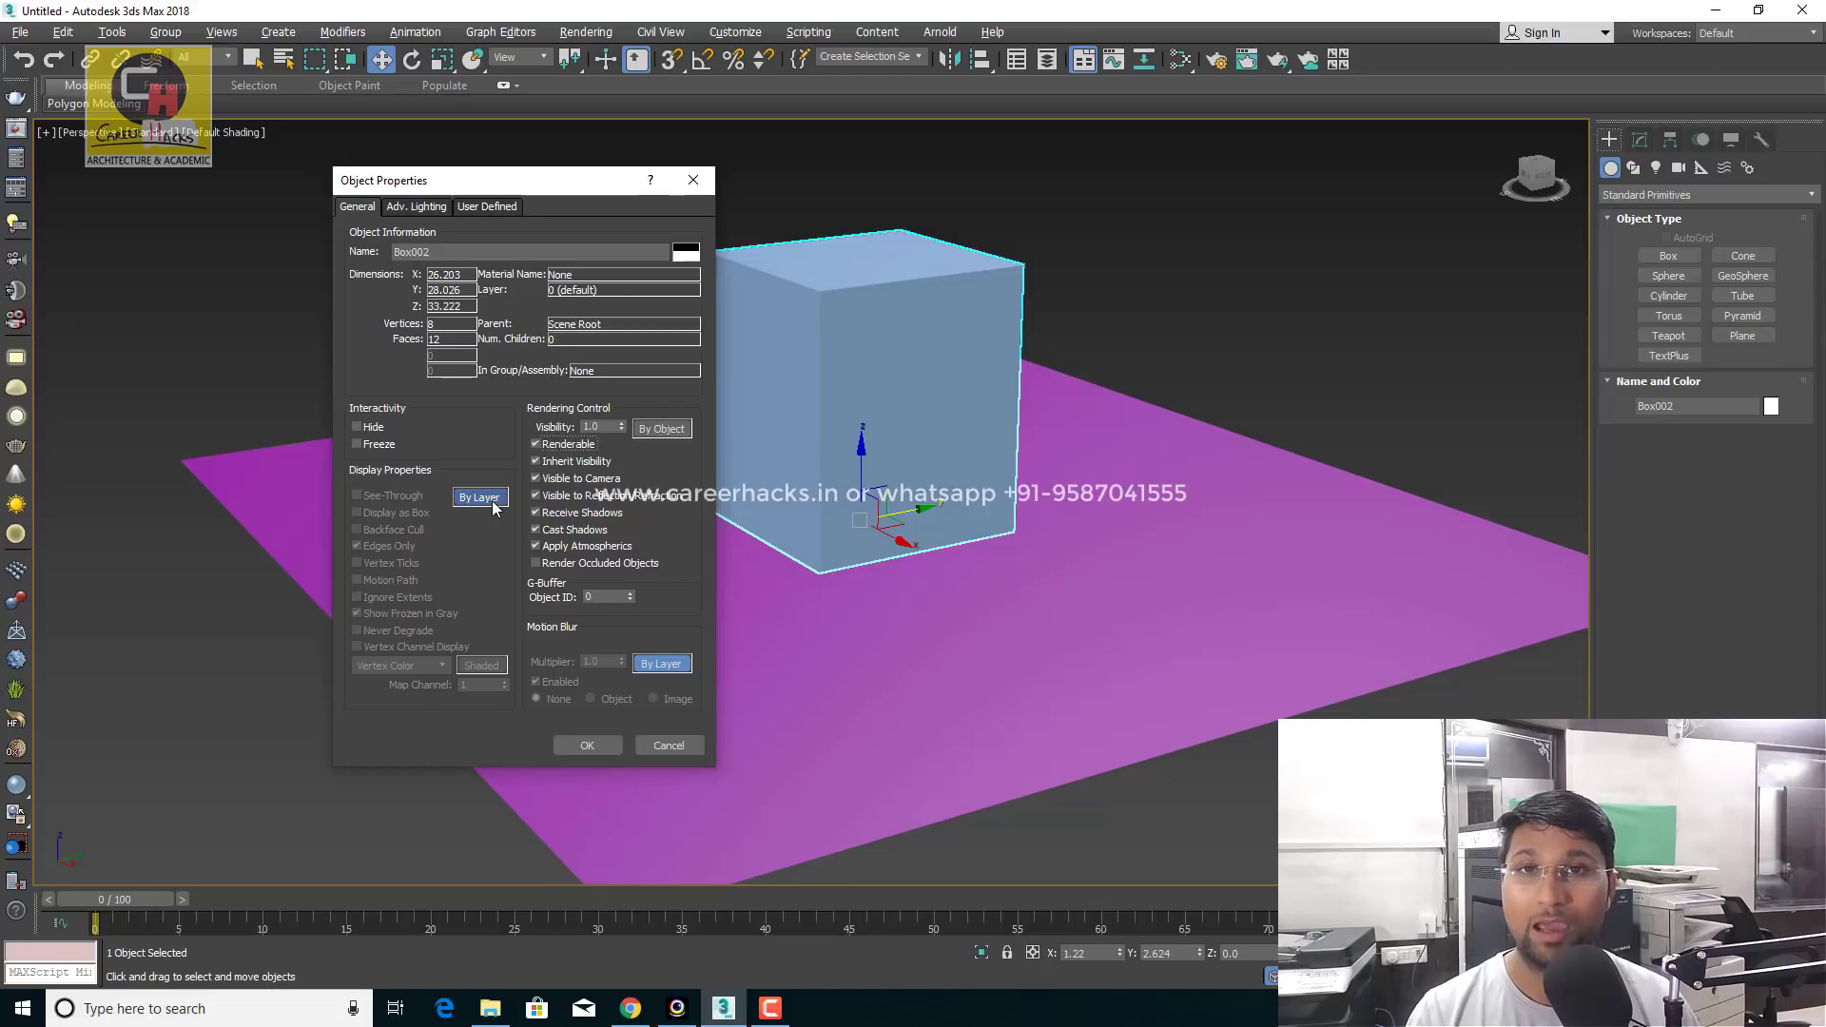
click(480, 497)
click(376, 497)
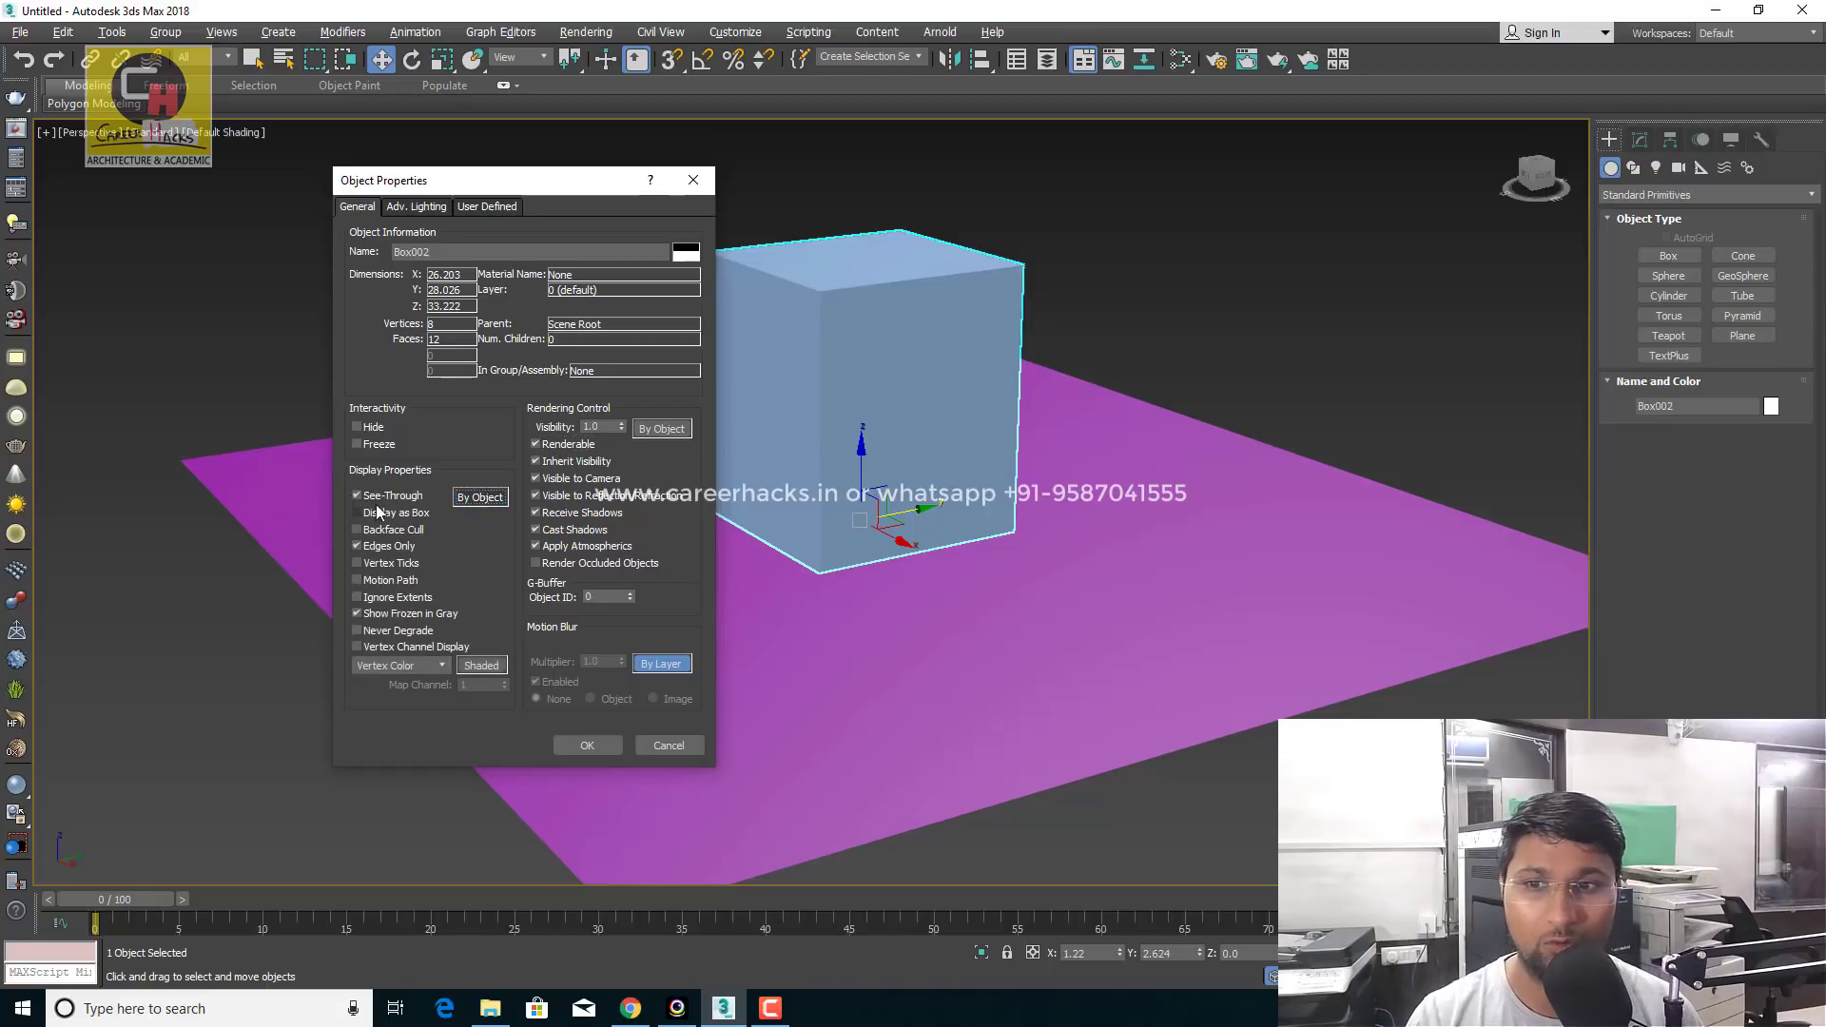
click(610, 748)
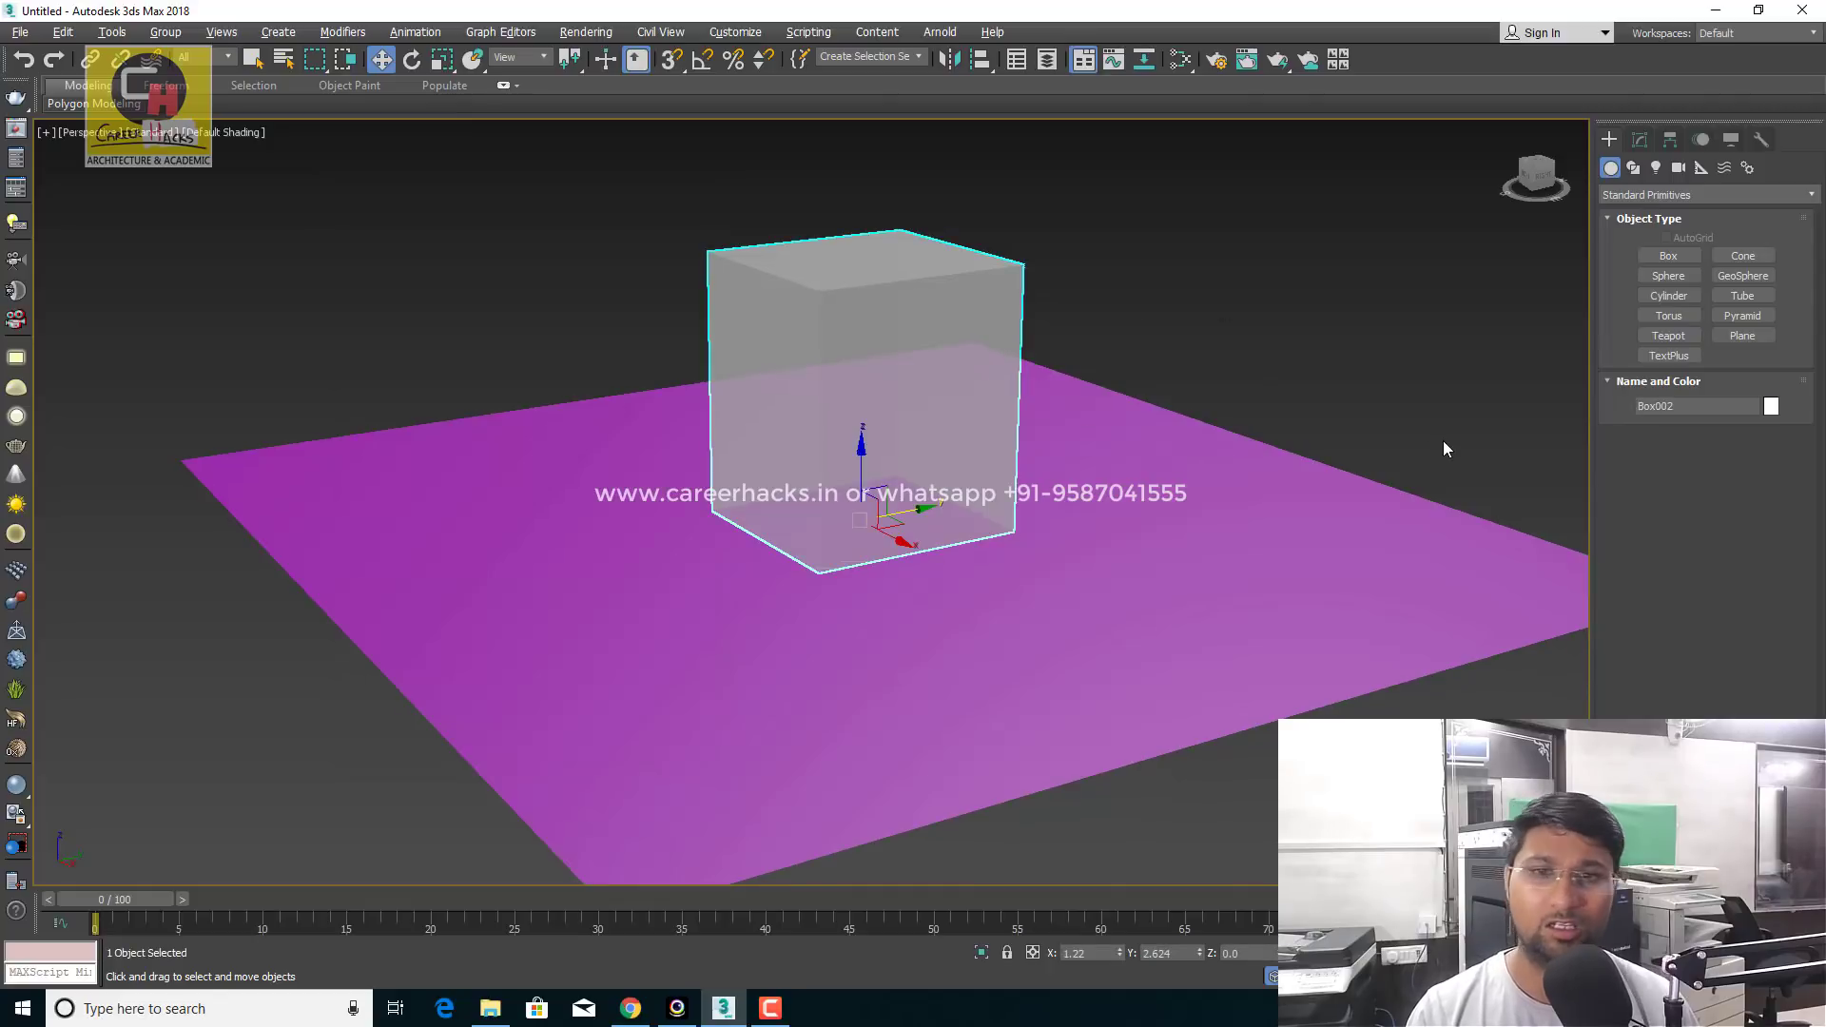
Toggle Box002 repeatedly between see-through and solid with Alt+X, ending solid light blue
key(alt+x)
key(alt+x)
key(alt+x)
key(alt+x)
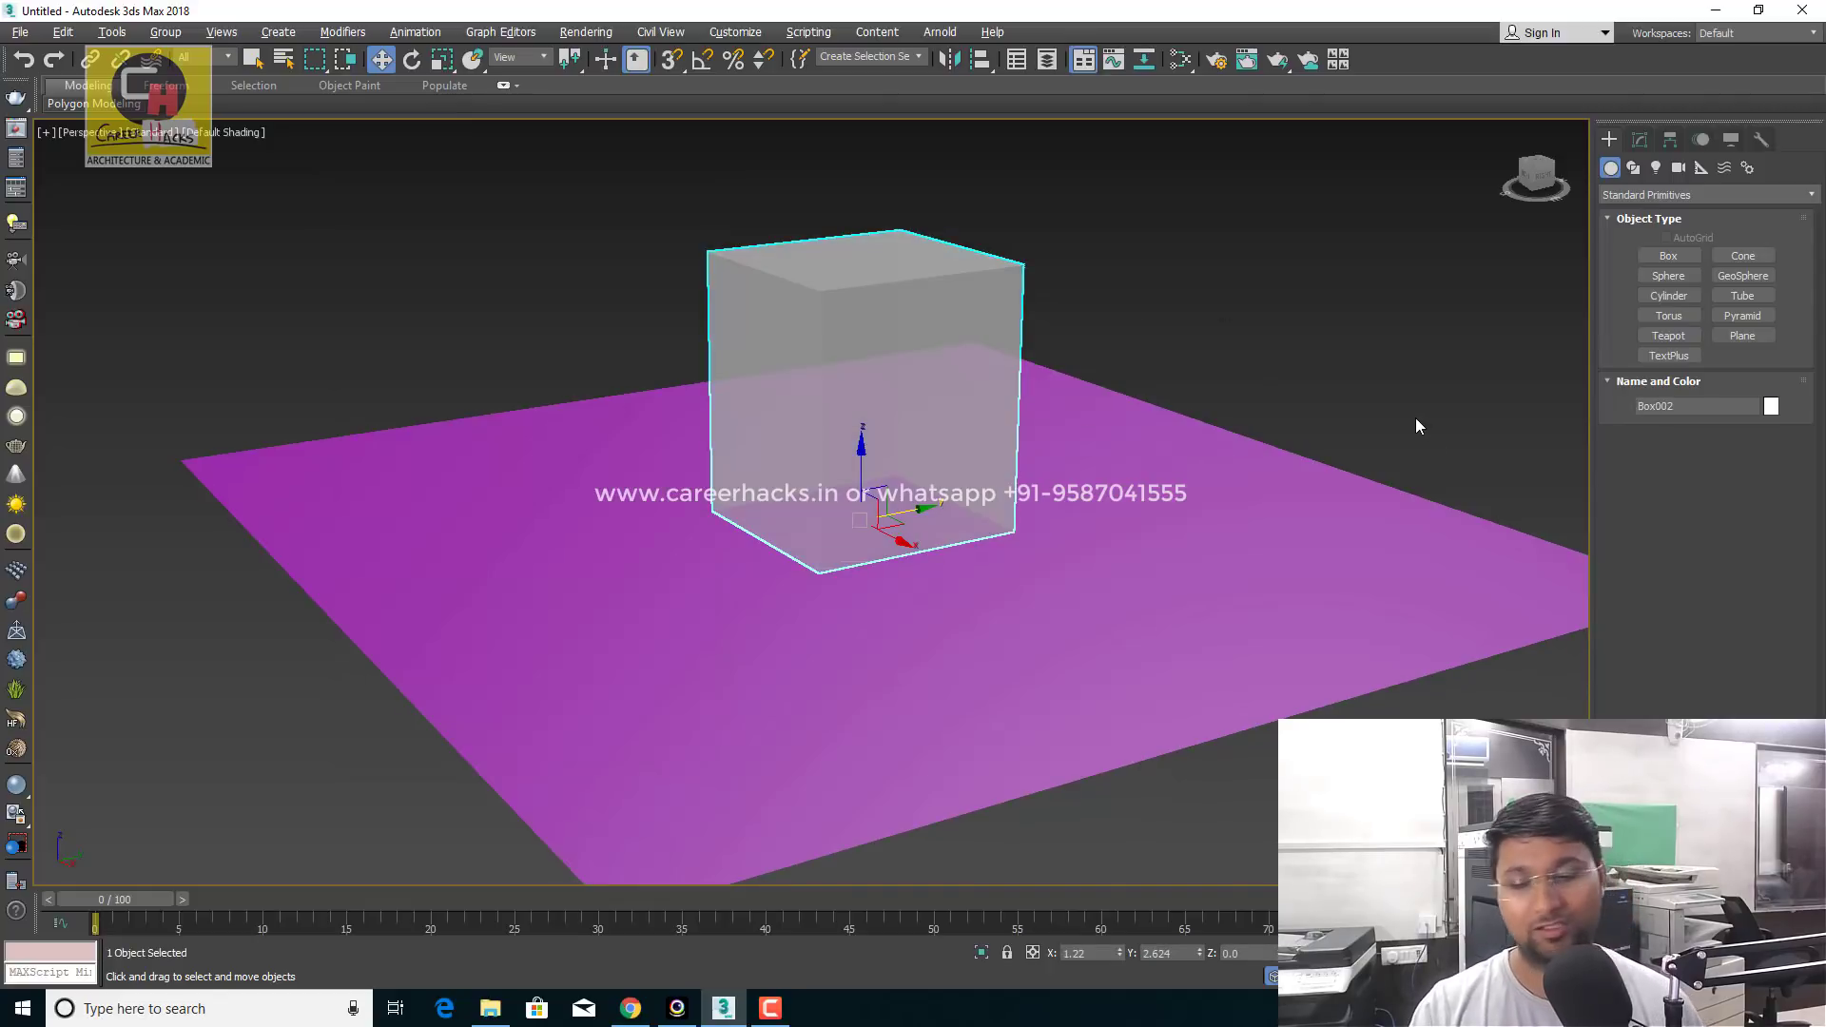
key(alt+x)
key(alt+x)
key(alt+x)
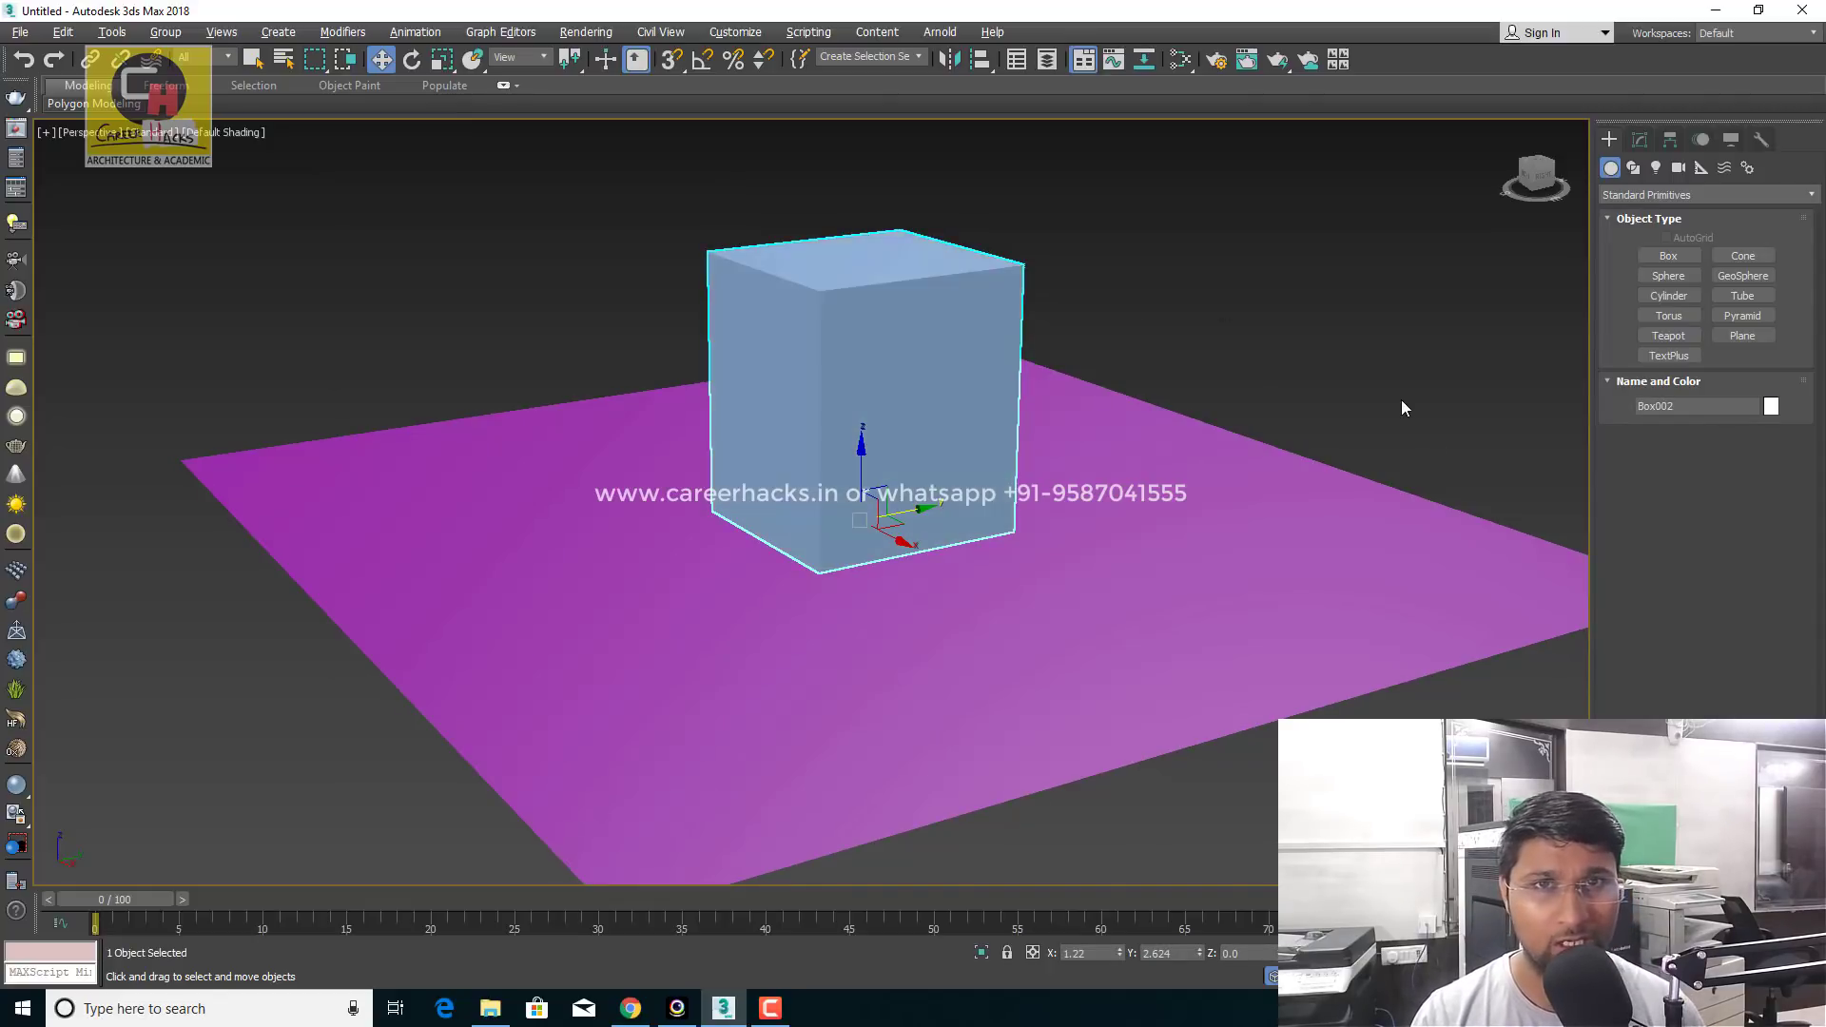
key(alt+x)
key(alt+x)
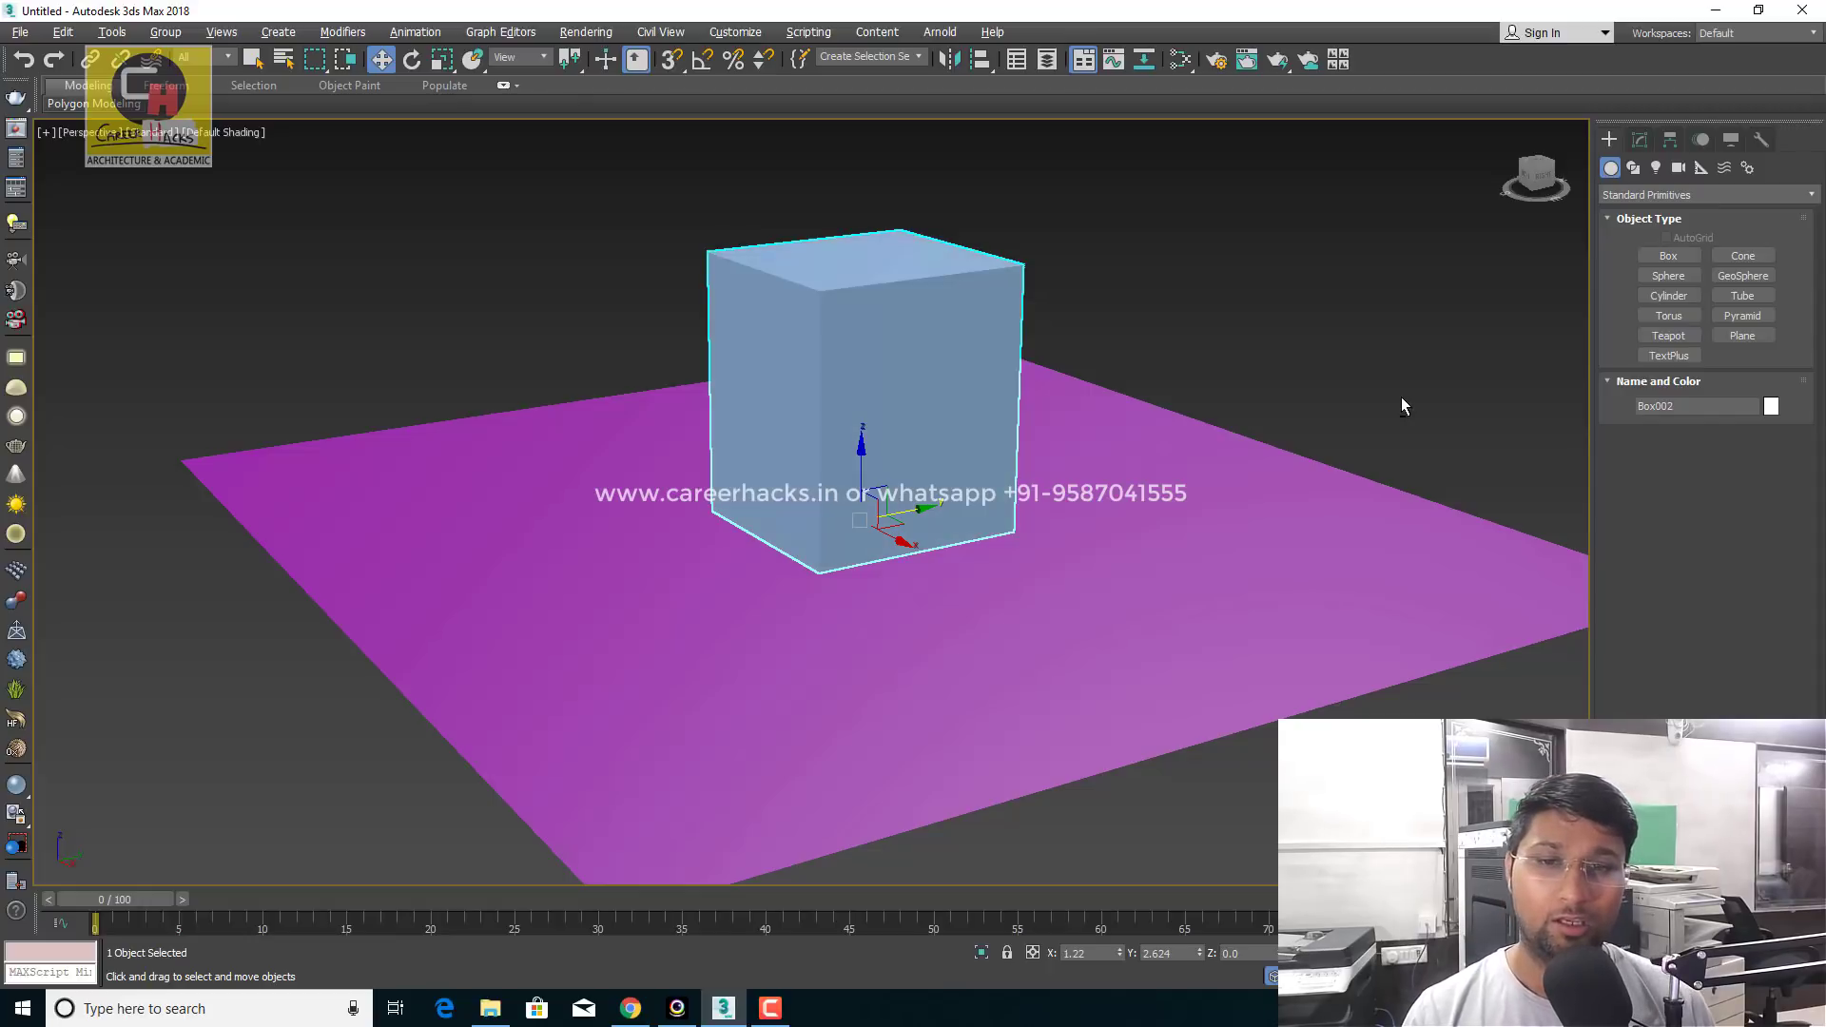
key(alt+x)
key(alt+x)
key(alt+x)
key(alt+x)
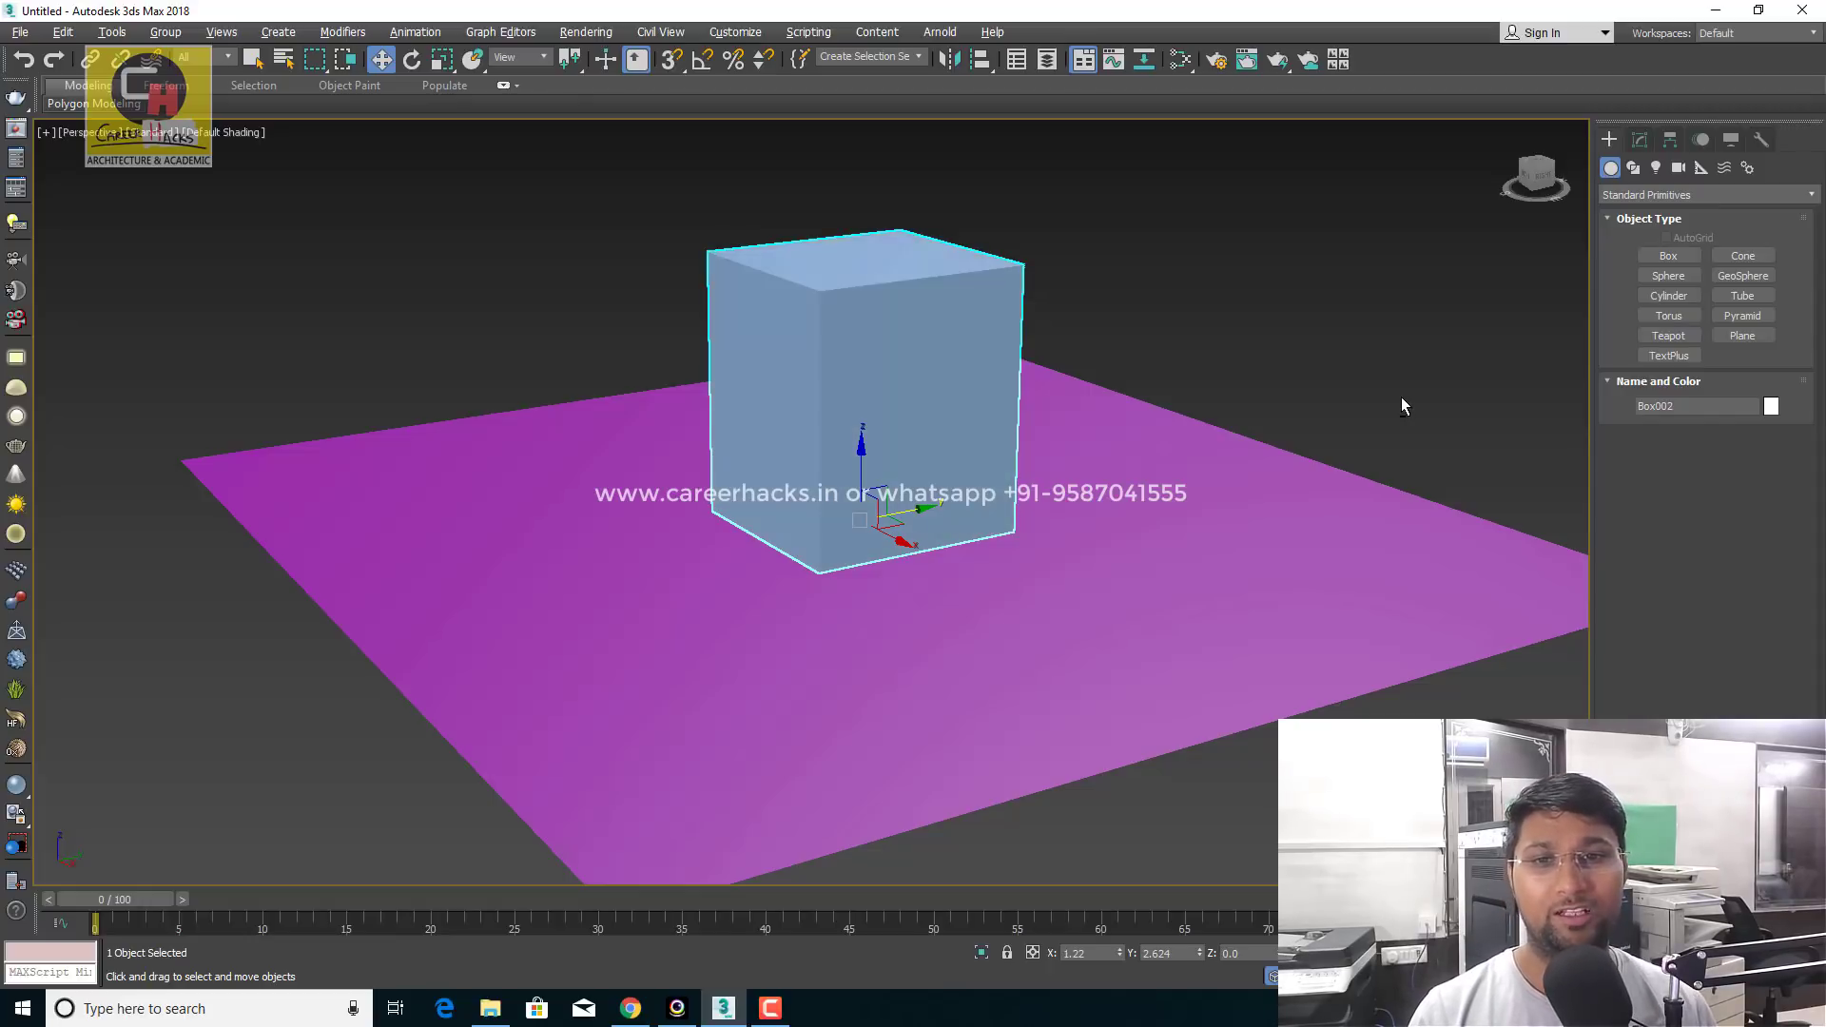
key(alt+x)
alt+middle_drag(819, 516, 817, 524)
key(alt+x)
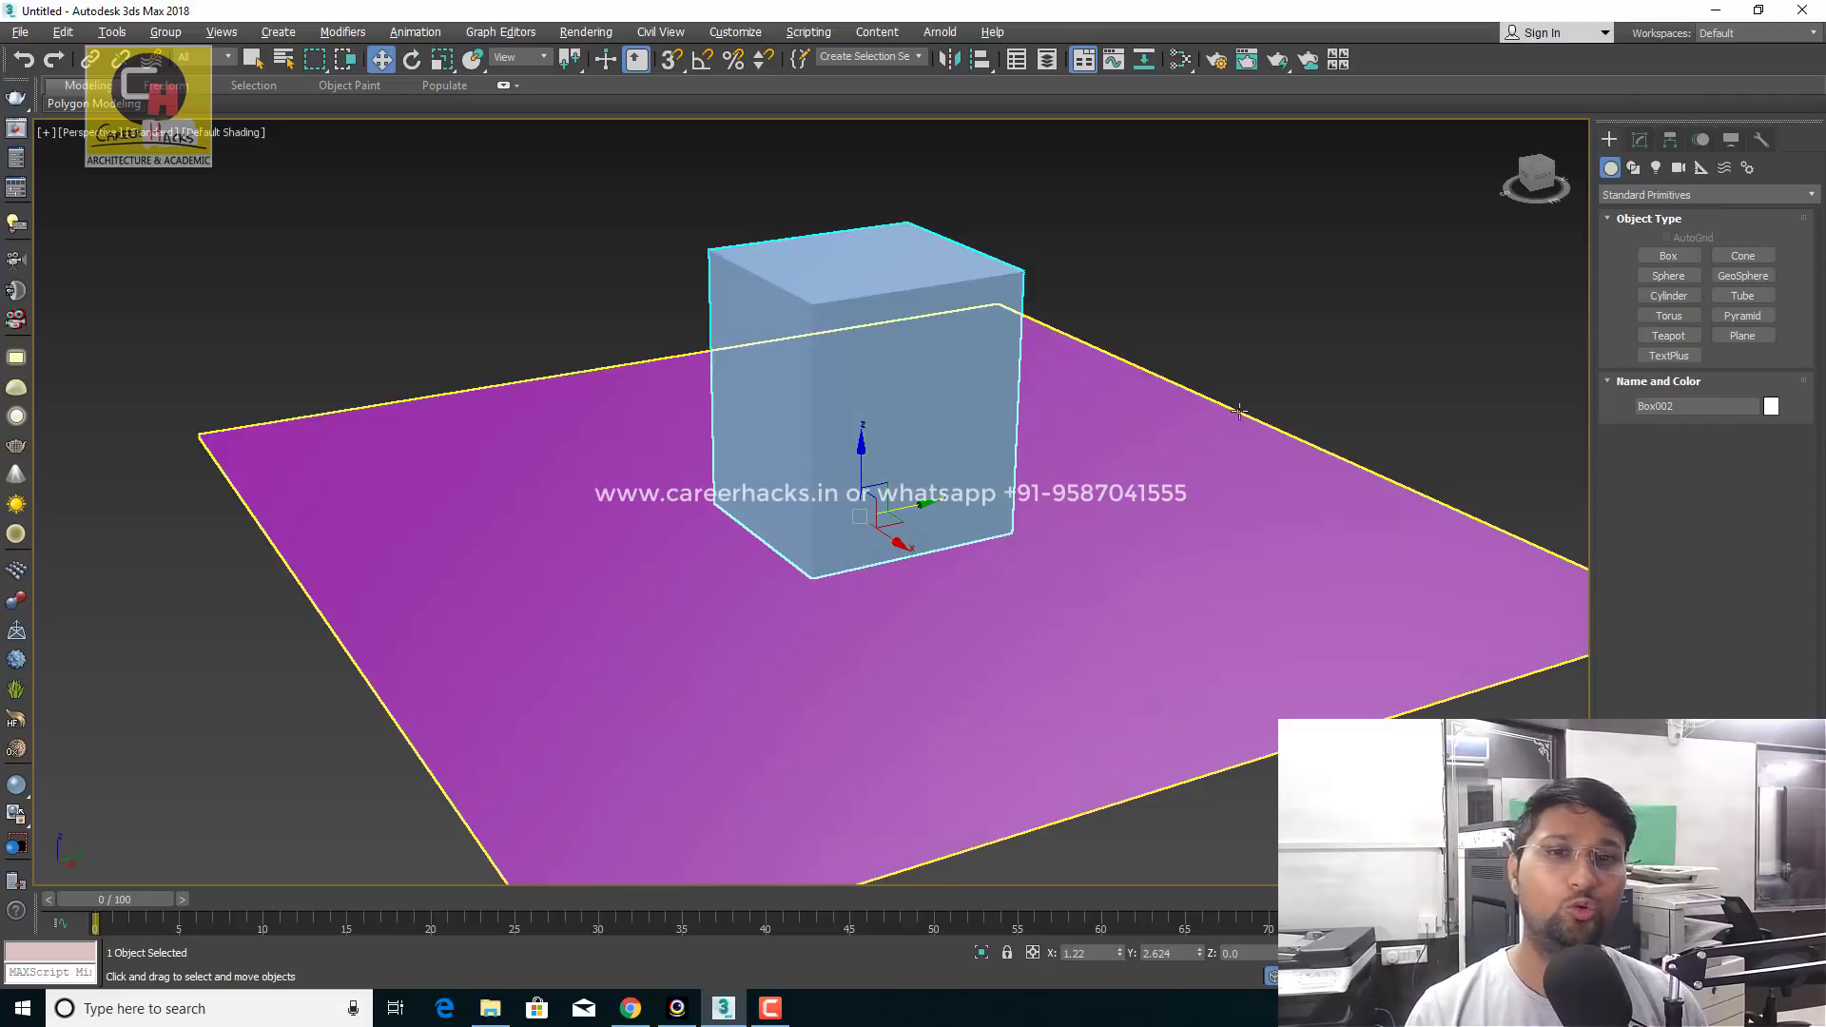
middle_drag(1200, 324, 1193, 358)
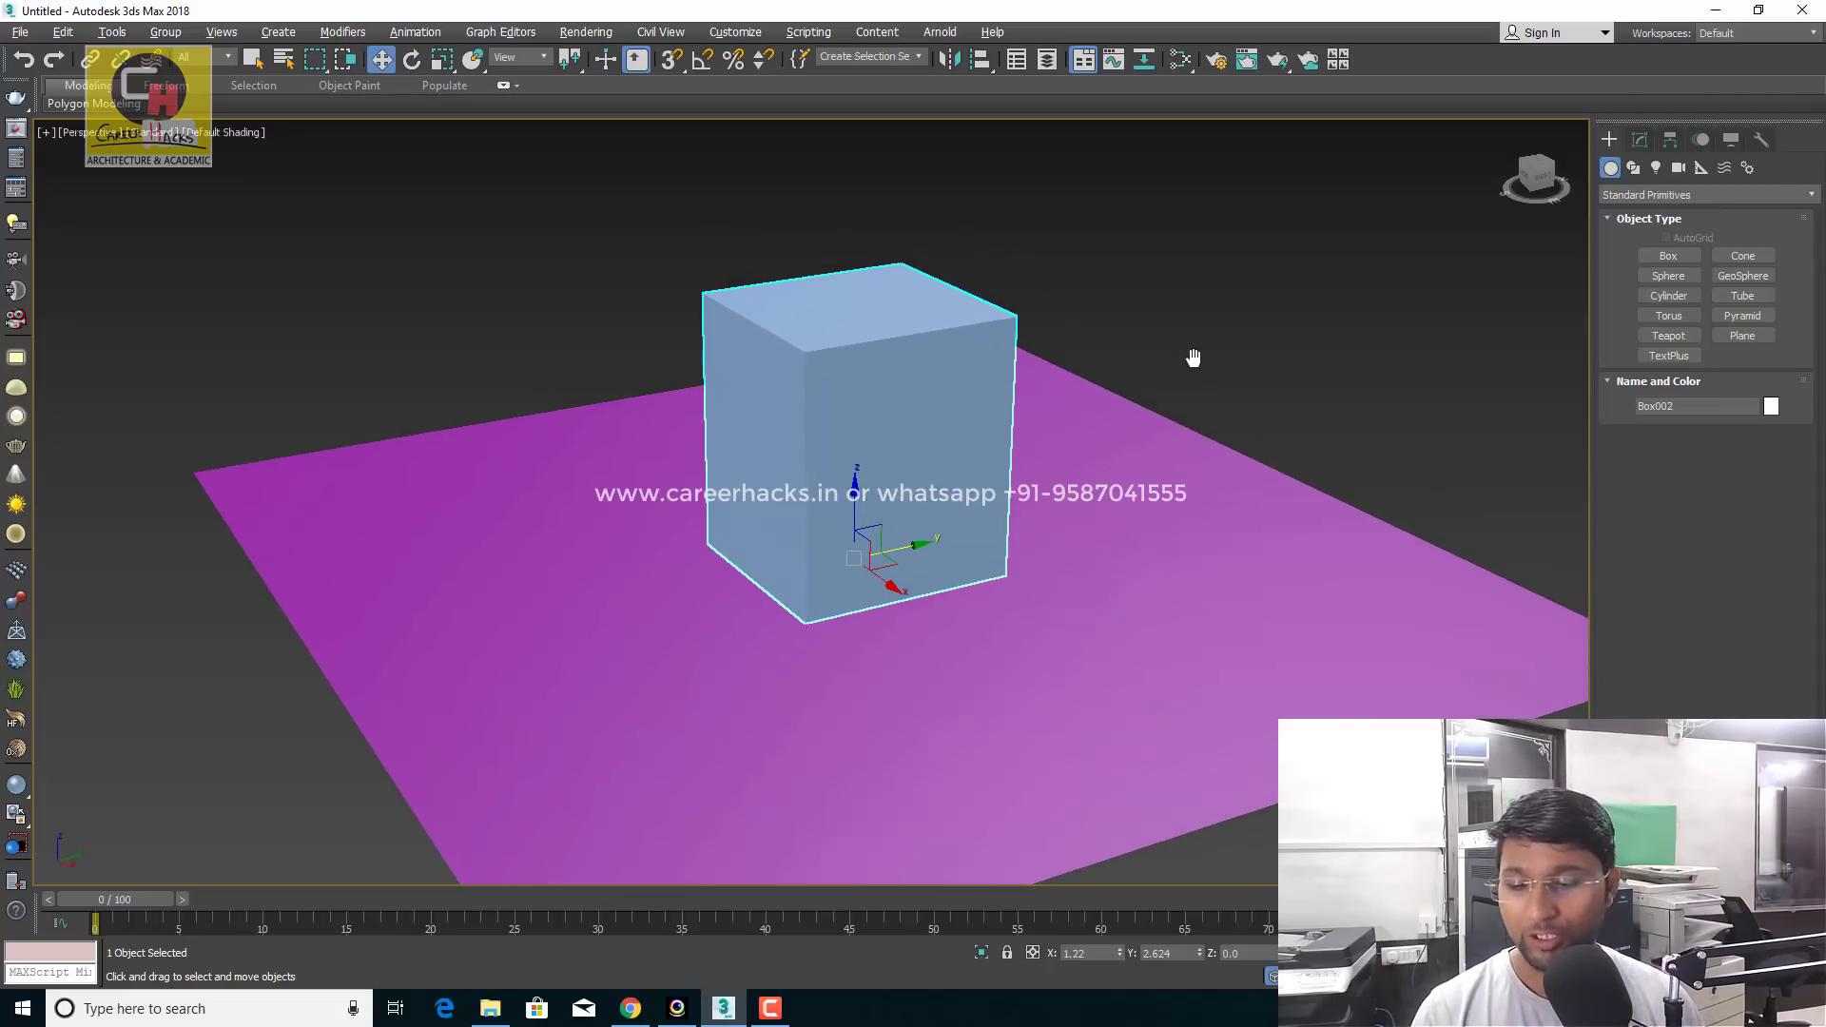
key(alt+x)
key(alt+x)
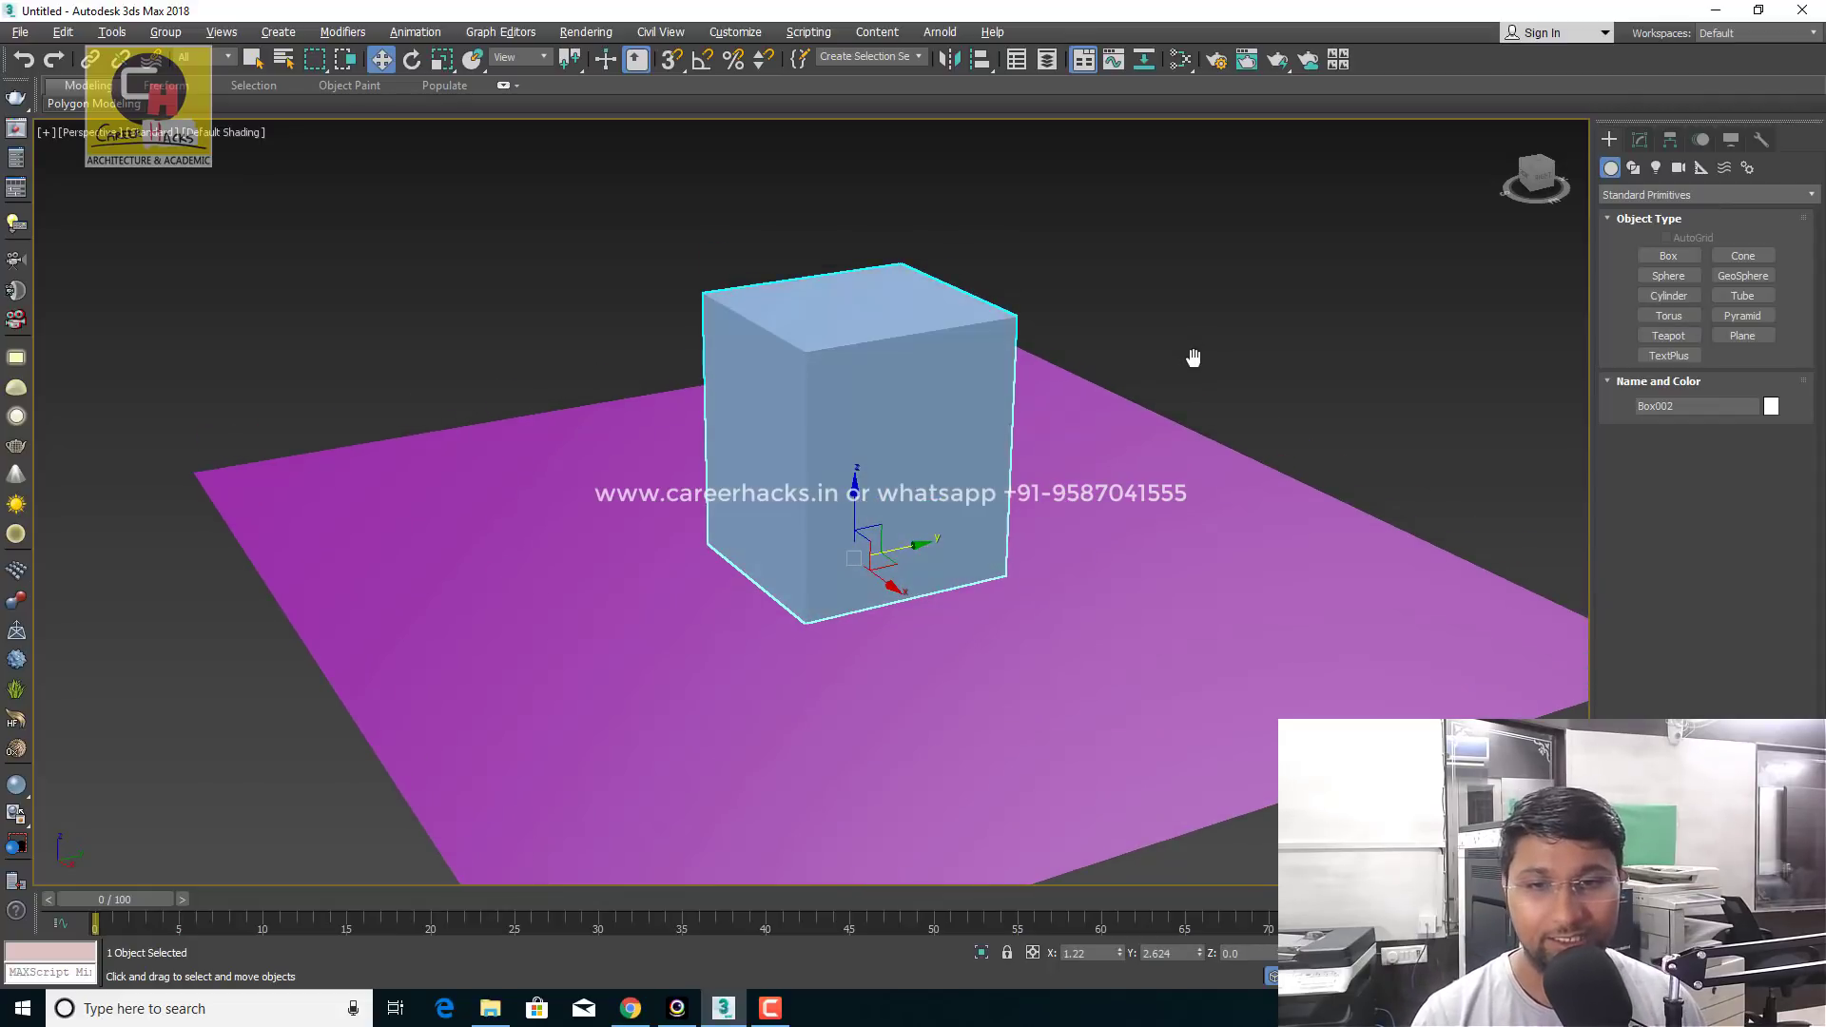
key(alt+x)
Create a thin box, Box003, to the left of the cube
right_click(1206, 498)
click(1228, 463)
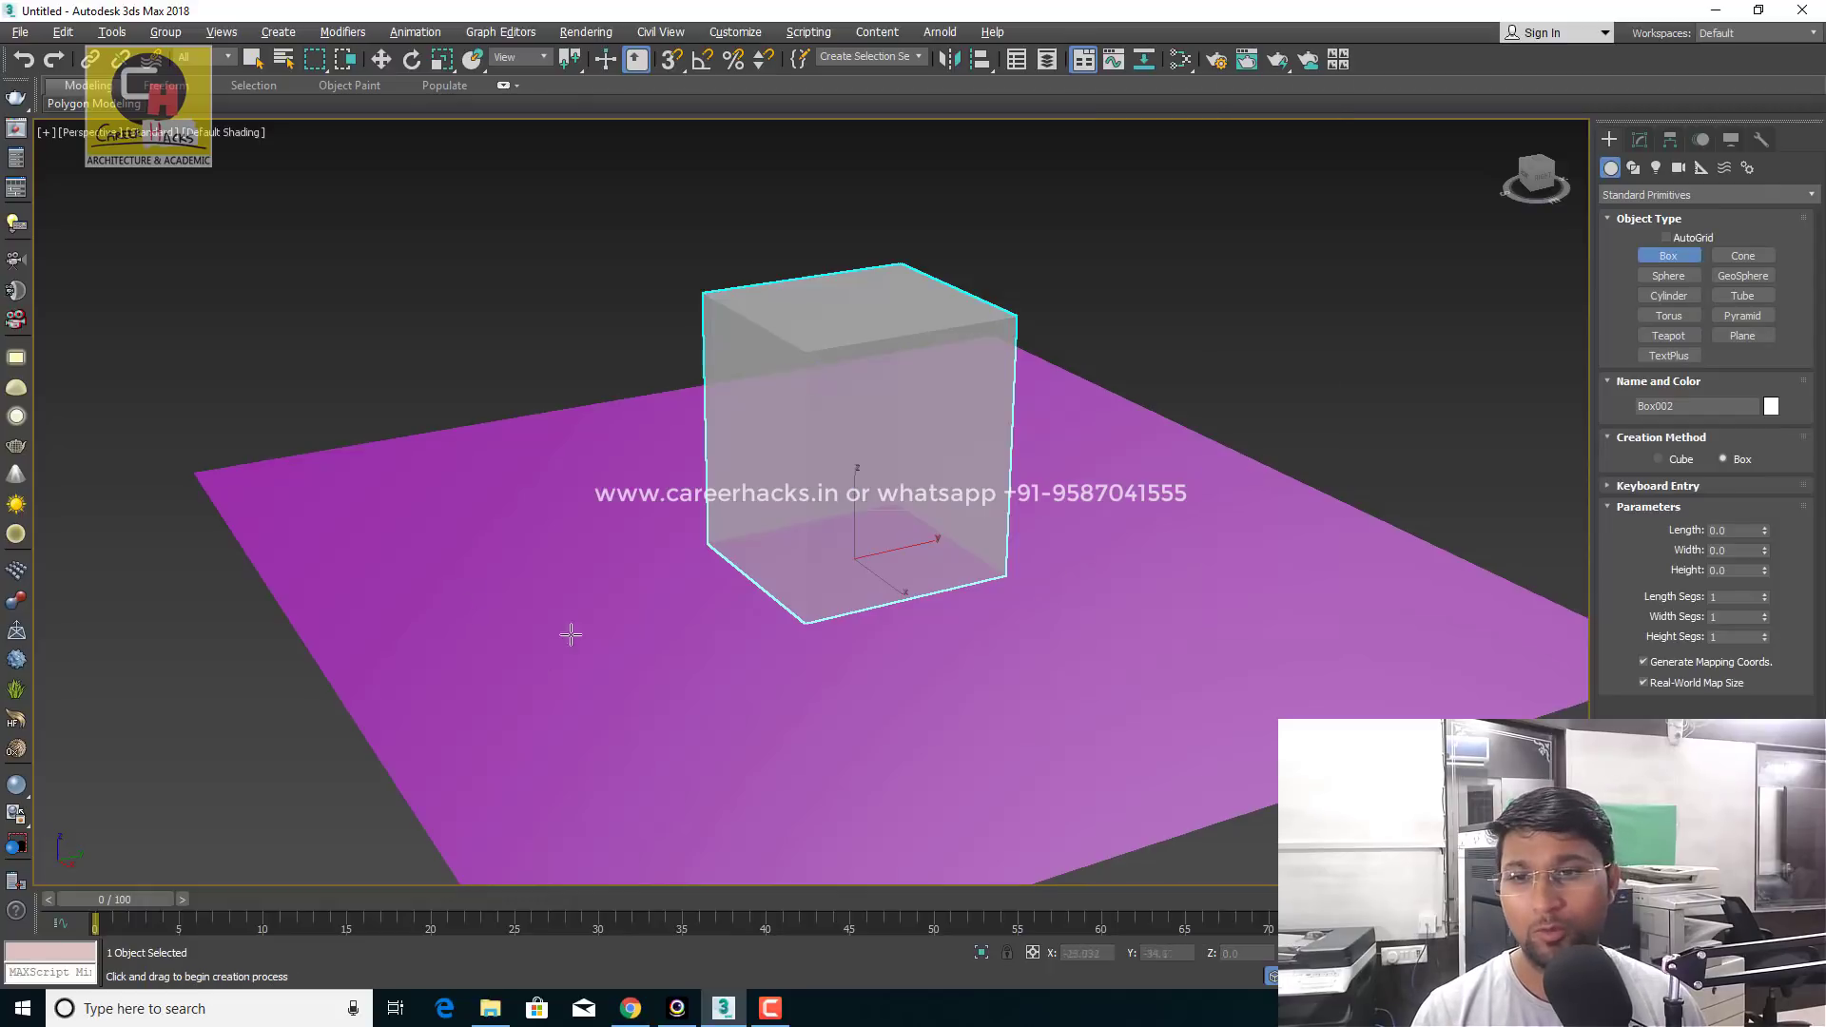
drag(494, 580, 613, 656)
click(627, 598)
key(w)
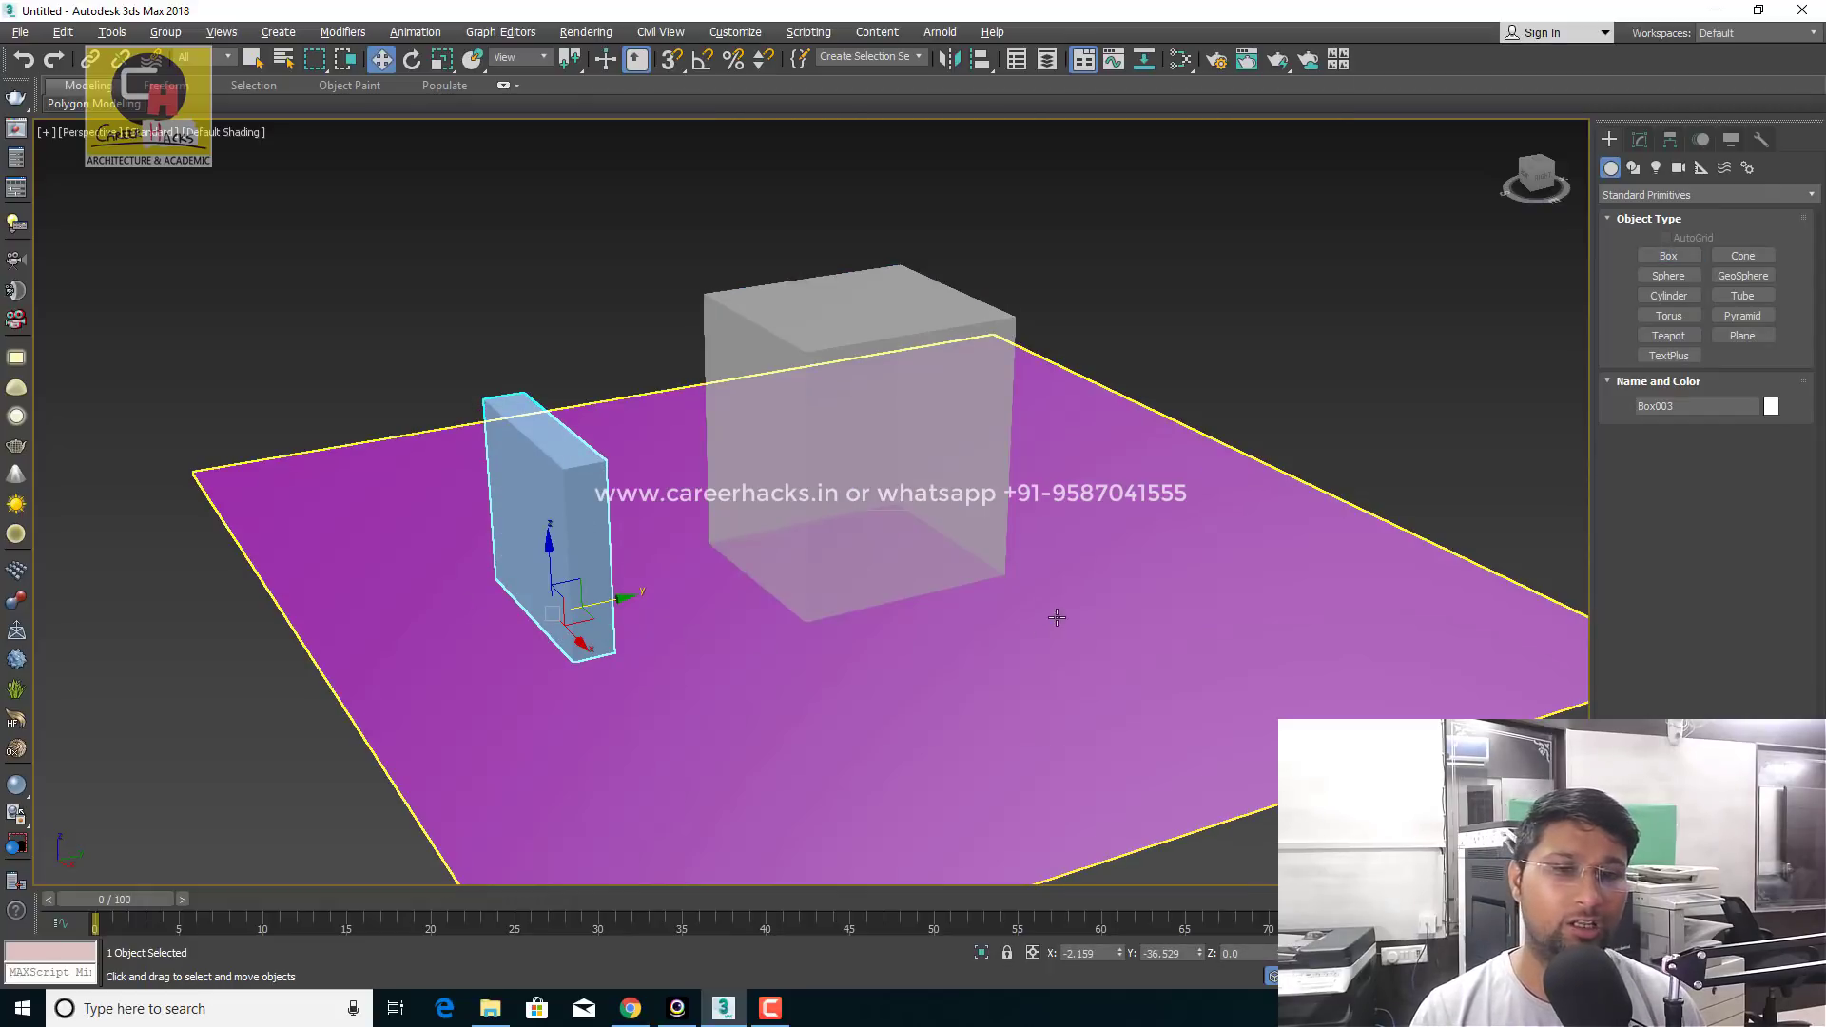
Create a large sphere, Sphere001, half-buried to the right of the cube
right_click(1053, 611)
click(1075, 576)
right_click(1104, 580)
click(1126, 562)
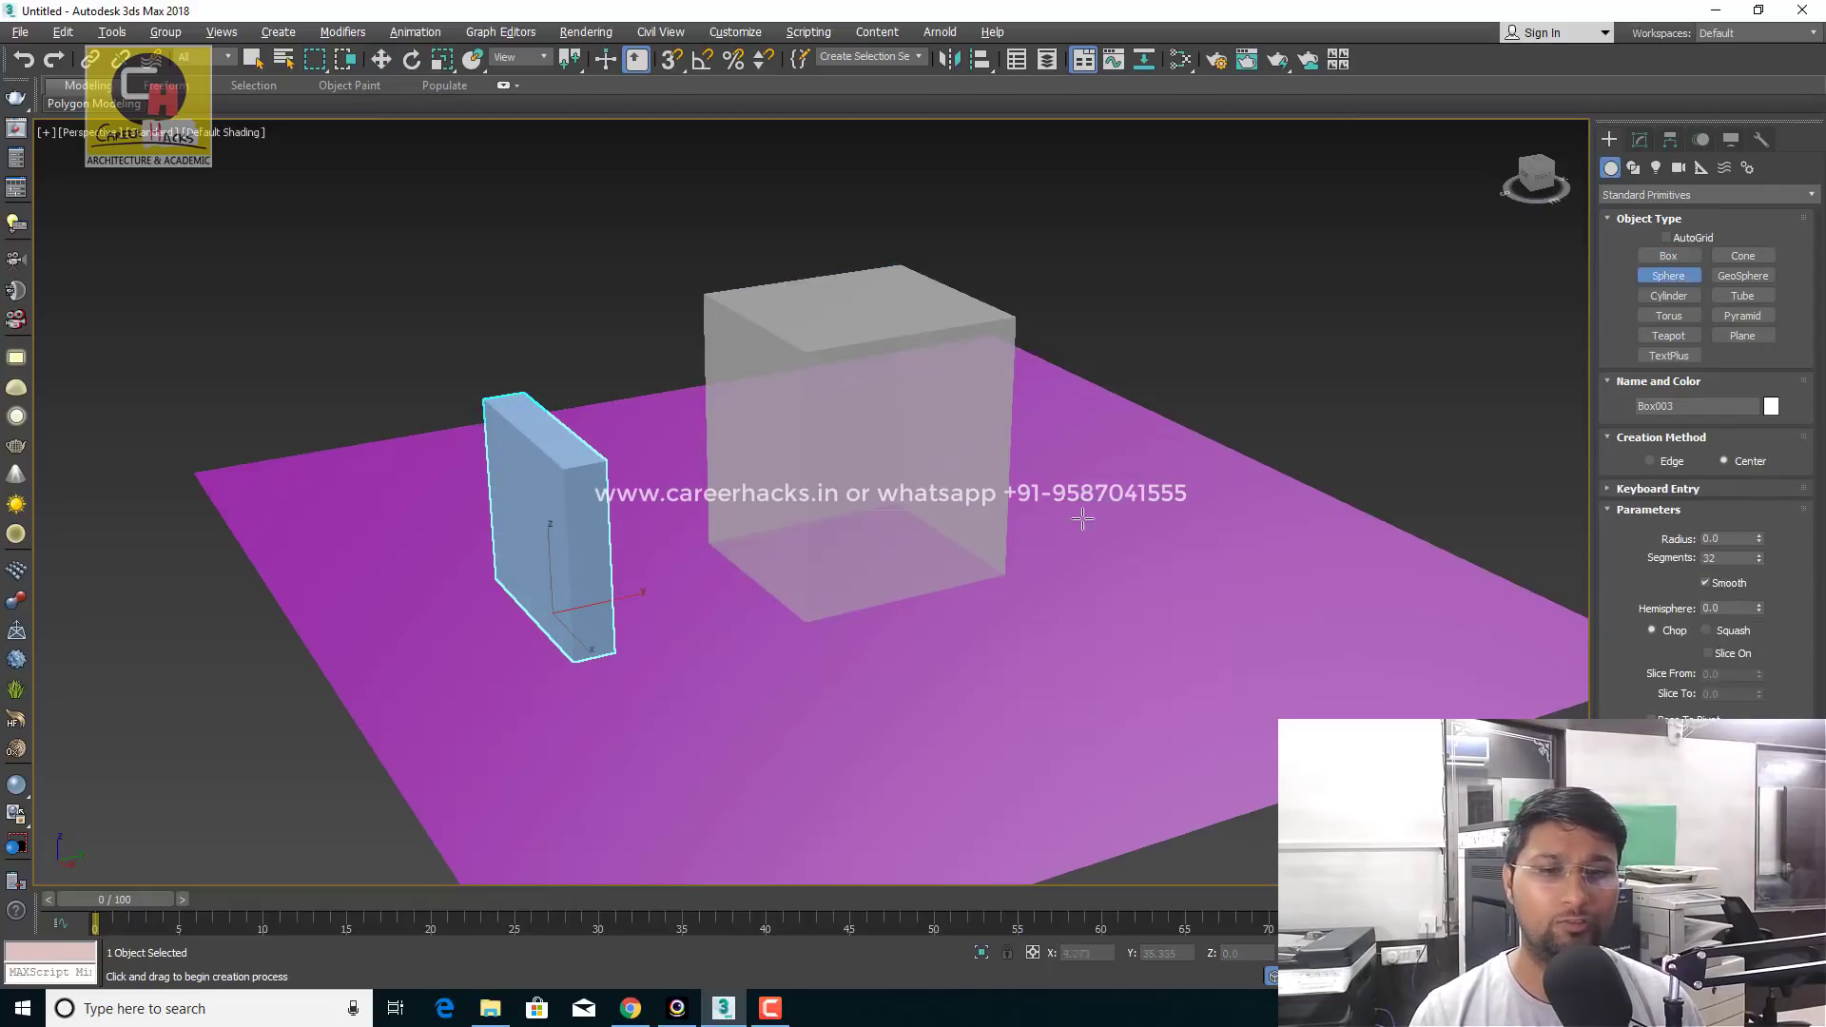
drag(1083, 514, 1138, 664)
key(w)
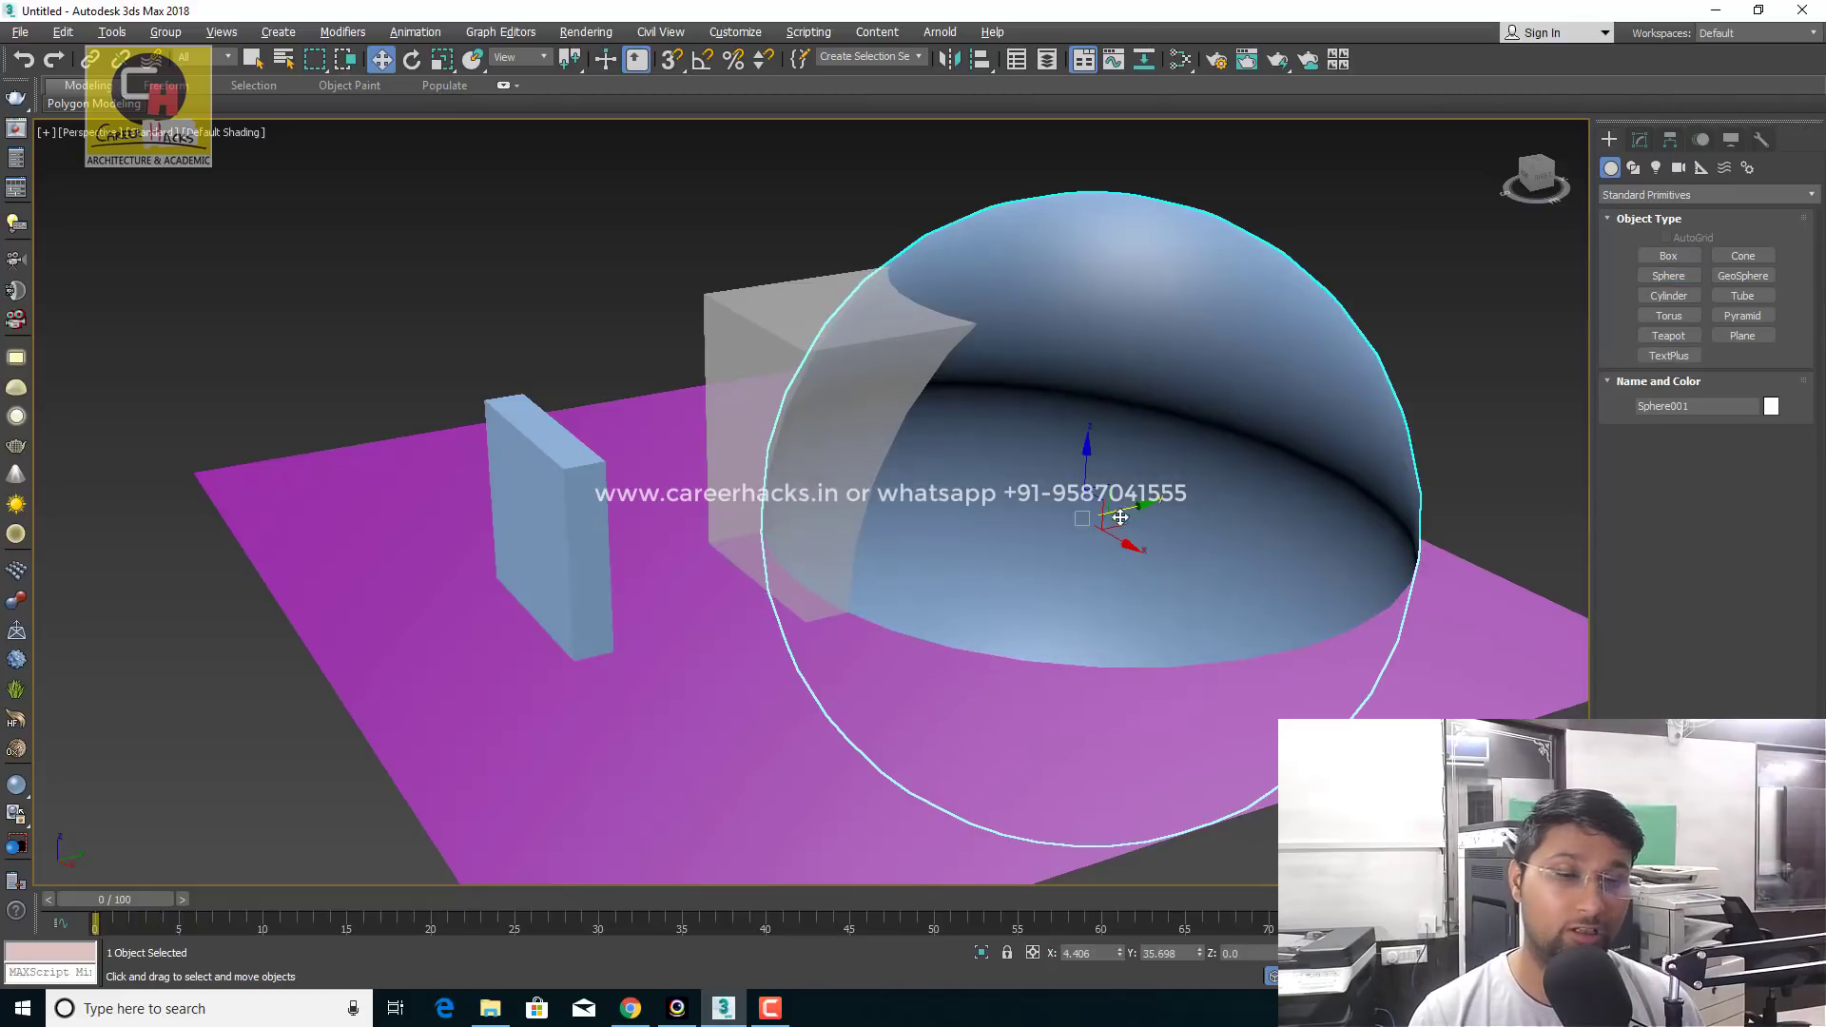
alt+middle_drag(1138, 661, 1031, 420)
Set the sphere's display to By Object with See-Through, then select all four objects
right_click(1032, 419)
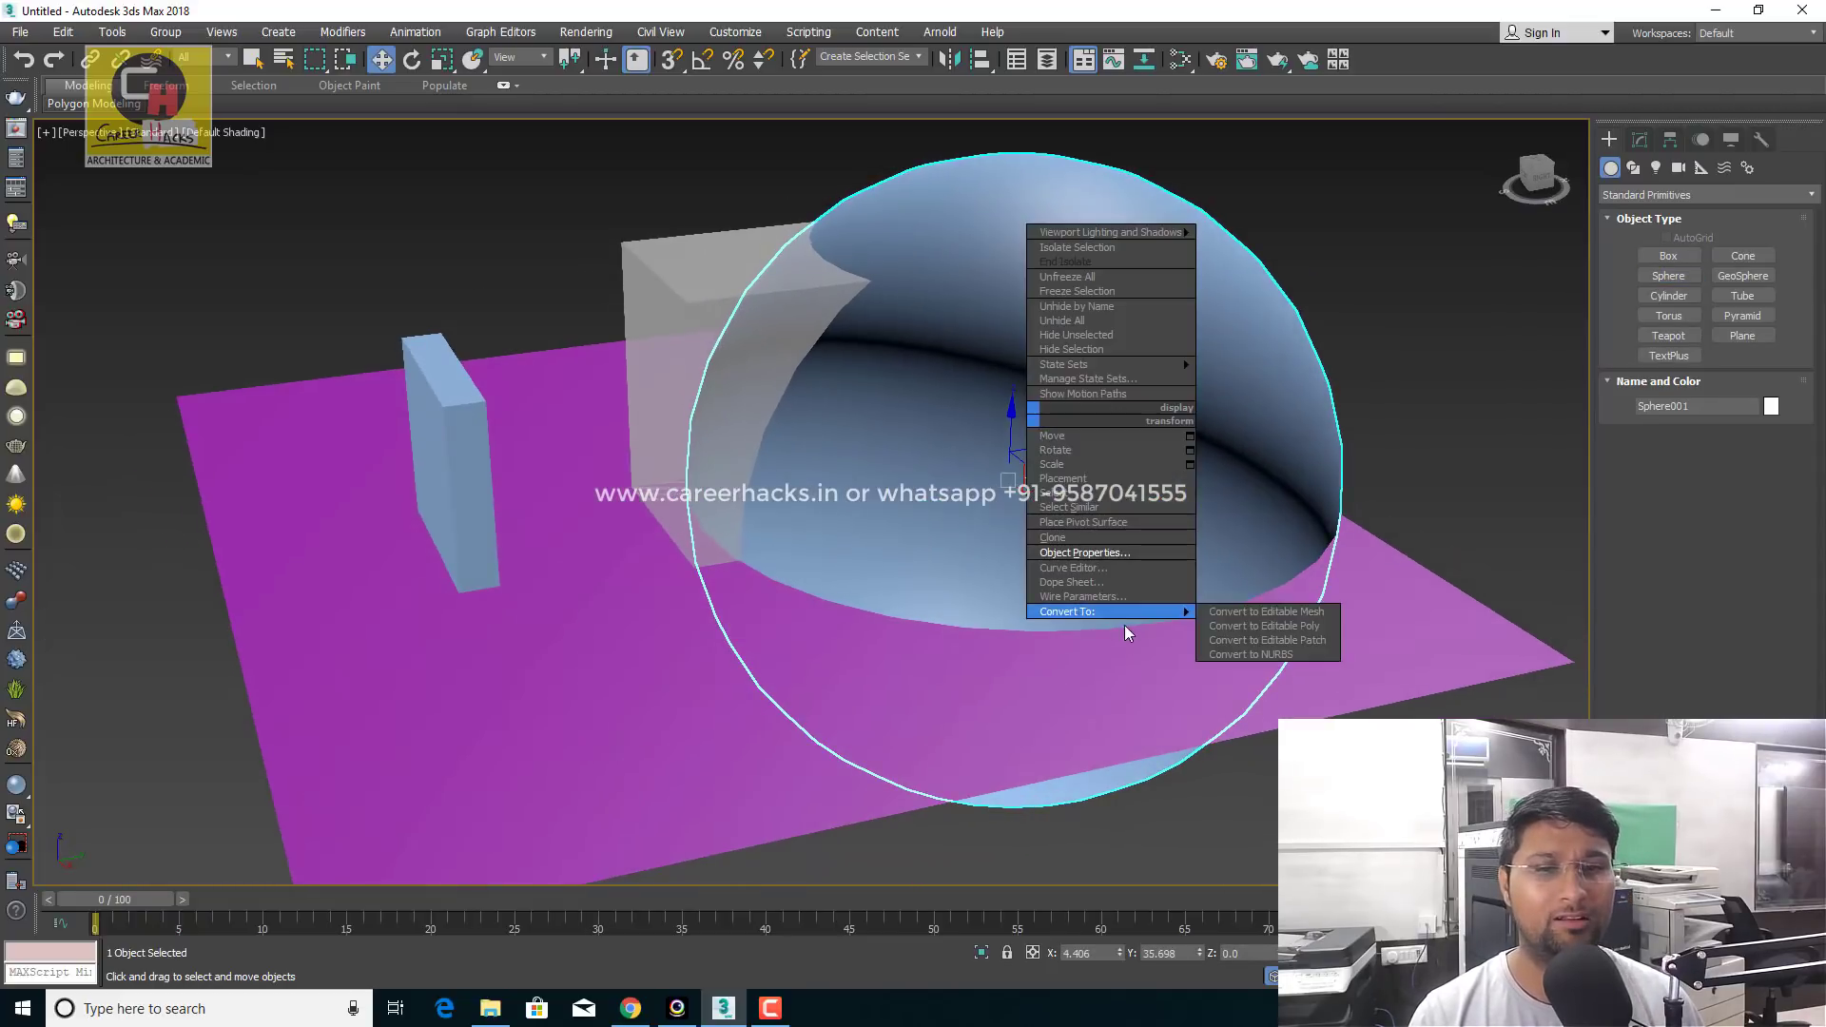
click(1125, 556)
click(460, 498)
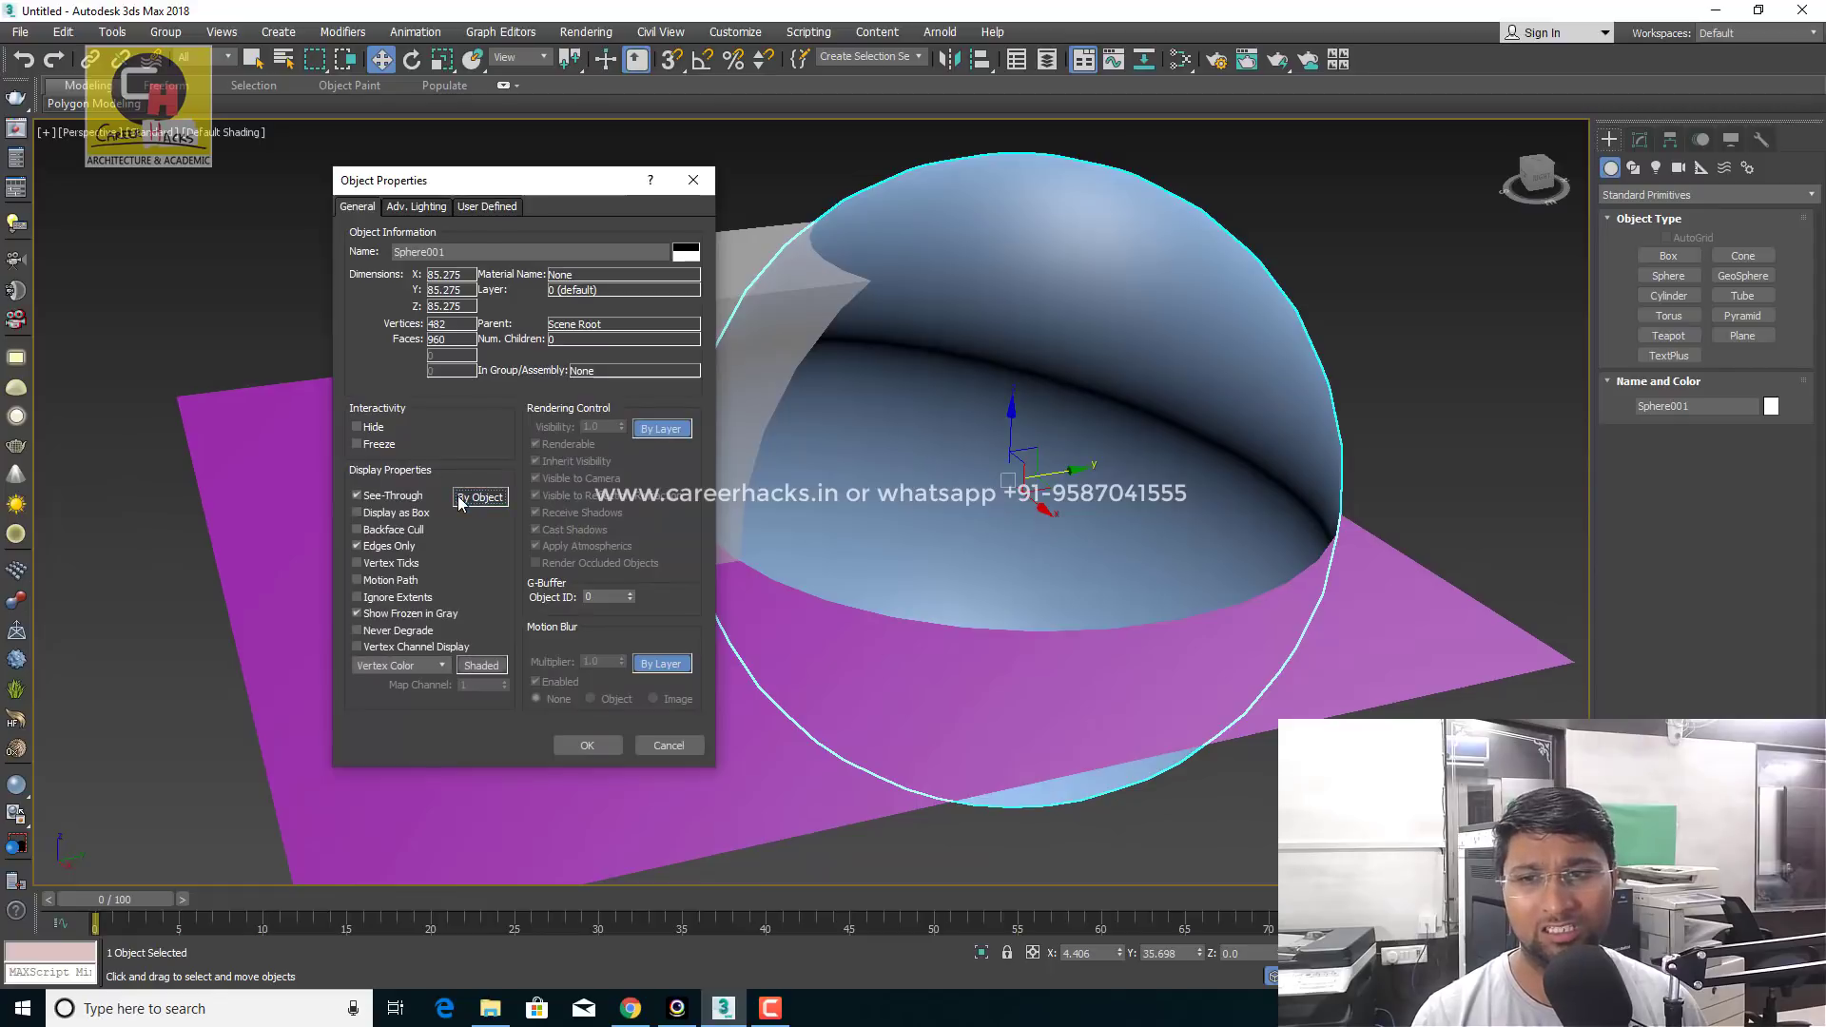
click(591, 743)
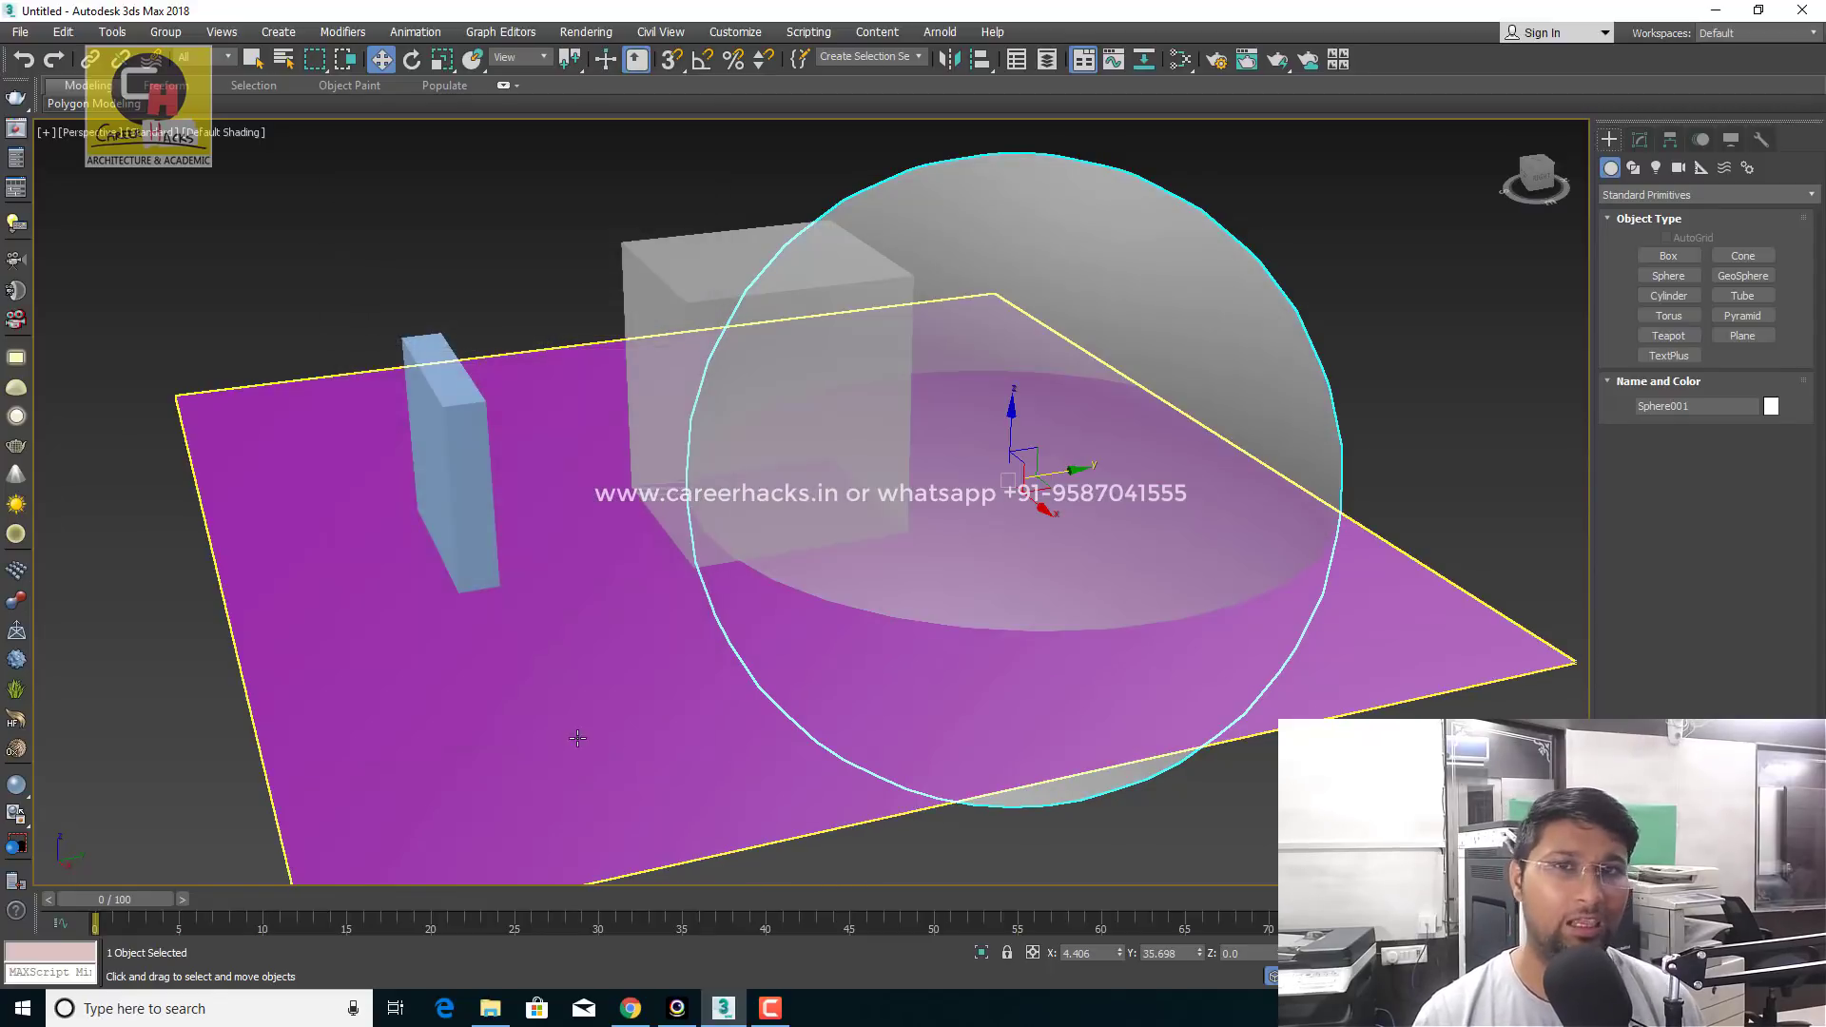
click(1393, 207)
drag(1393, 207, 90, 785)
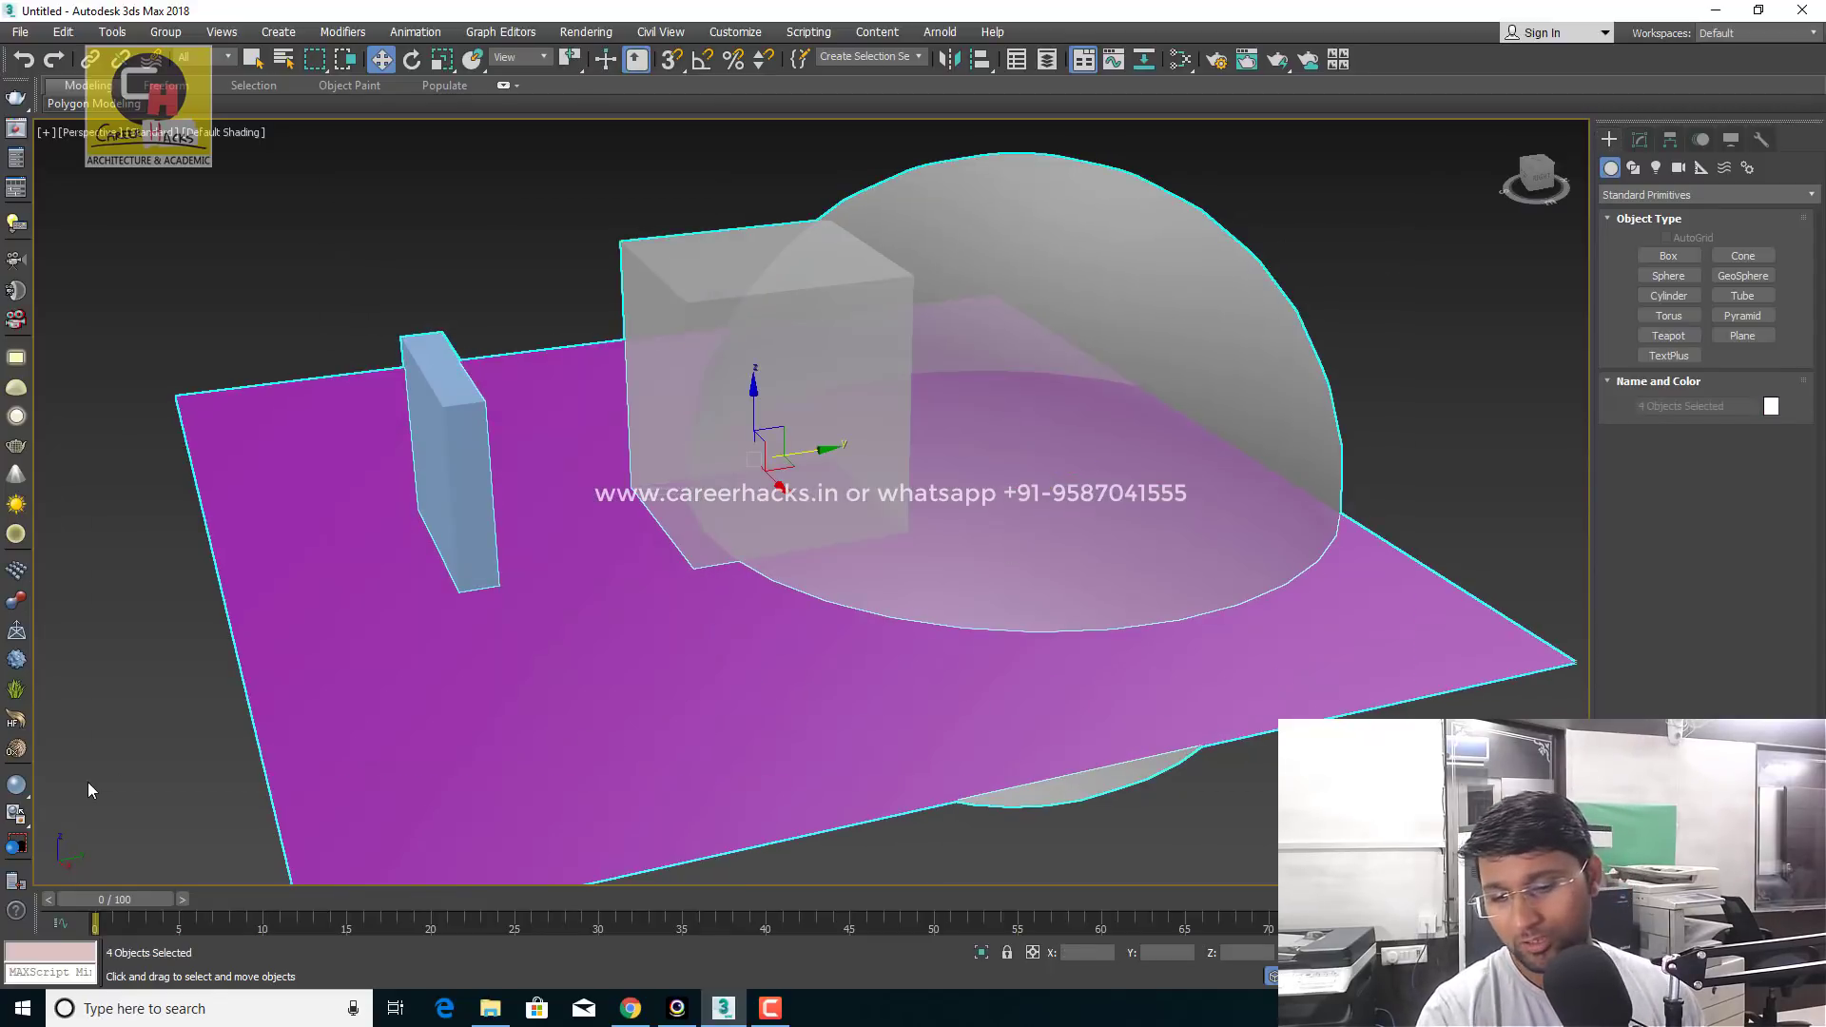
Delete all four objects and reposition the view on the empty grid
key(Delete)
key(z)
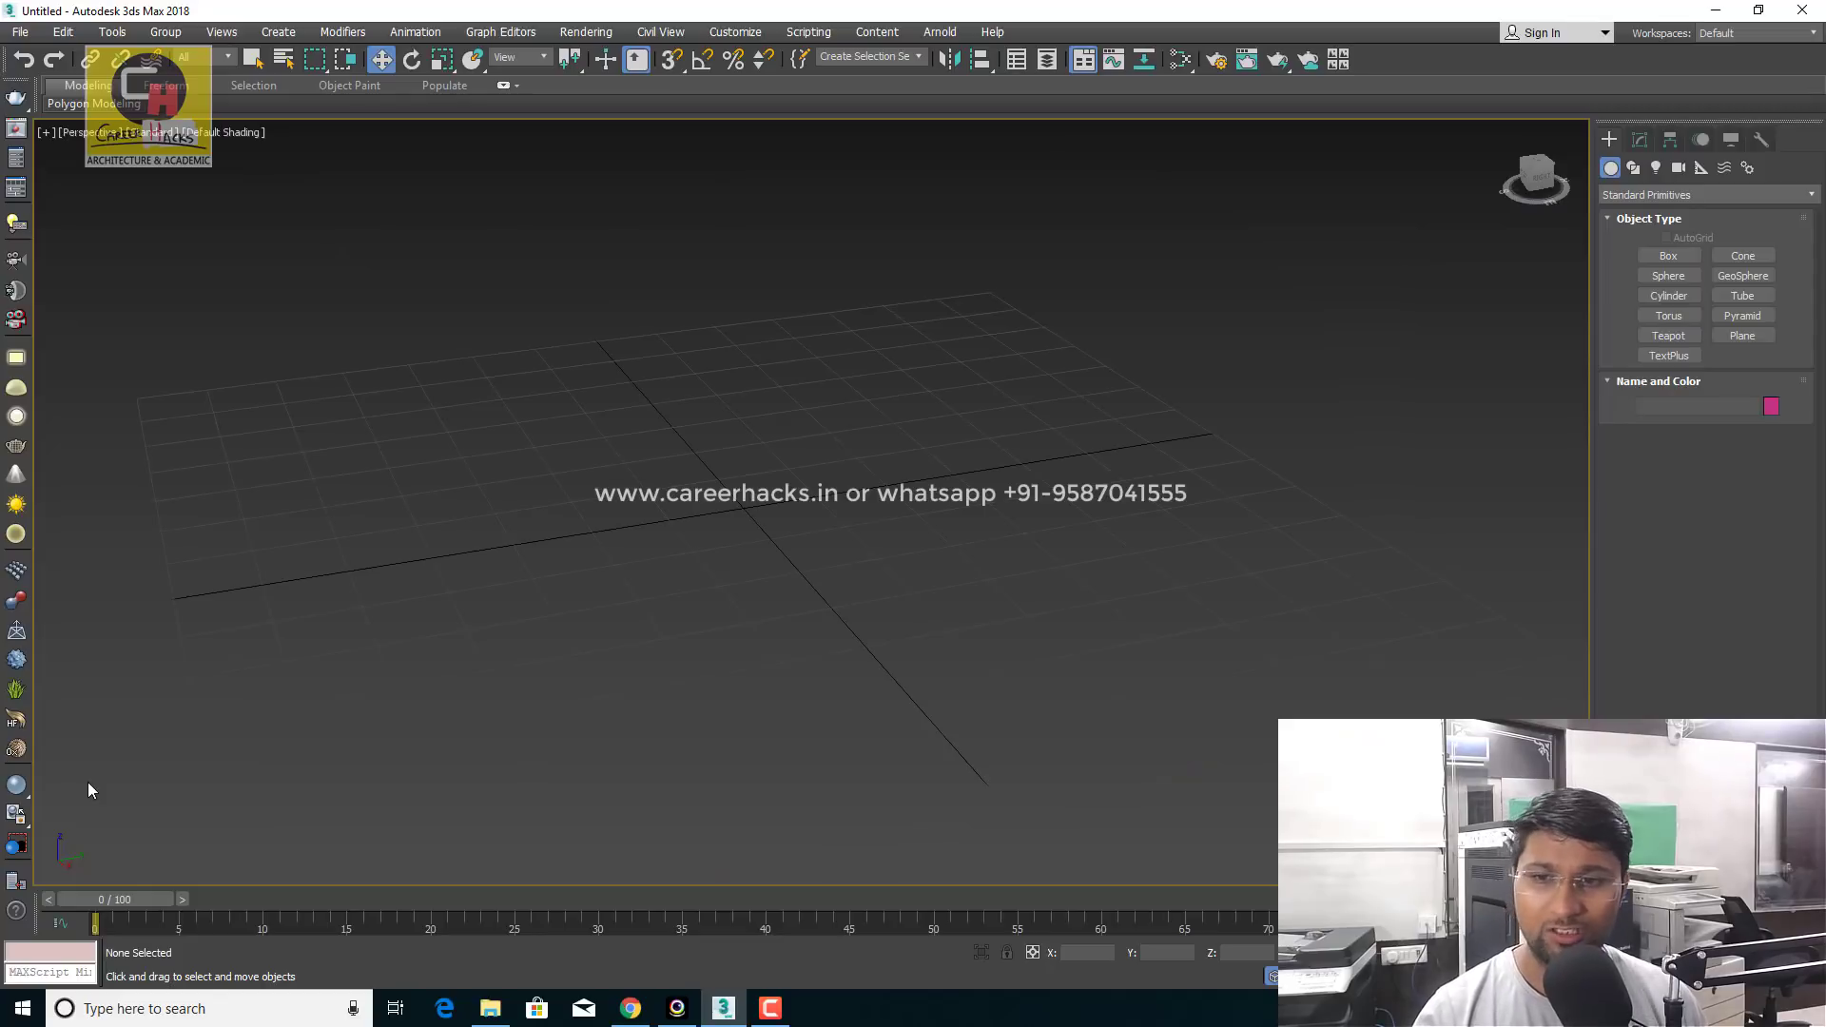
key(ctrl+r)
key(Escape)
scroll(745, 579, down, 2)
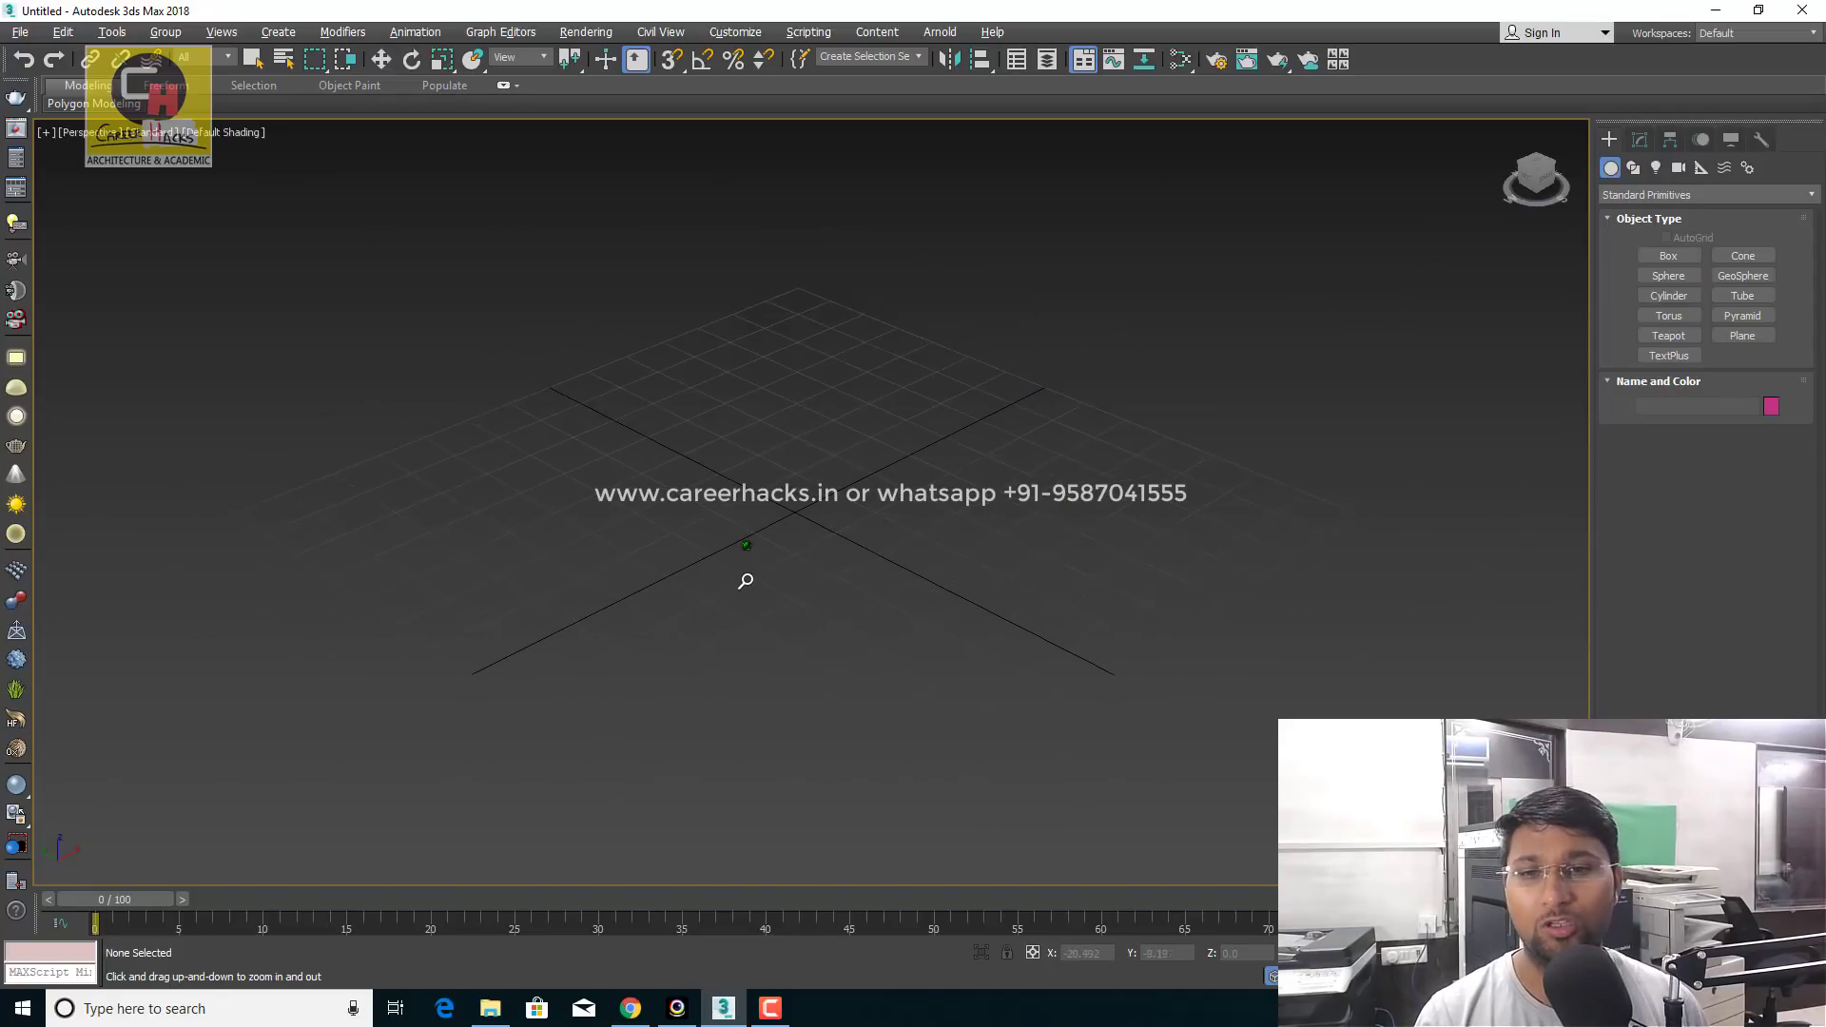
scroll(746, 596, down, 2)
key(w)
middle_drag(776, 620, 788, 579)
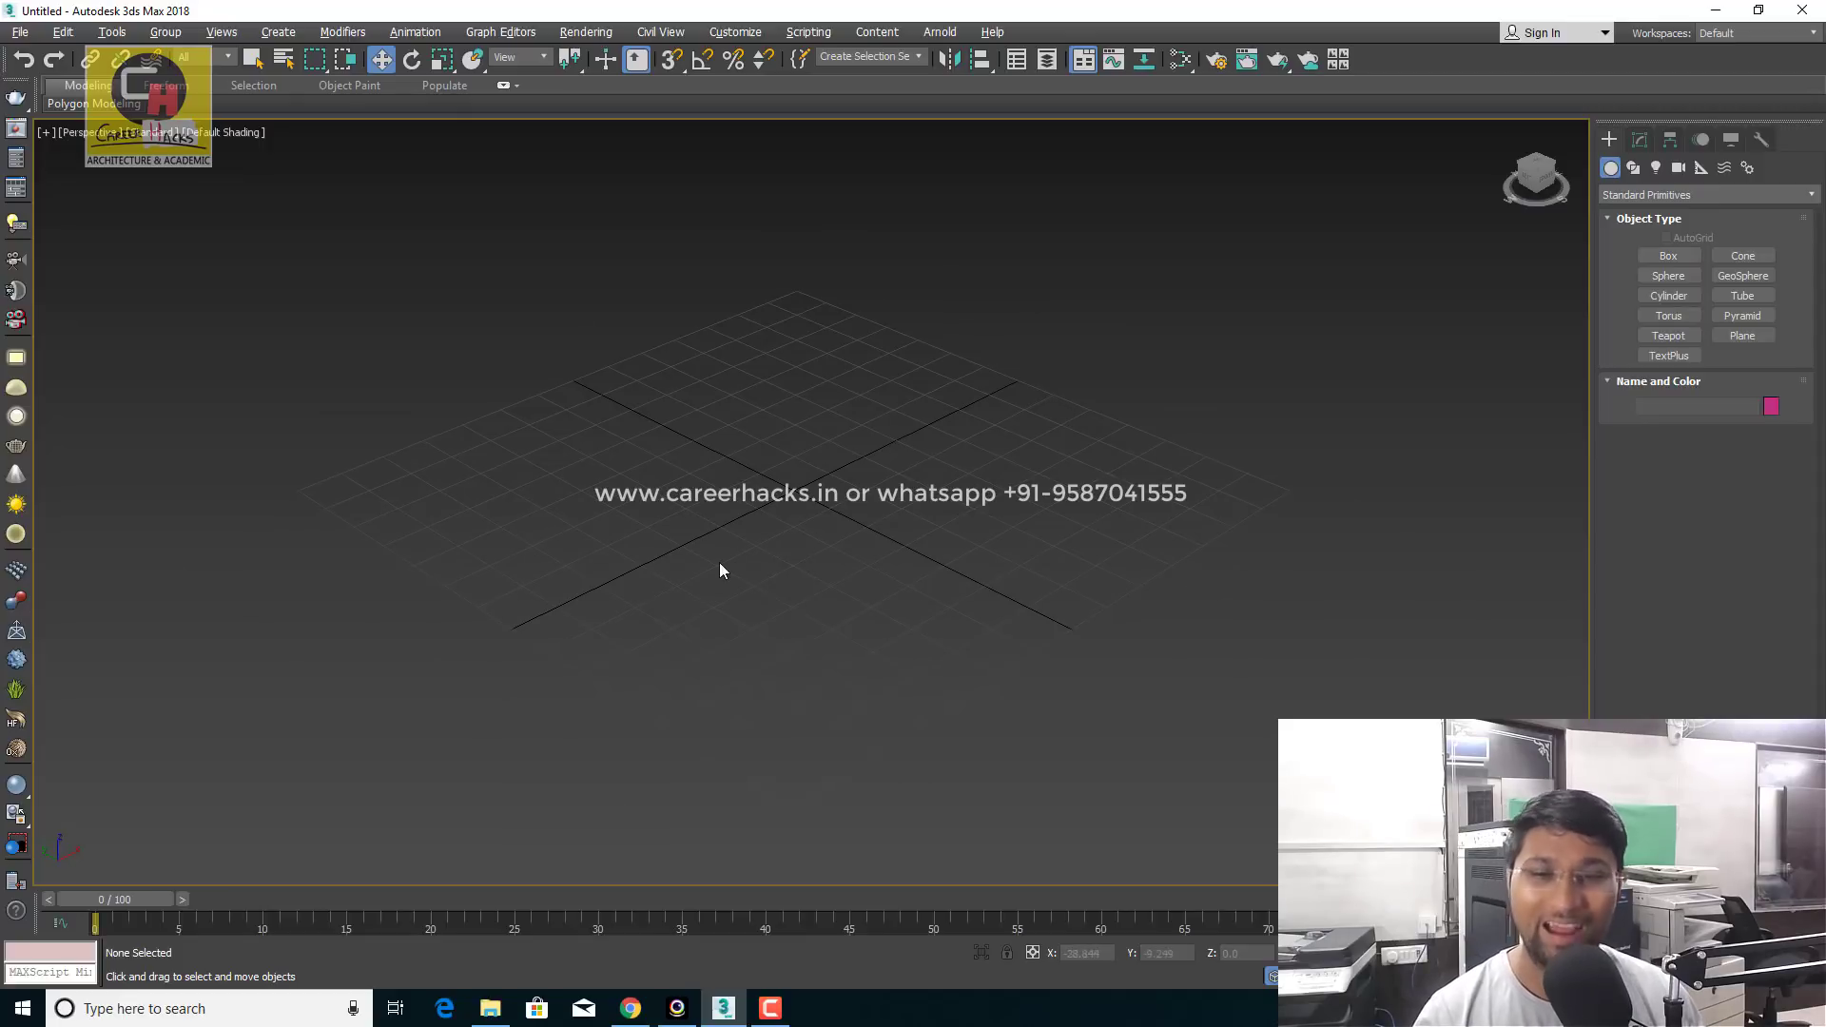
Create a test box, set its display properties to By Object, then delete it
right_click(884, 557)
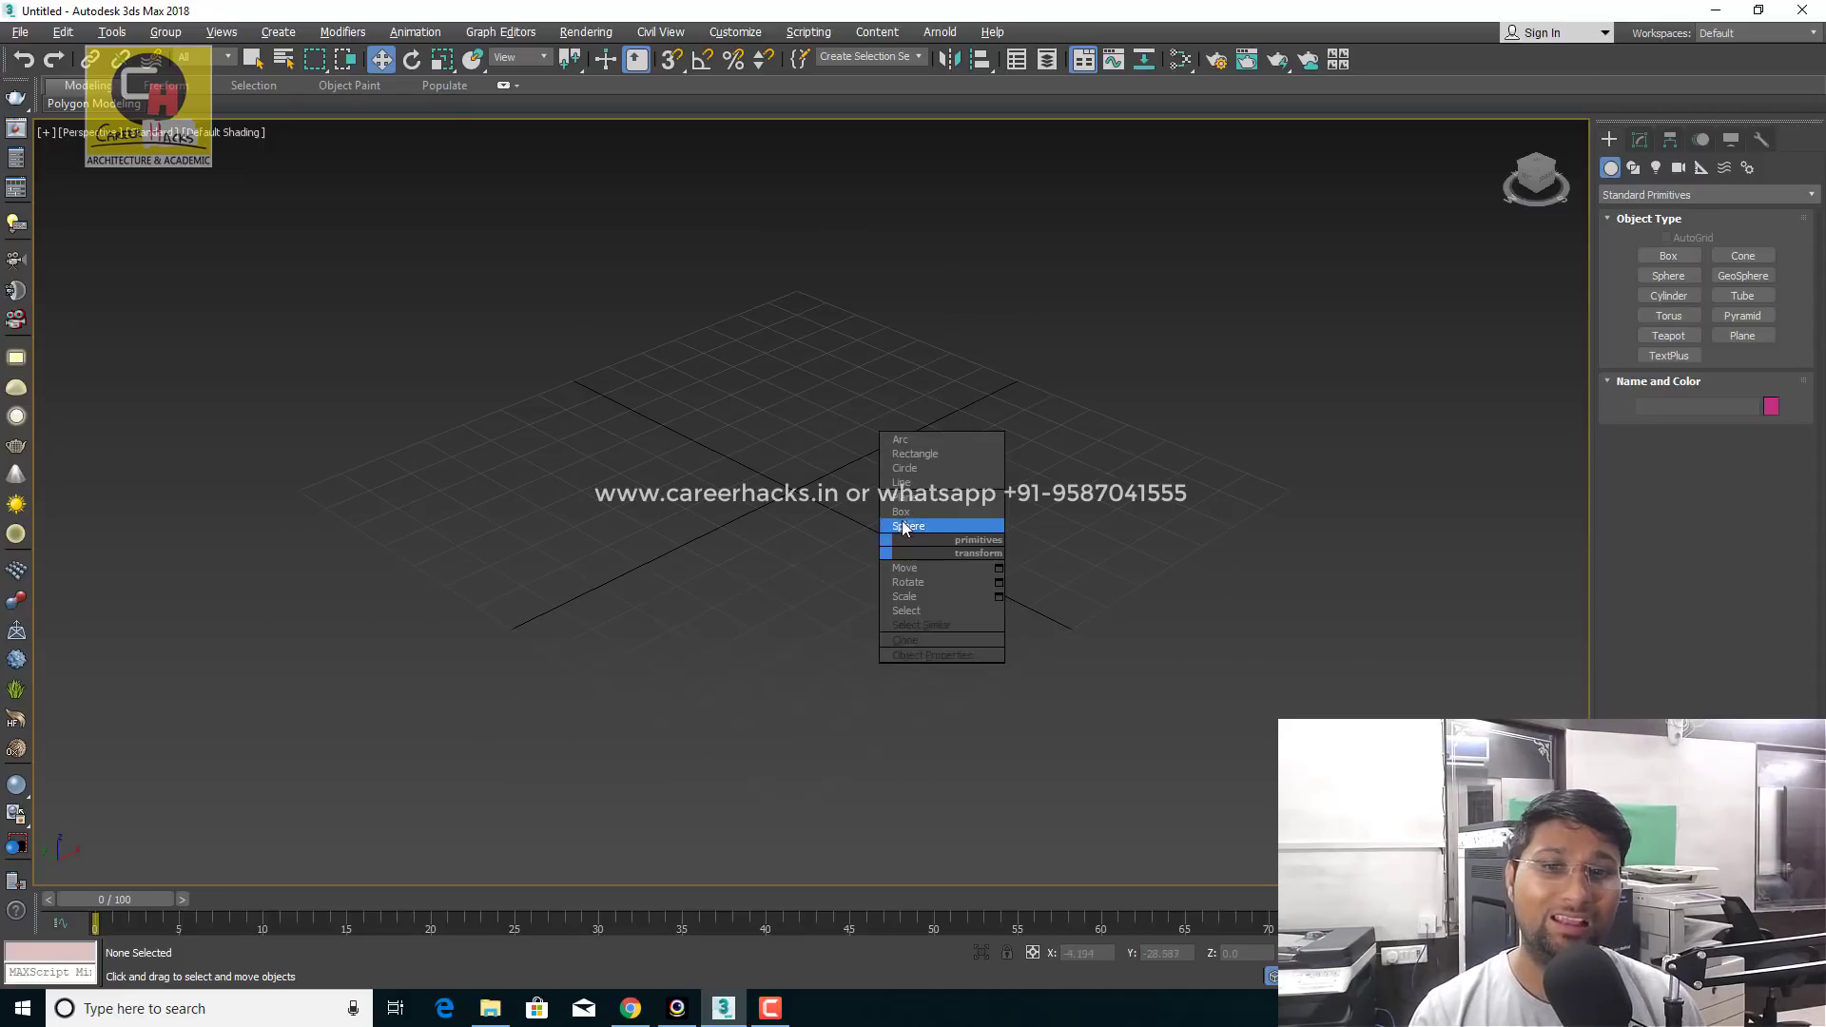
click(908, 514)
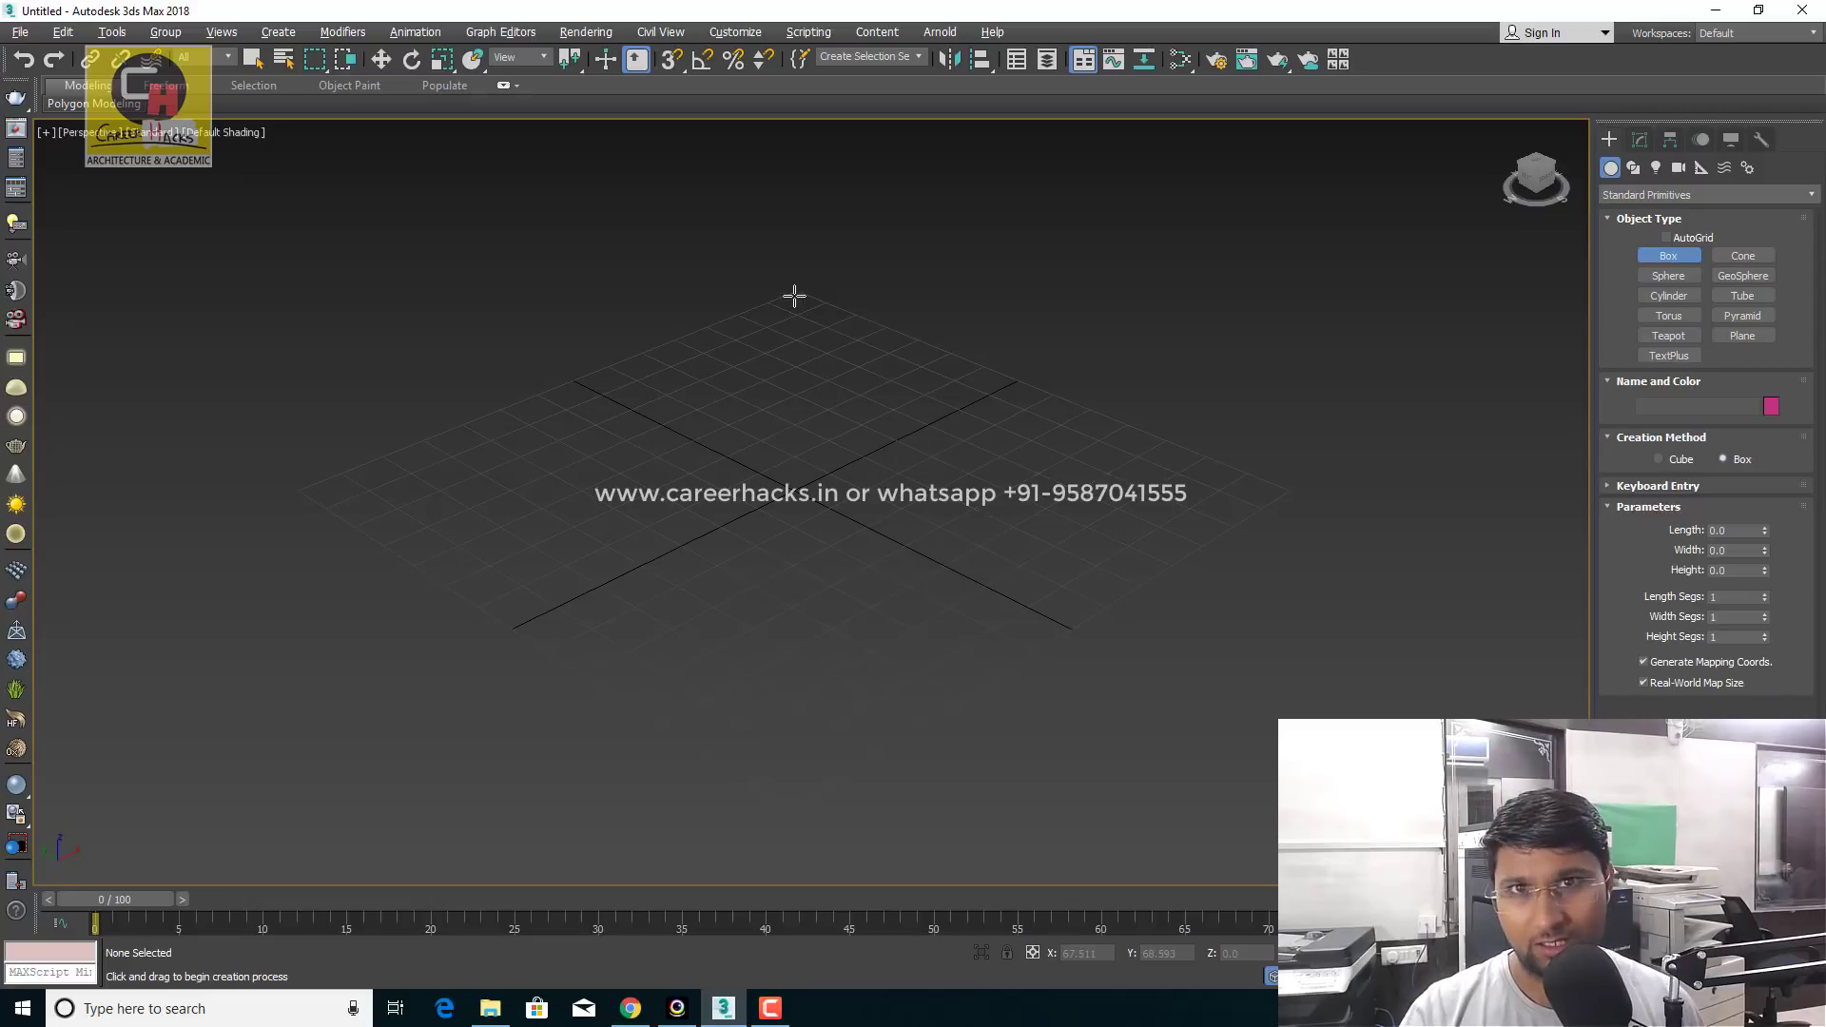
drag(794, 296, 888, 636)
click(876, 305)
right_click(873, 392)
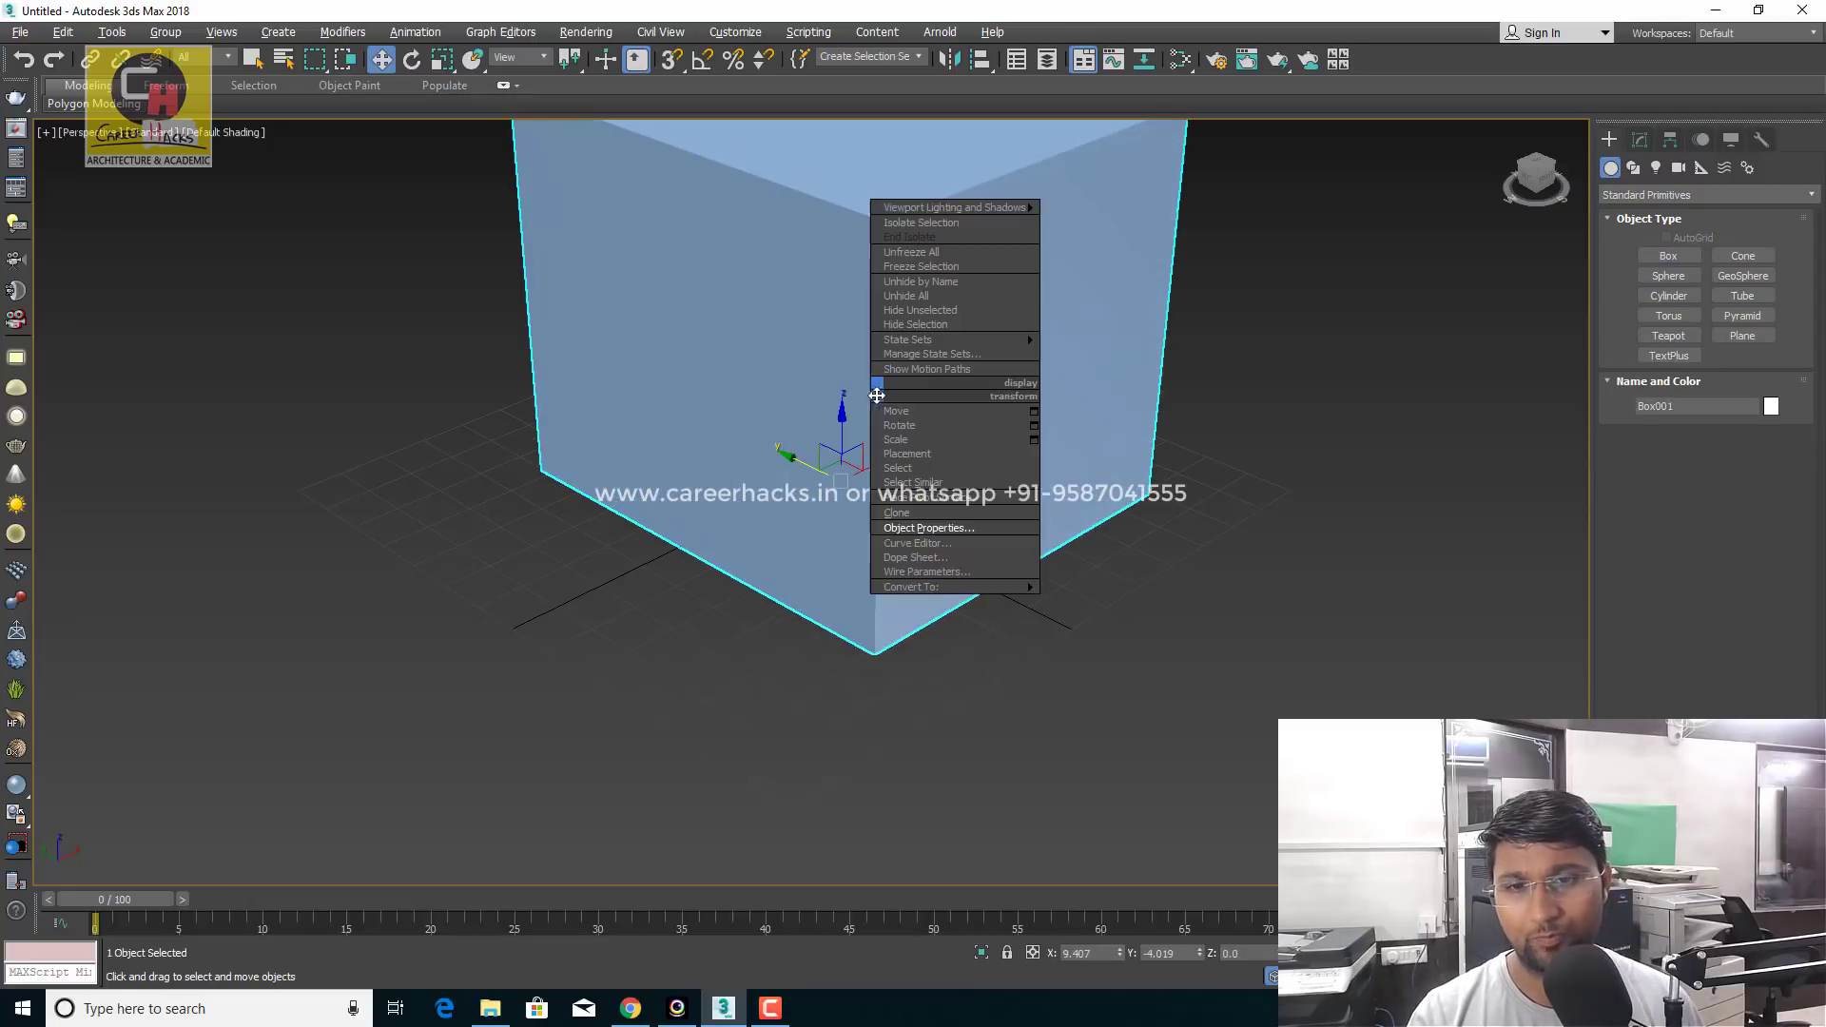
click(940, 529)
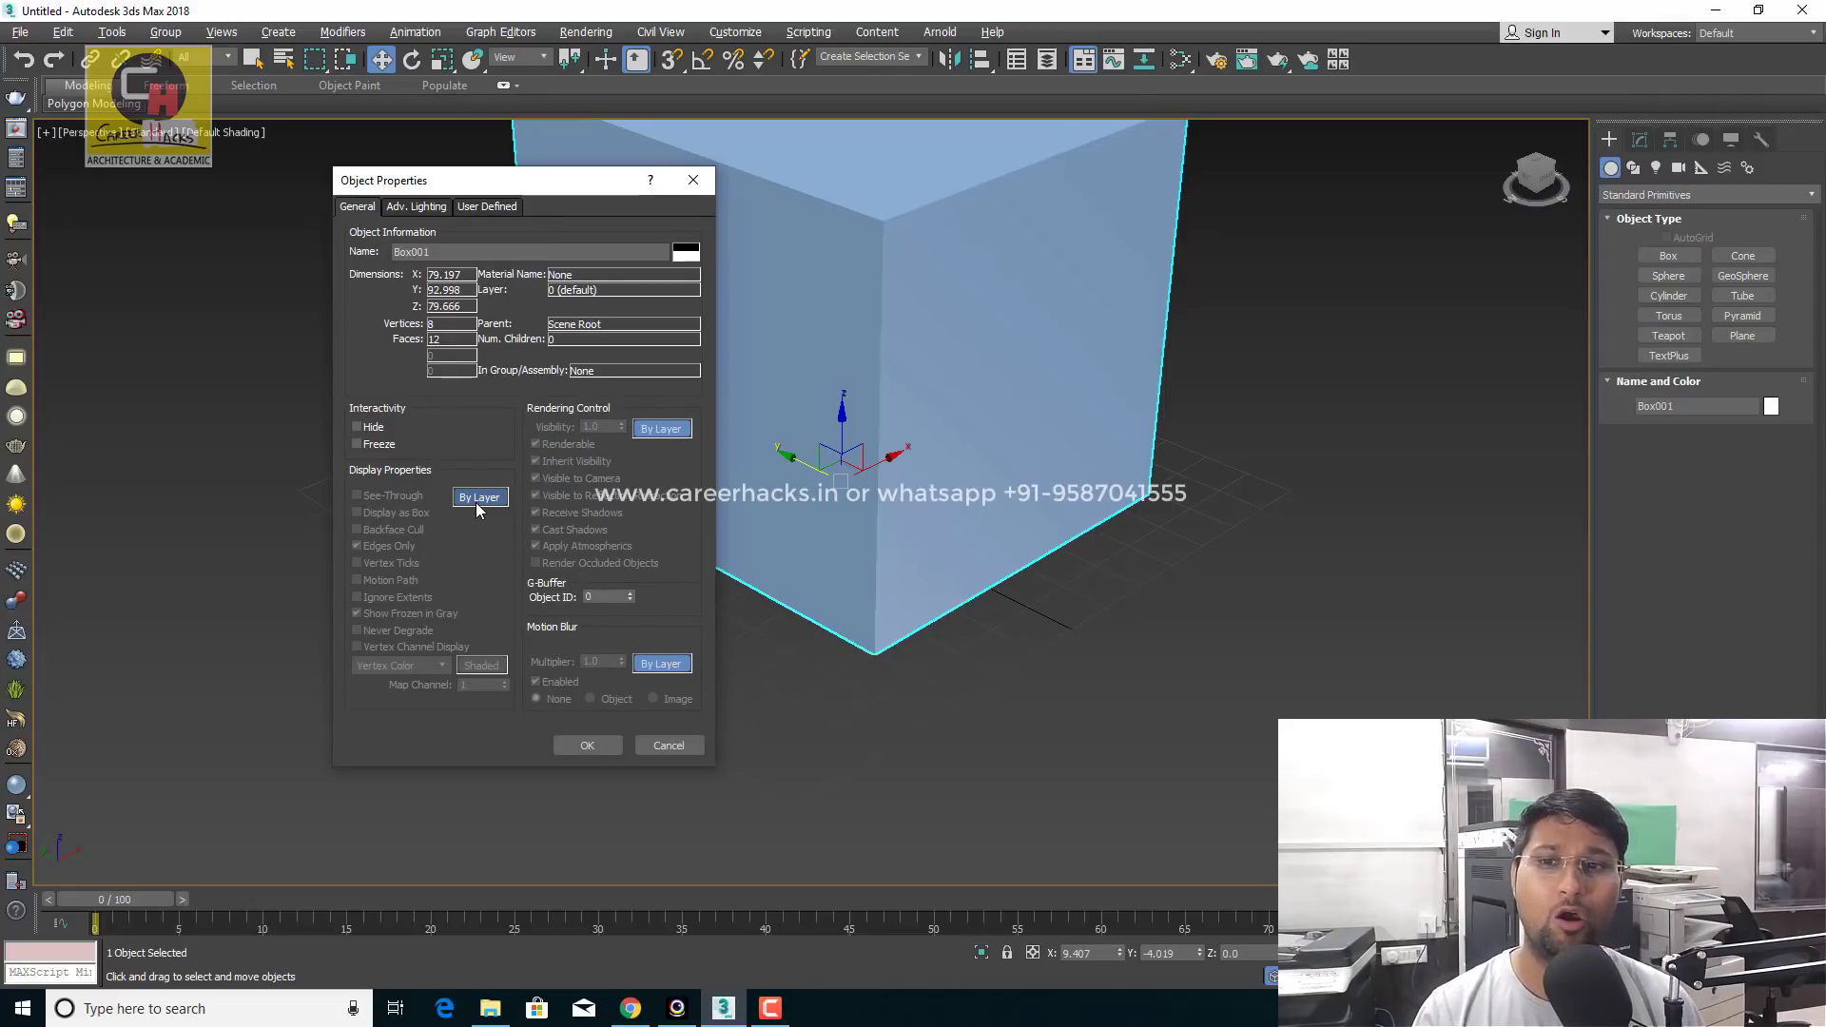
click(480, 498)
click(676, 750)
scroll(848, 718, down, 3)
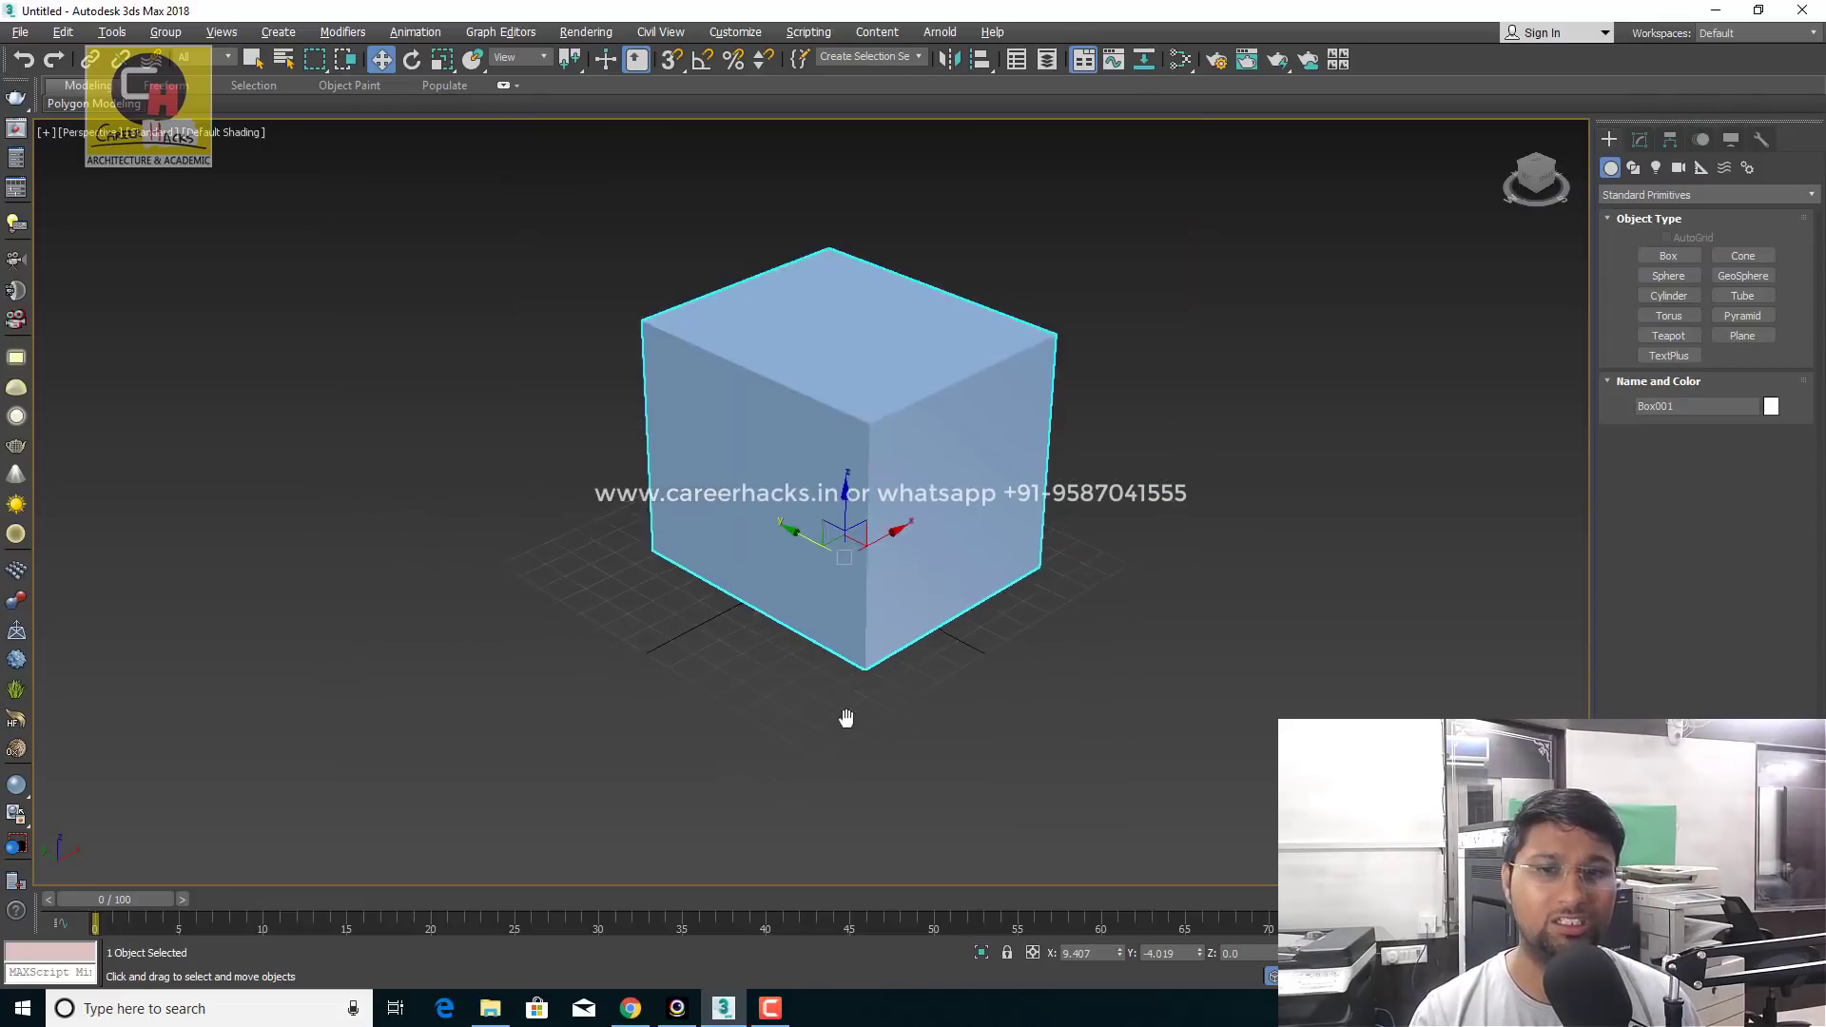
key(Delete)
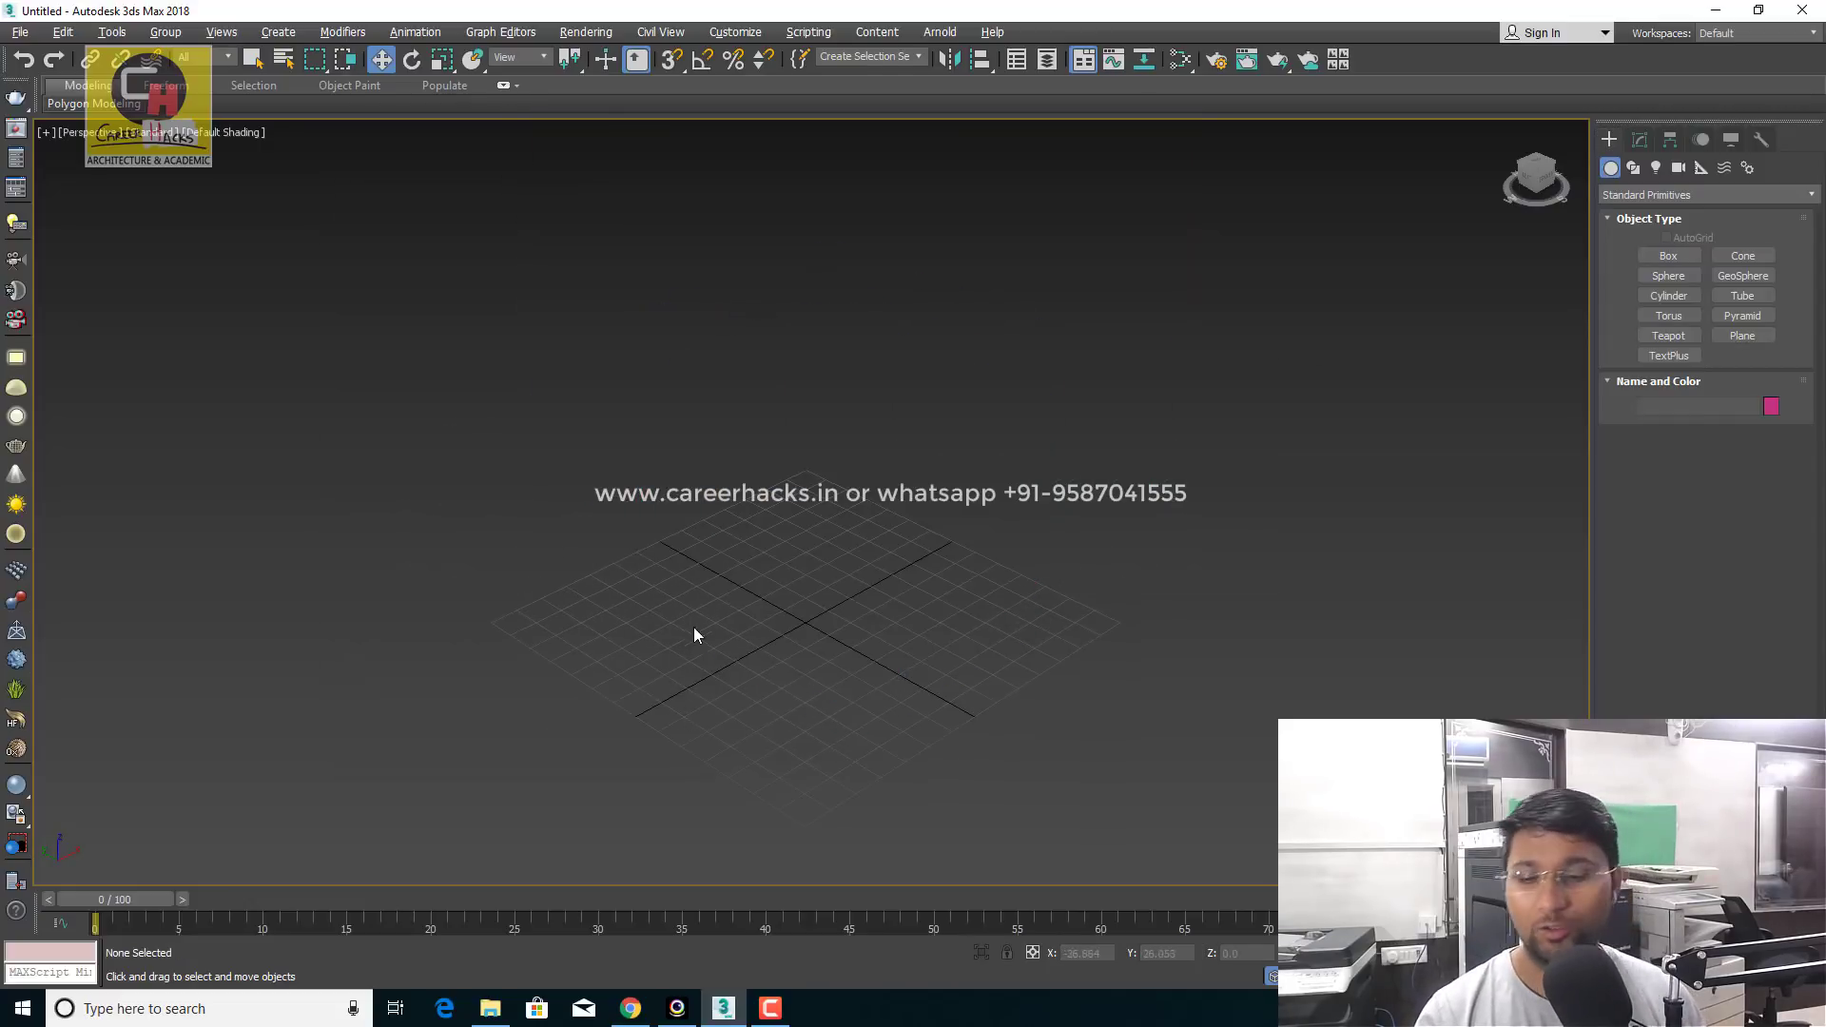
Turn off 'Default to By Layer for New Nodes' in the General preferences and confirm
key(z)
click(735, 32)
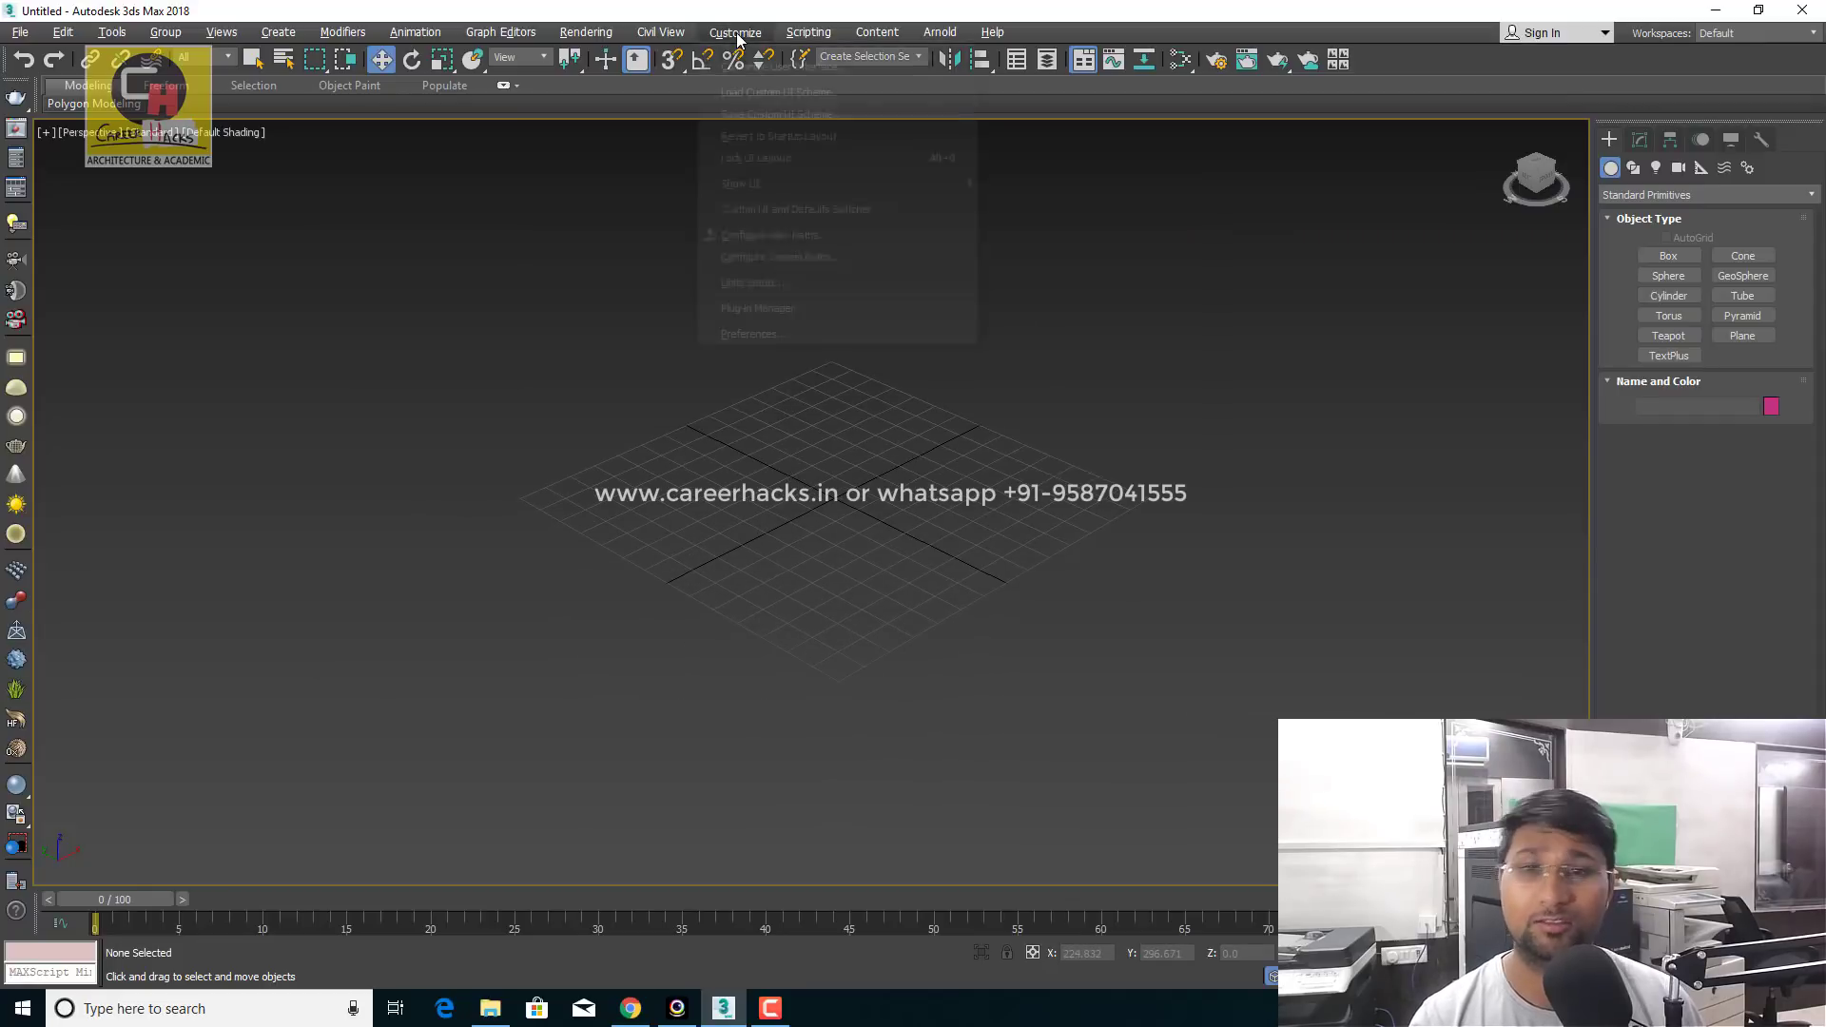
click(759, 330)
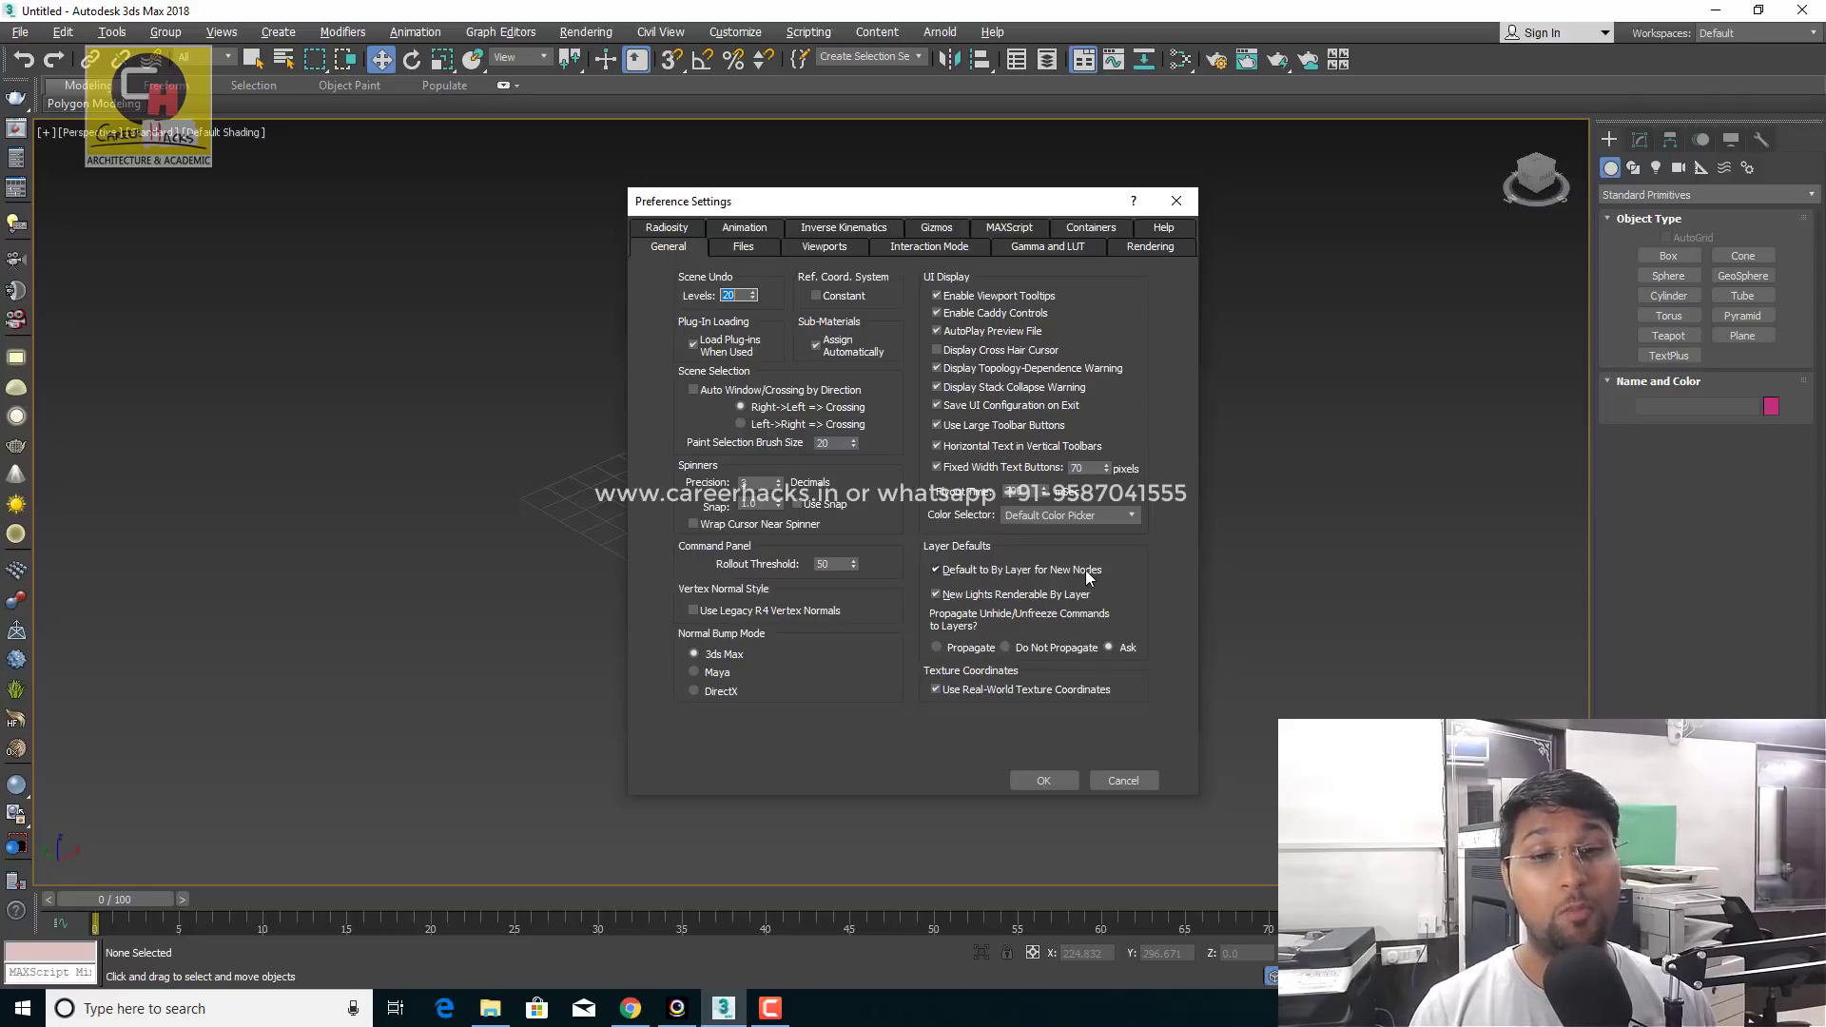
click(976, 569)
click(1050, 779)
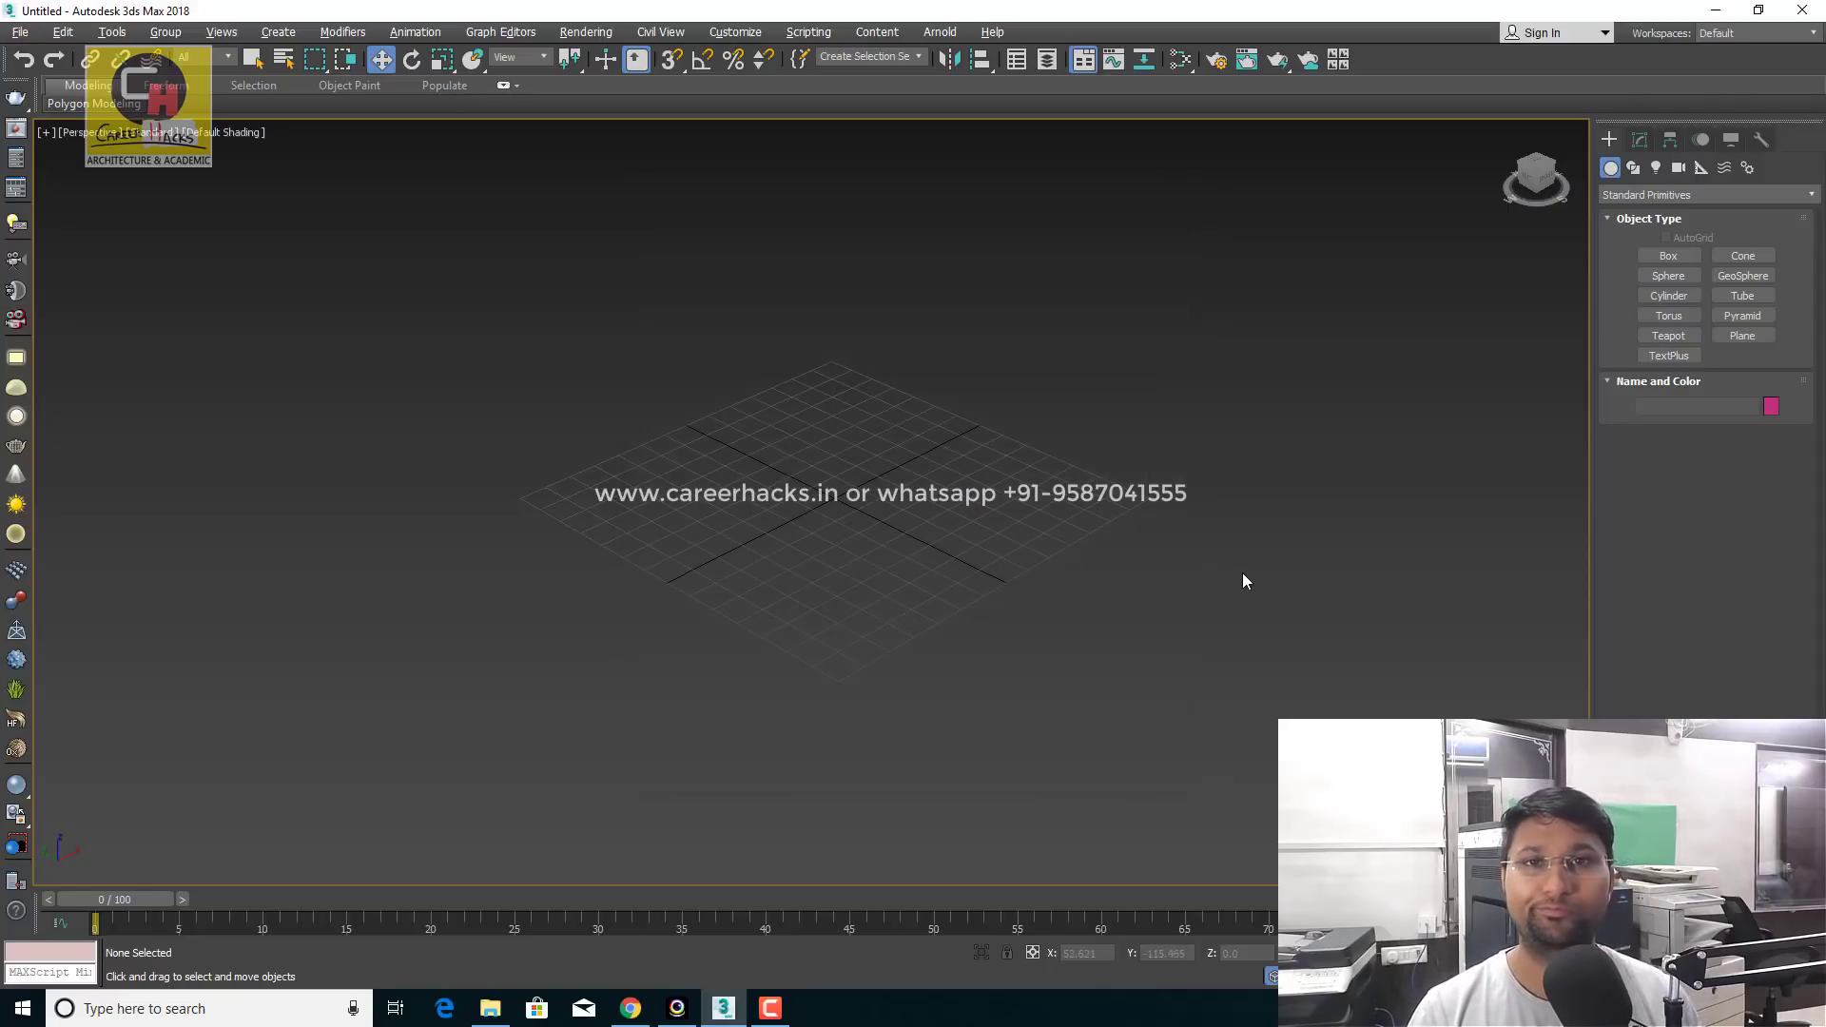
Draw a plane across the grid
right_click(1242, 571)
click(1265, 519)
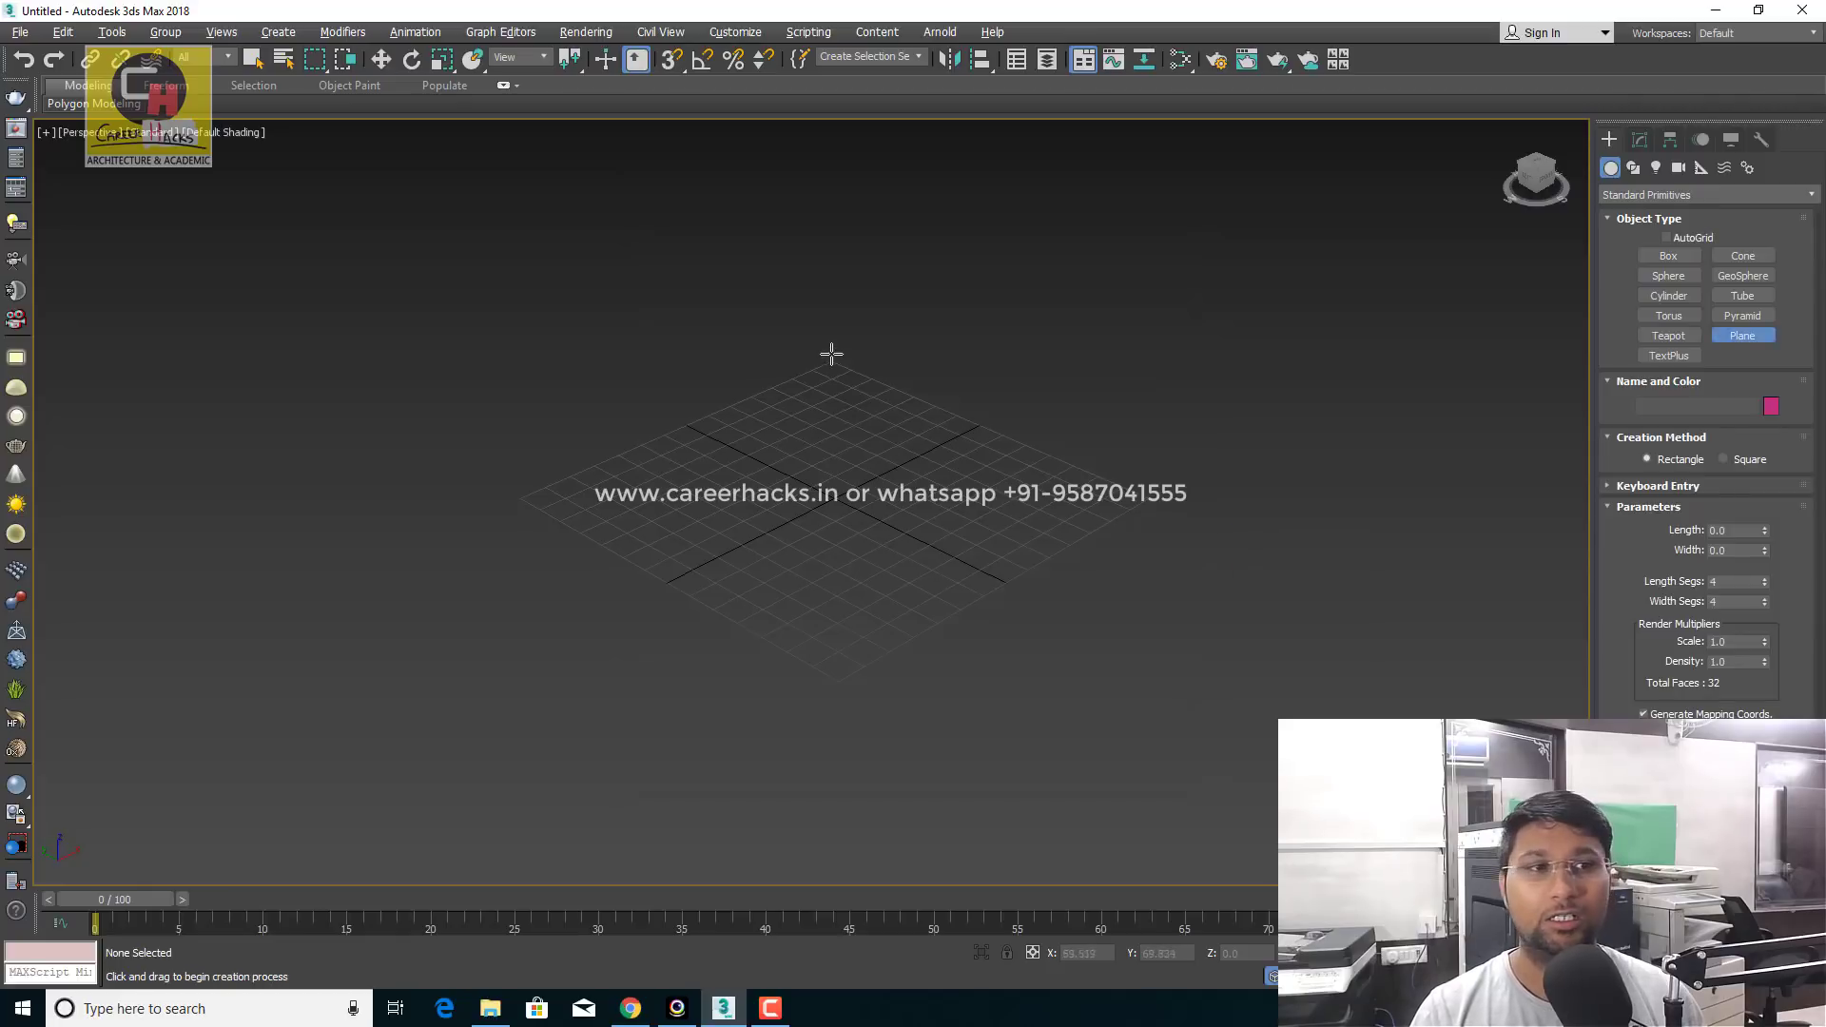
mouse_move(831, 354)
mouse_down()
mouse_move(832, 640)
mouse_move(809, 694)
mouse_up()
scroll(889, 607, up, 3)
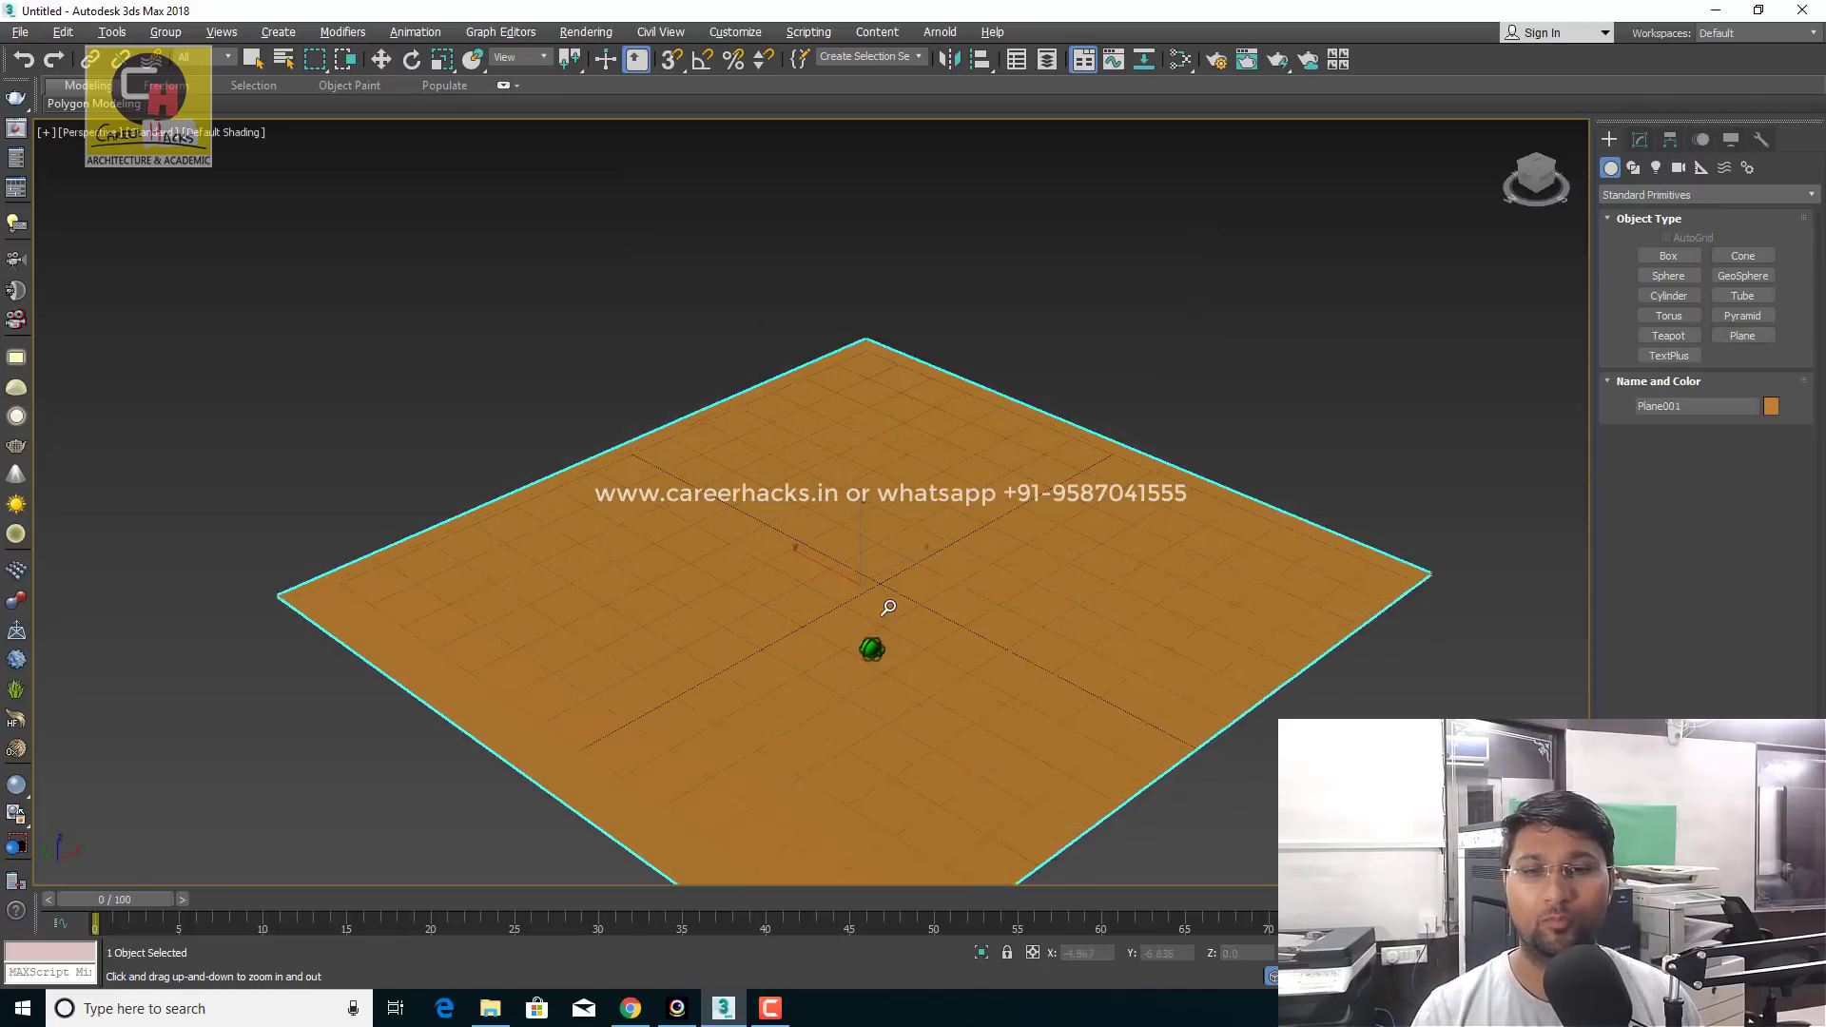
scroll(888, 607, down, 3)
scroll(865, 519, down, 2)
key(w)
Create a box on the plane, setting its height
right_click(915, 568)
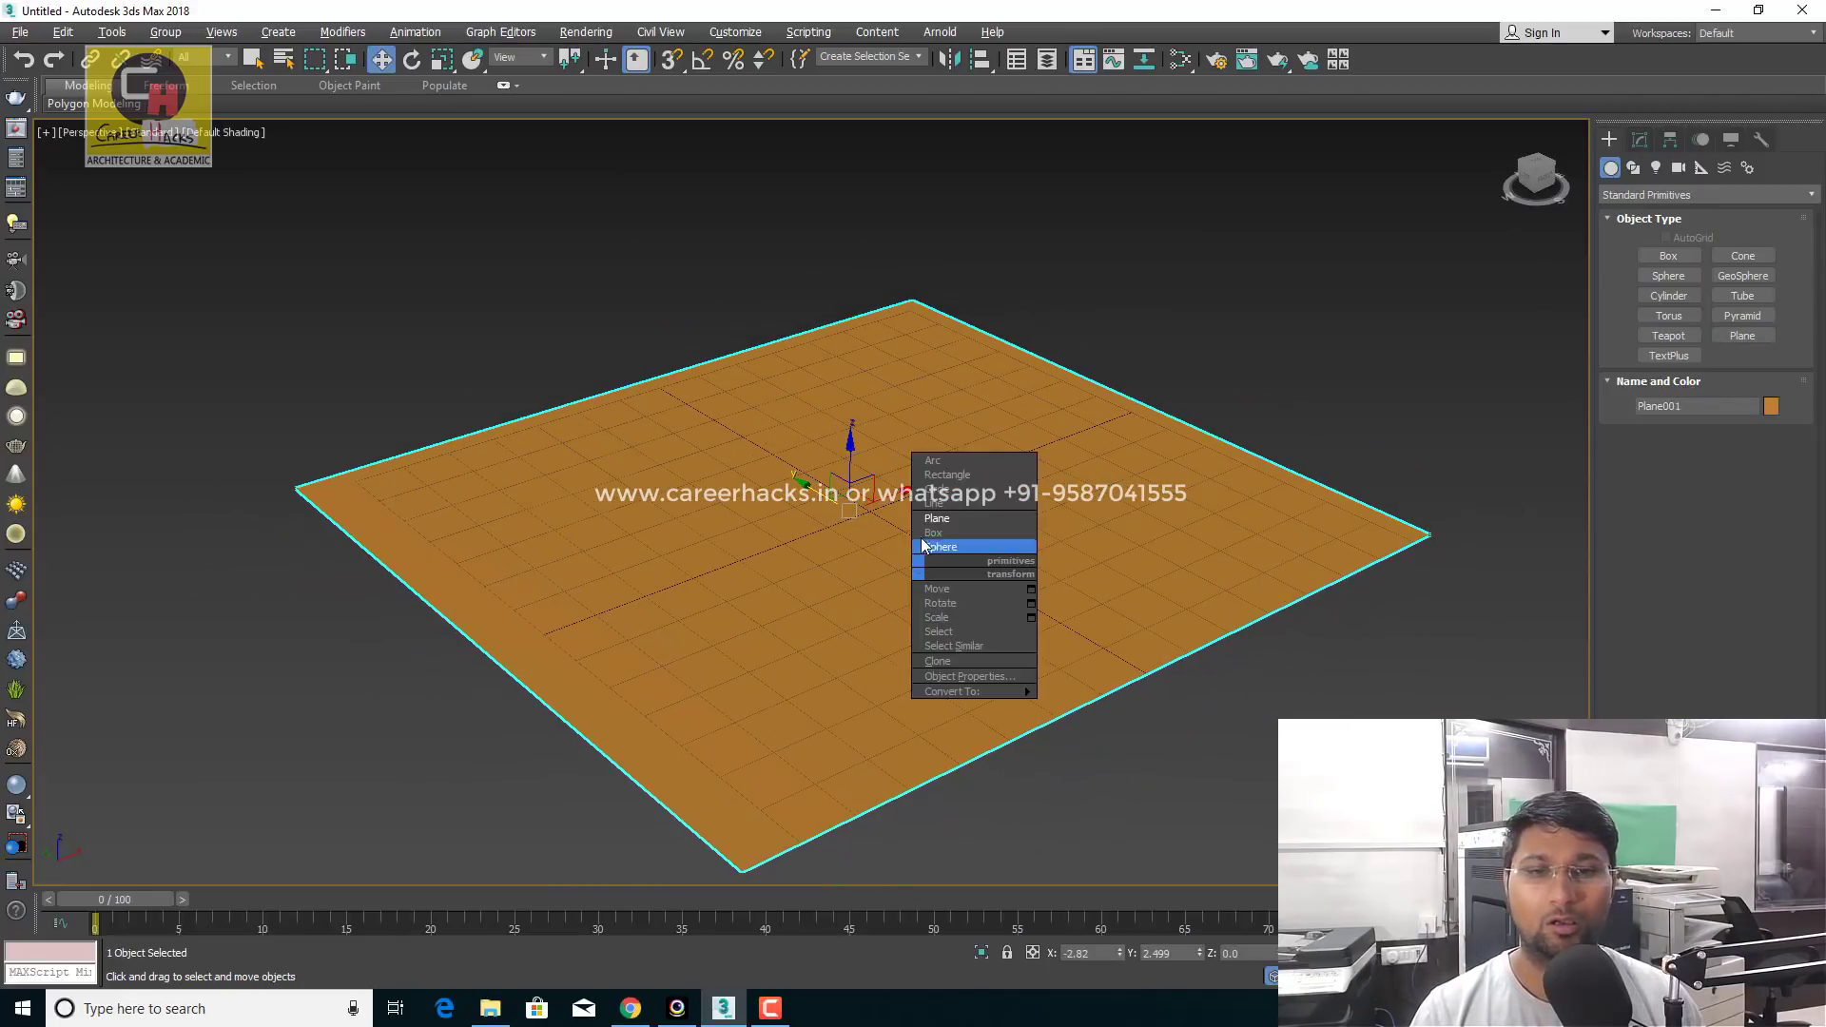
click(933, 533)
drag(844, 420, 889, 504)
click(856, 399)
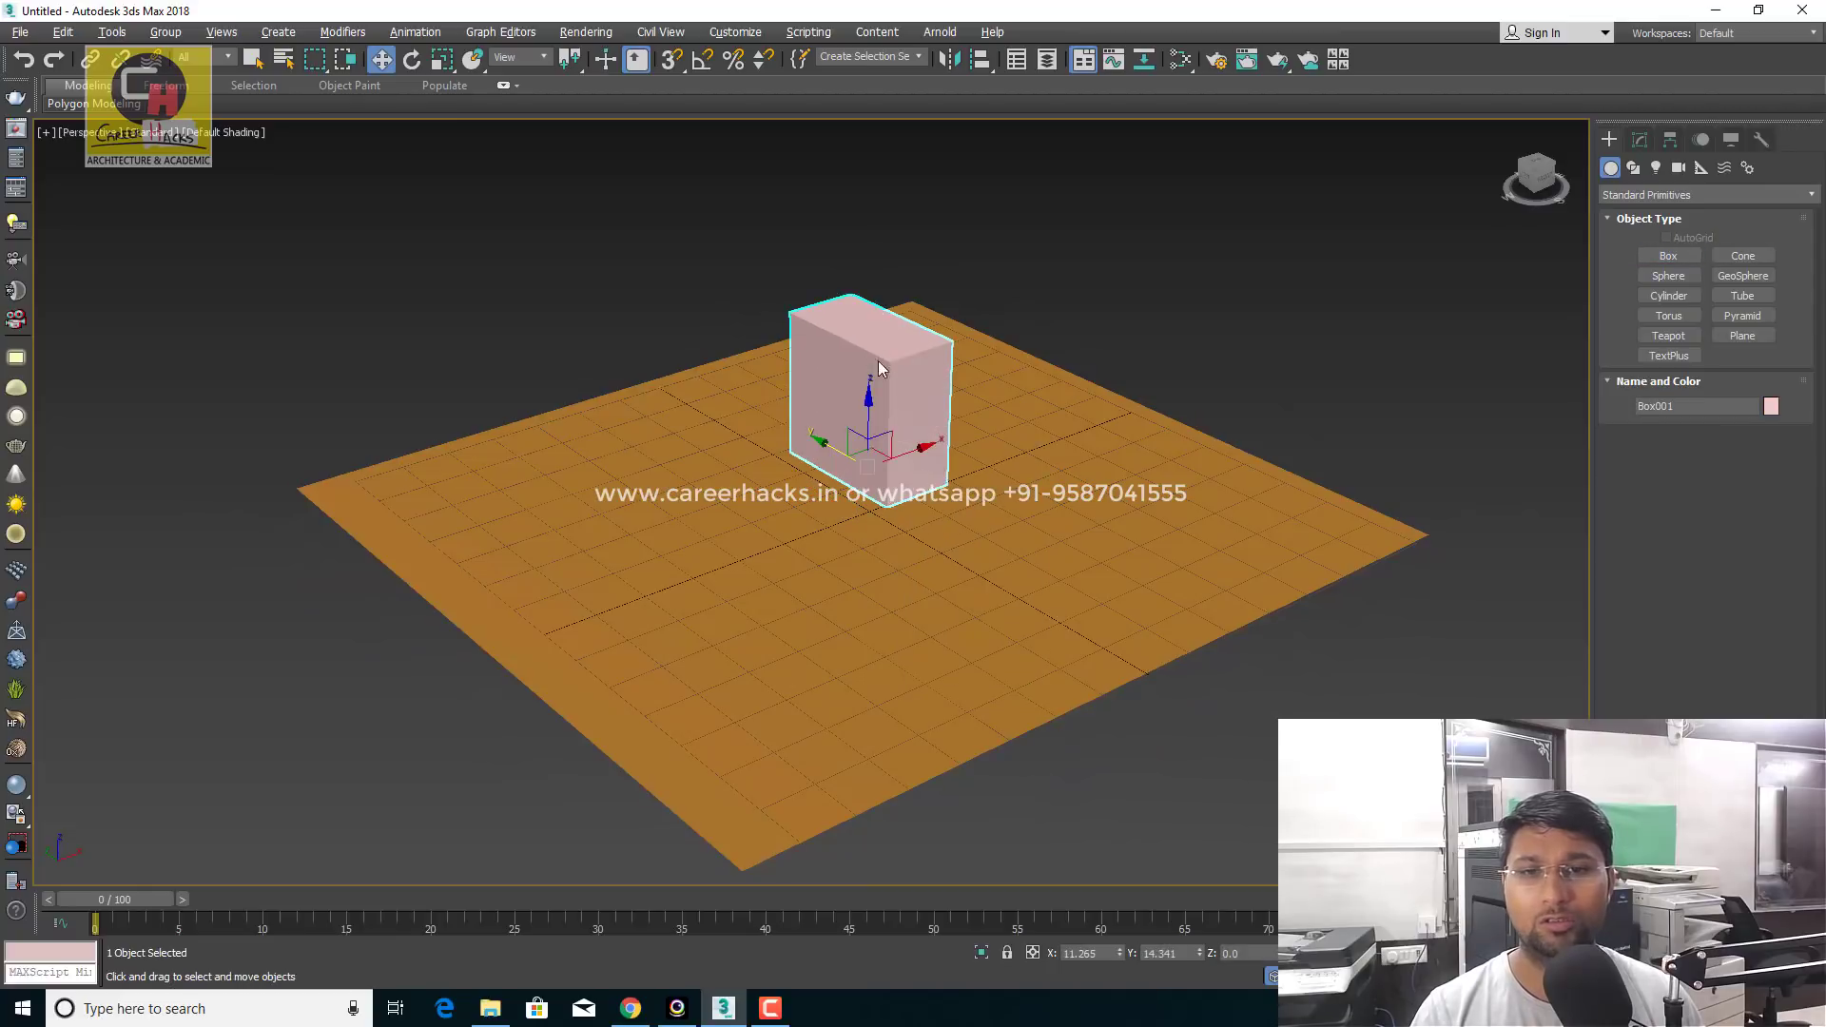
Add a sphere and a teapot on the plane
right_click(849, 533)
ctrl+right_click(868, 606)
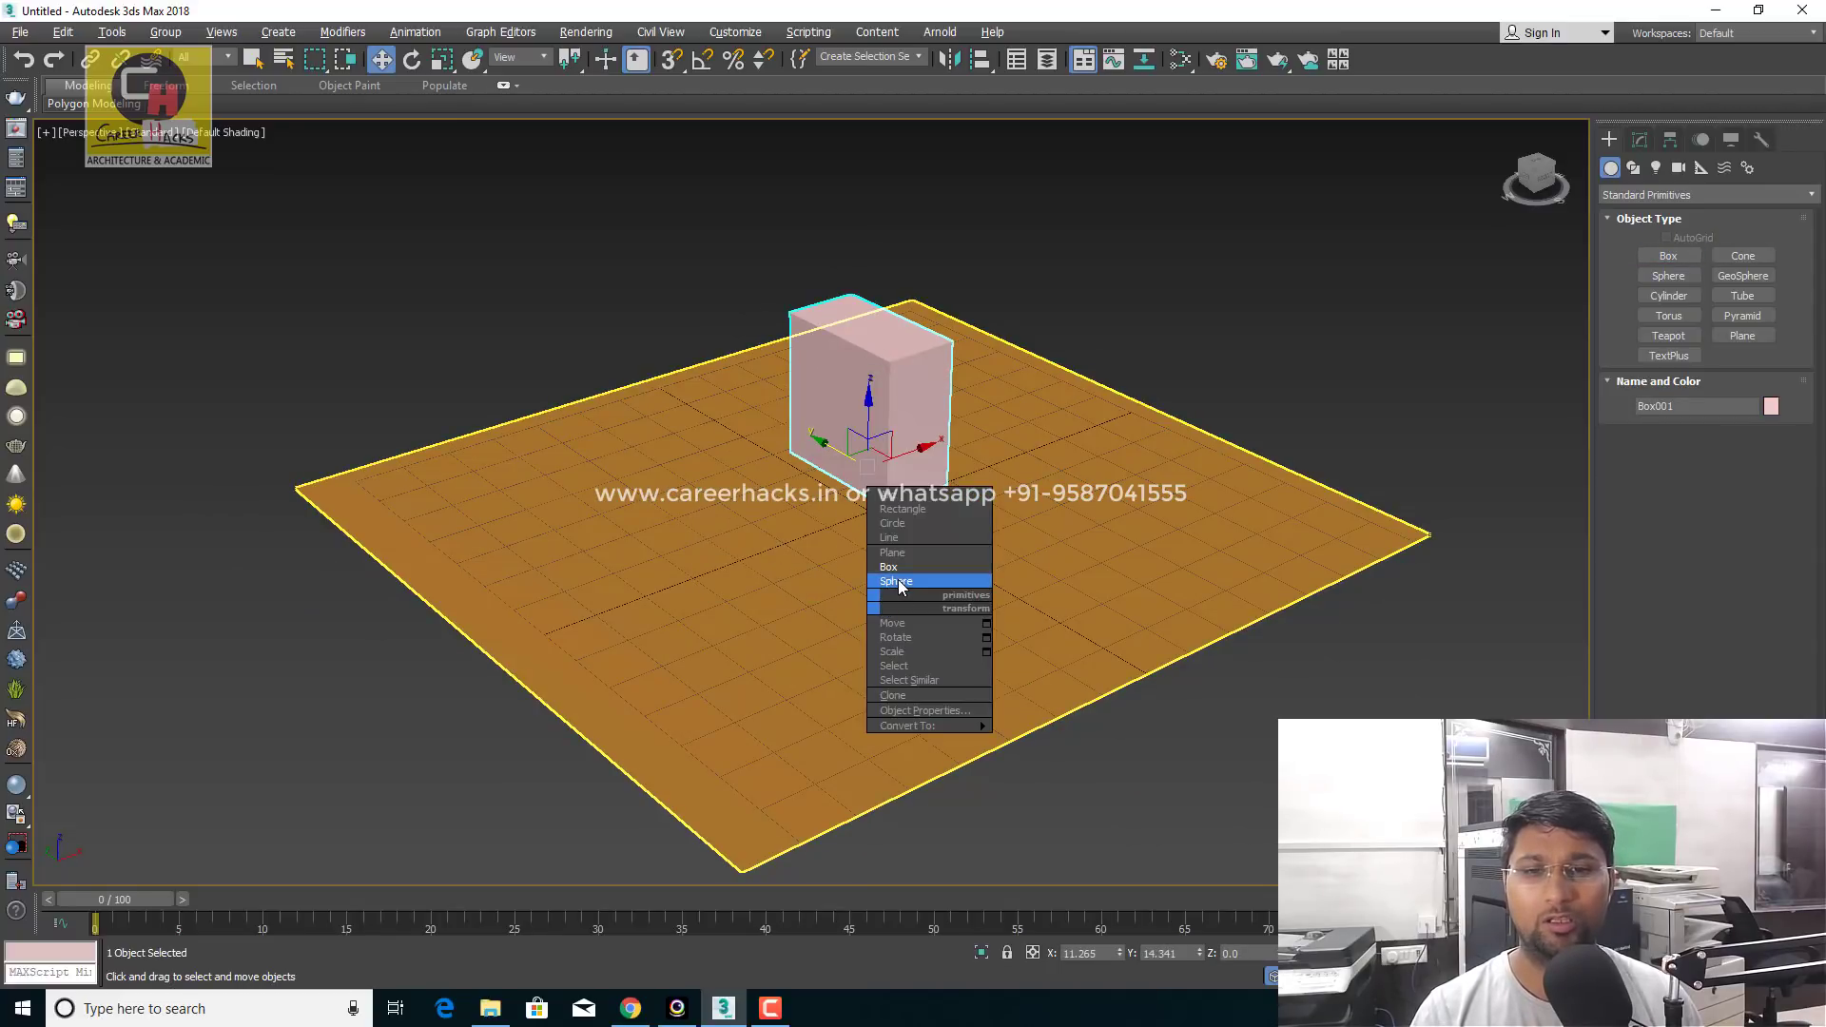
click(898, 581)
drag(665, 501, 775, 513)
ctrl+right_click(952, 571)
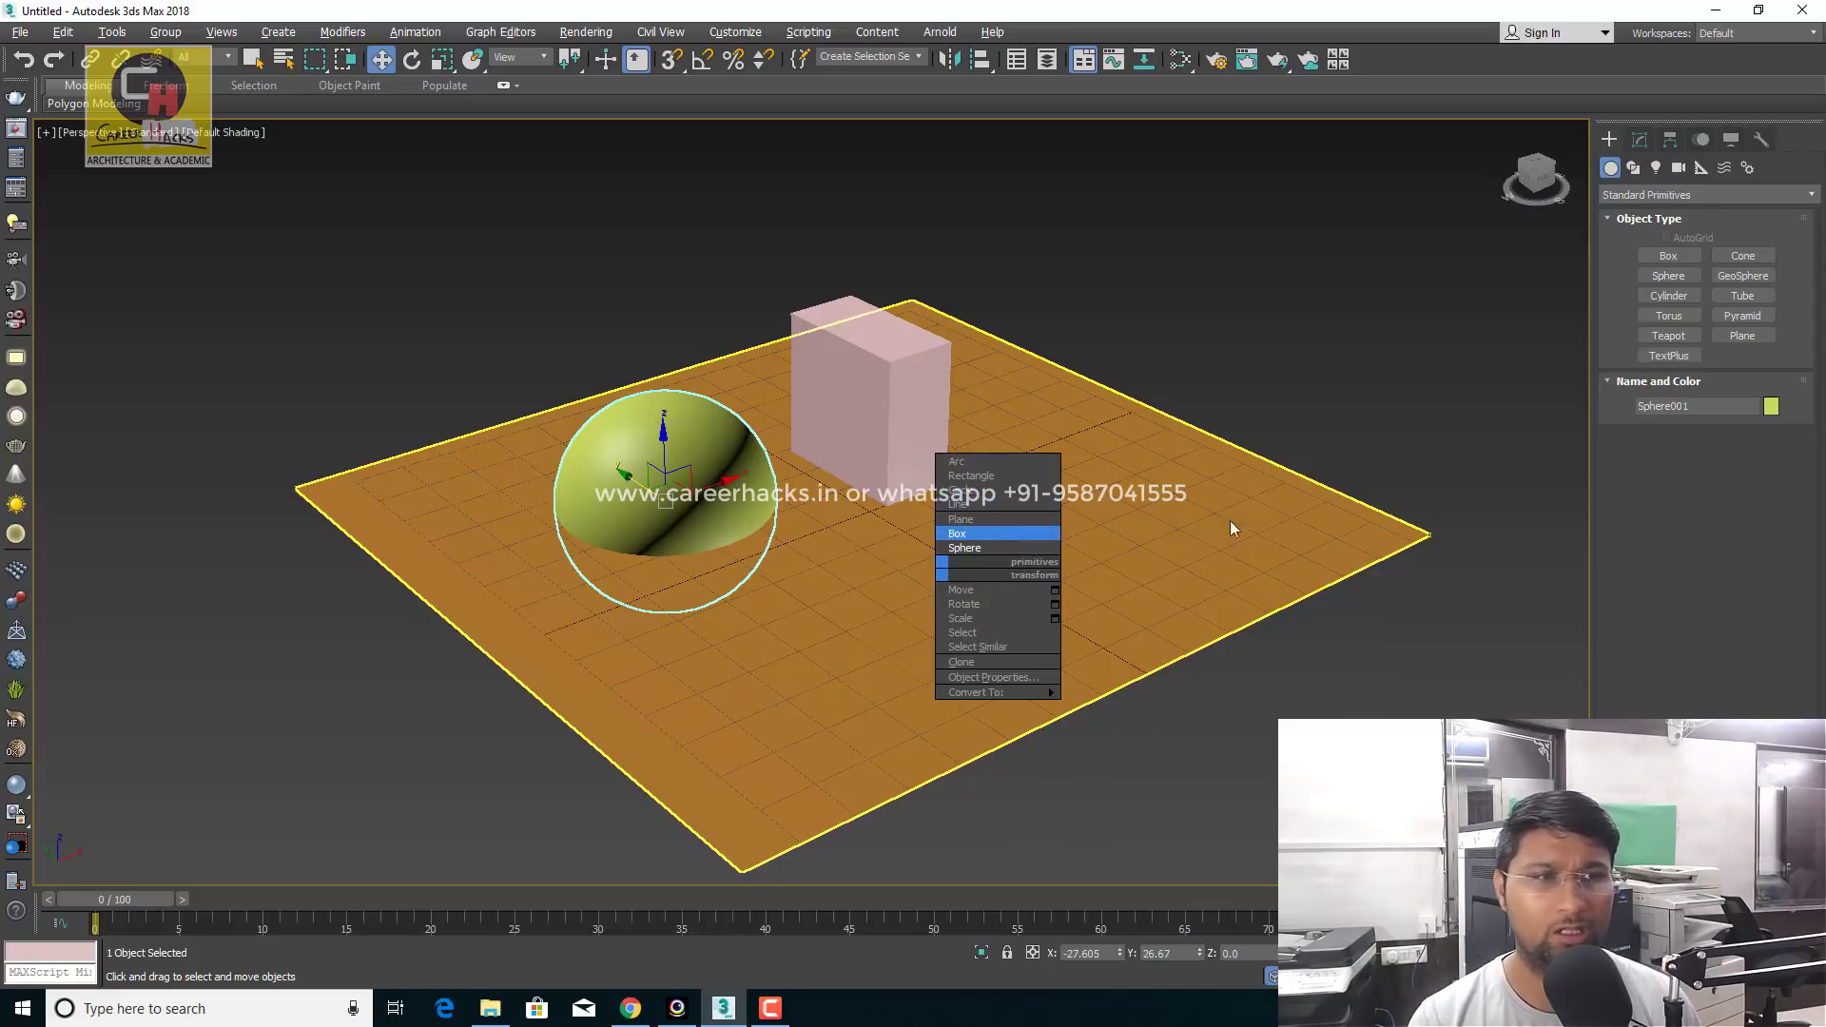
click(1661, 340)
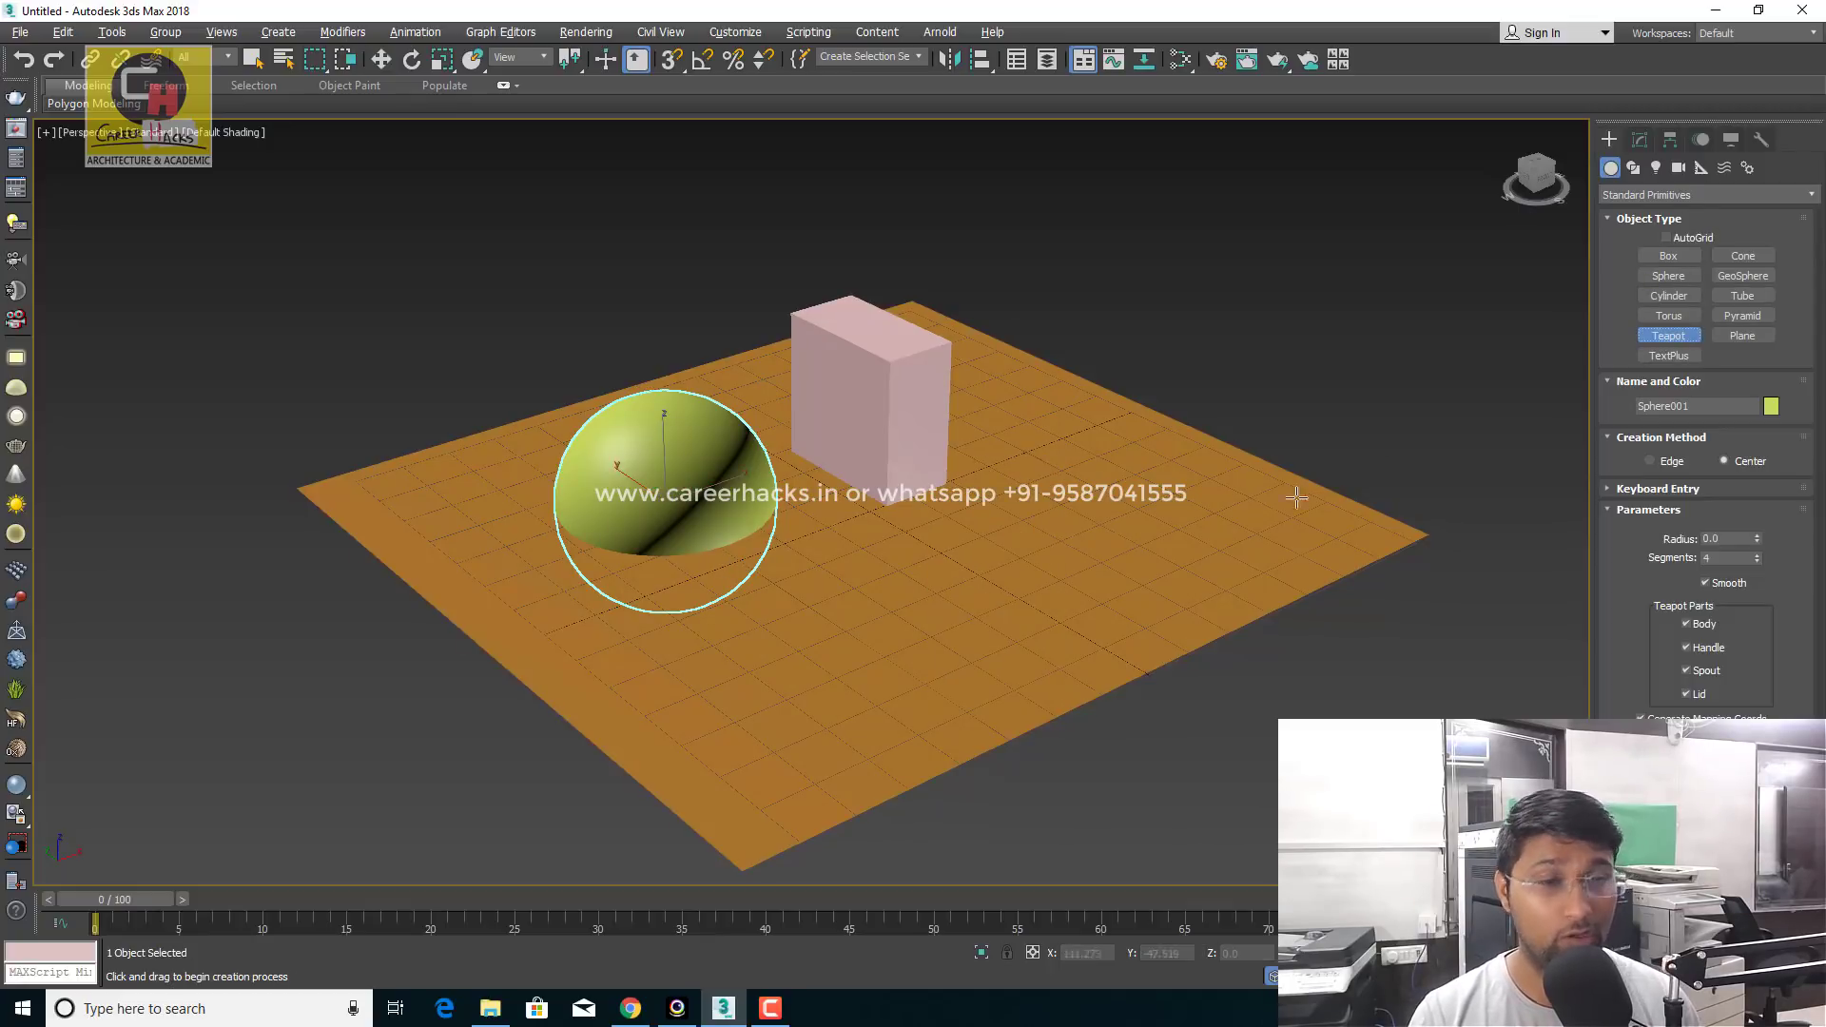
mouse_move(1167, 531)
mouse_down()
mouse_move(1255, 518)
mouse_move(1079, 519)
mouse_up()
right_click(1169, 554)
Clear the selection, then select the box and then the hemisphere
key(ctrl+d)
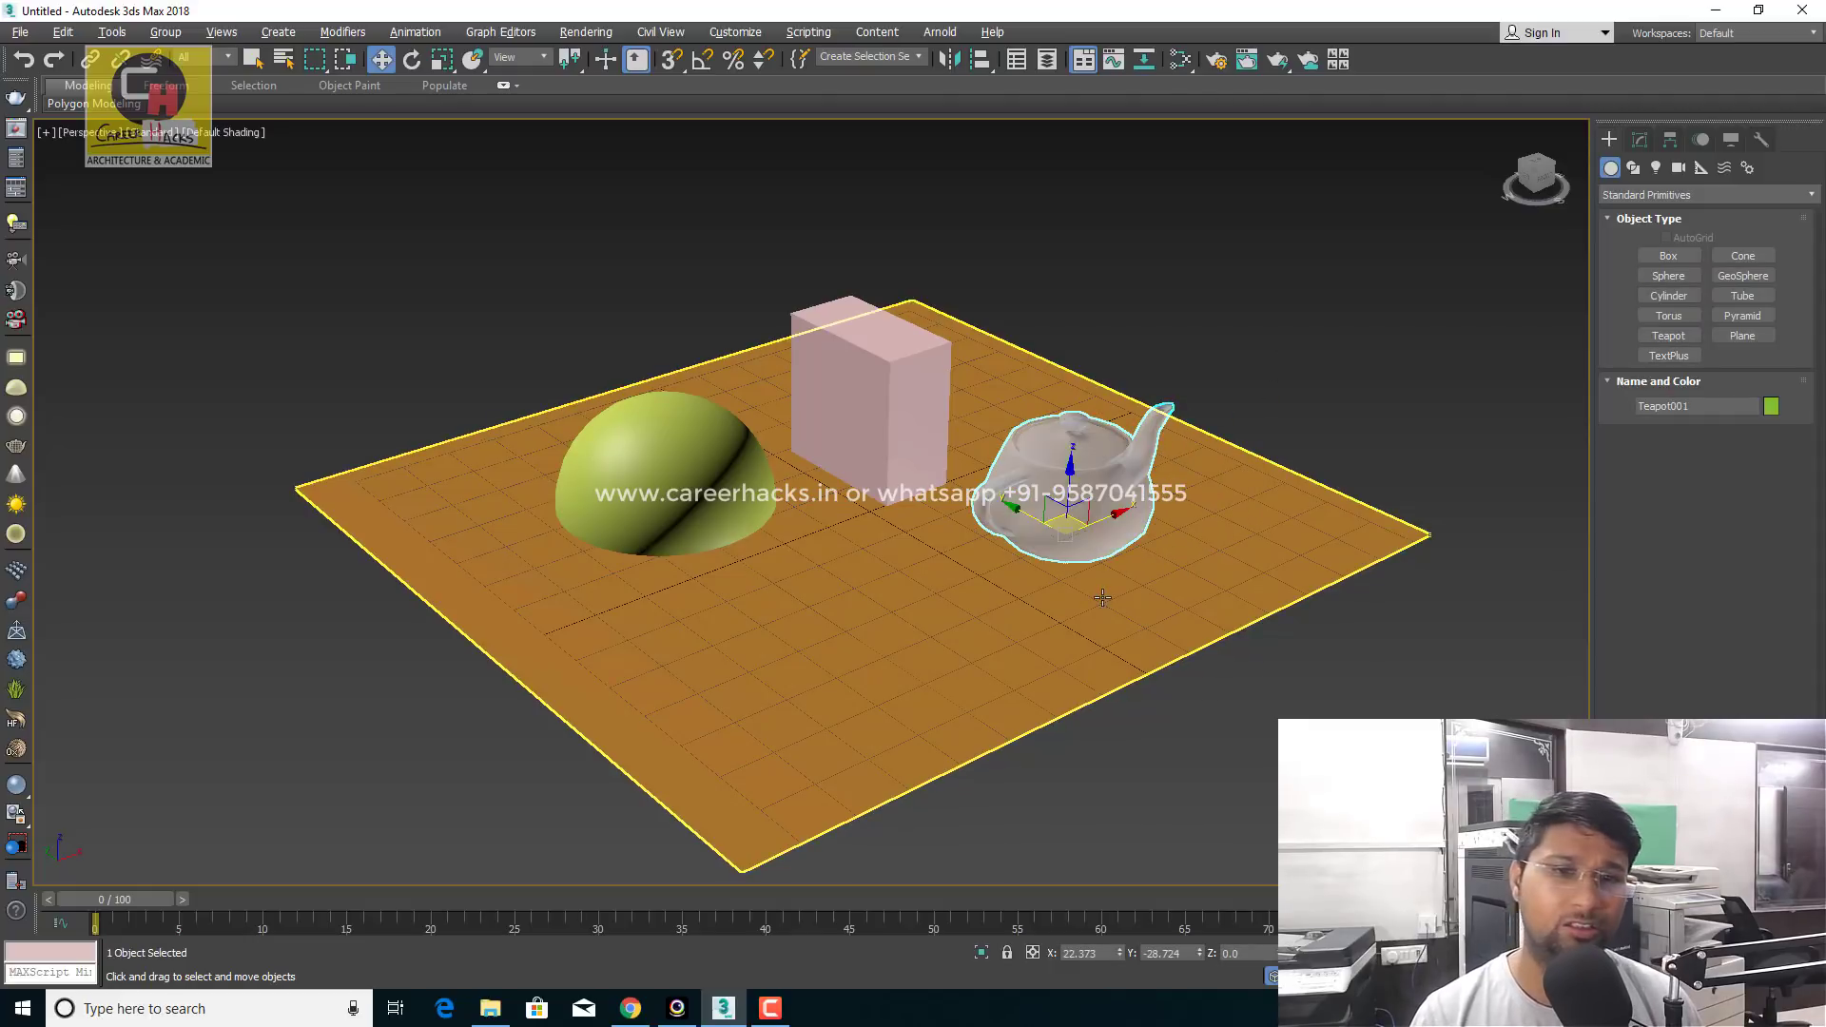
click(834, 405)
click(661, 428)
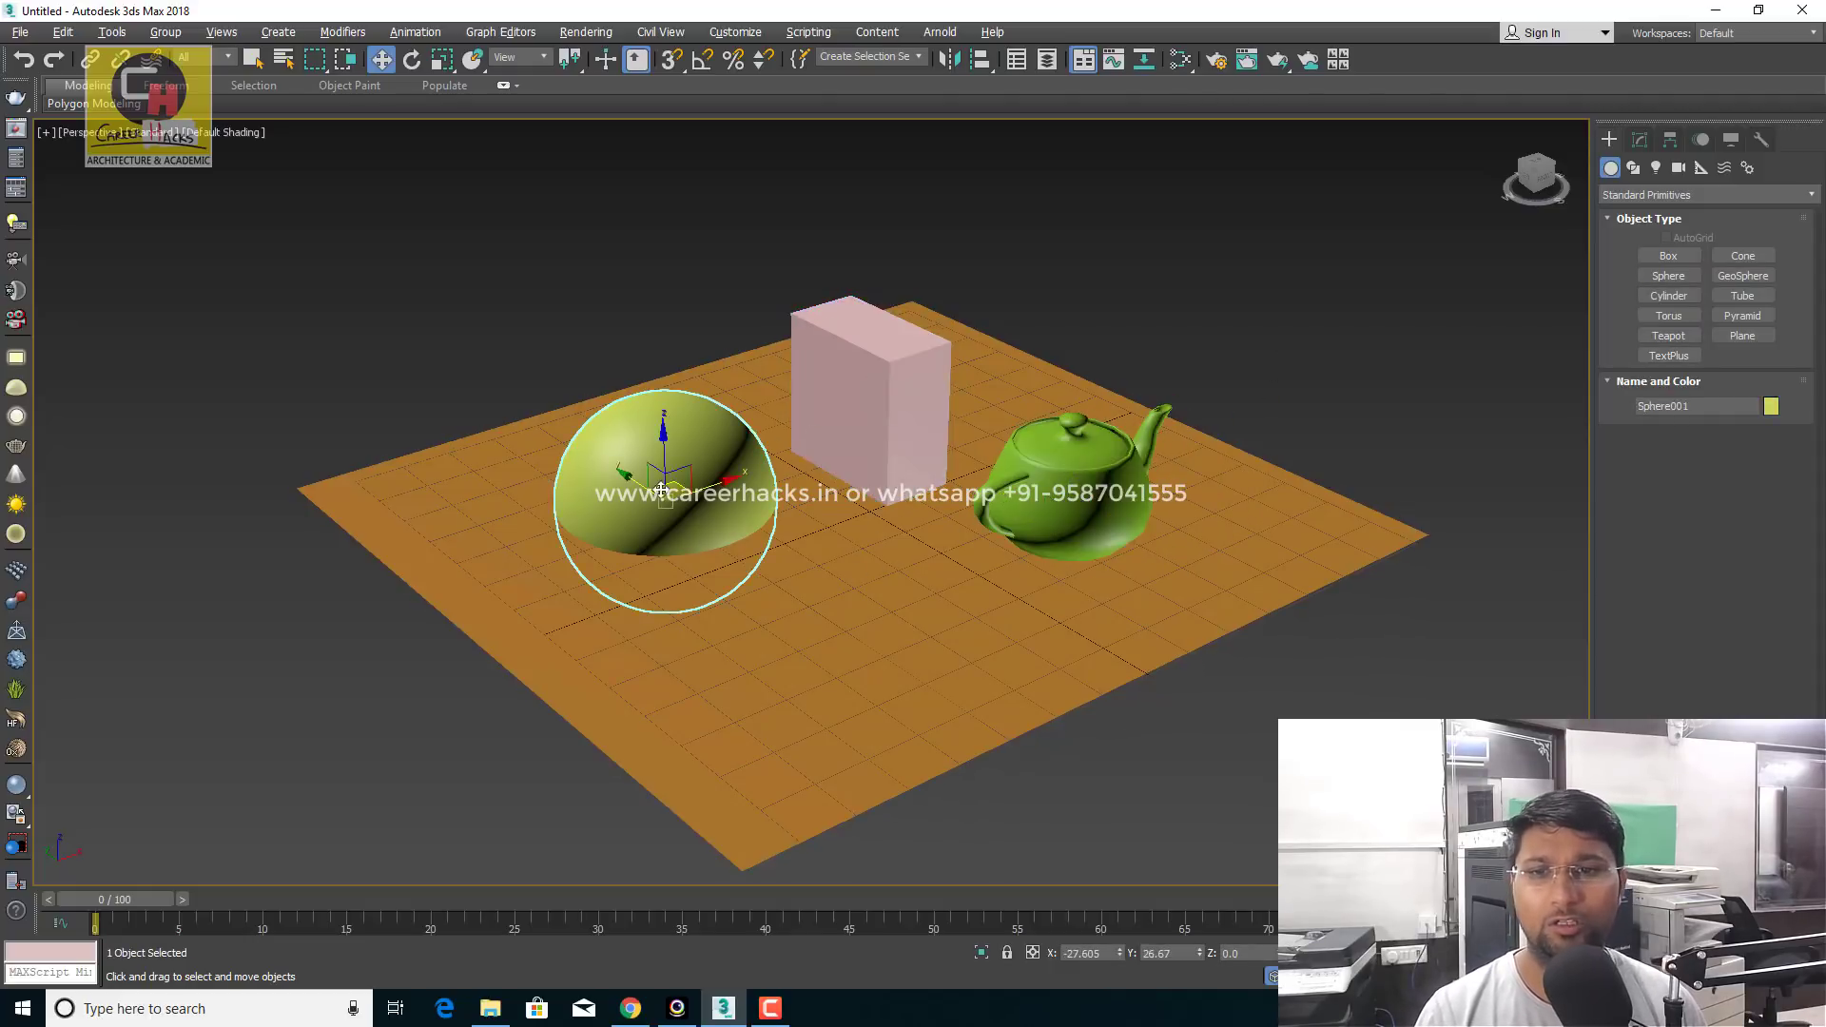
Open and close Object Properties for the hemisphere and the box
right_click(689, 513)
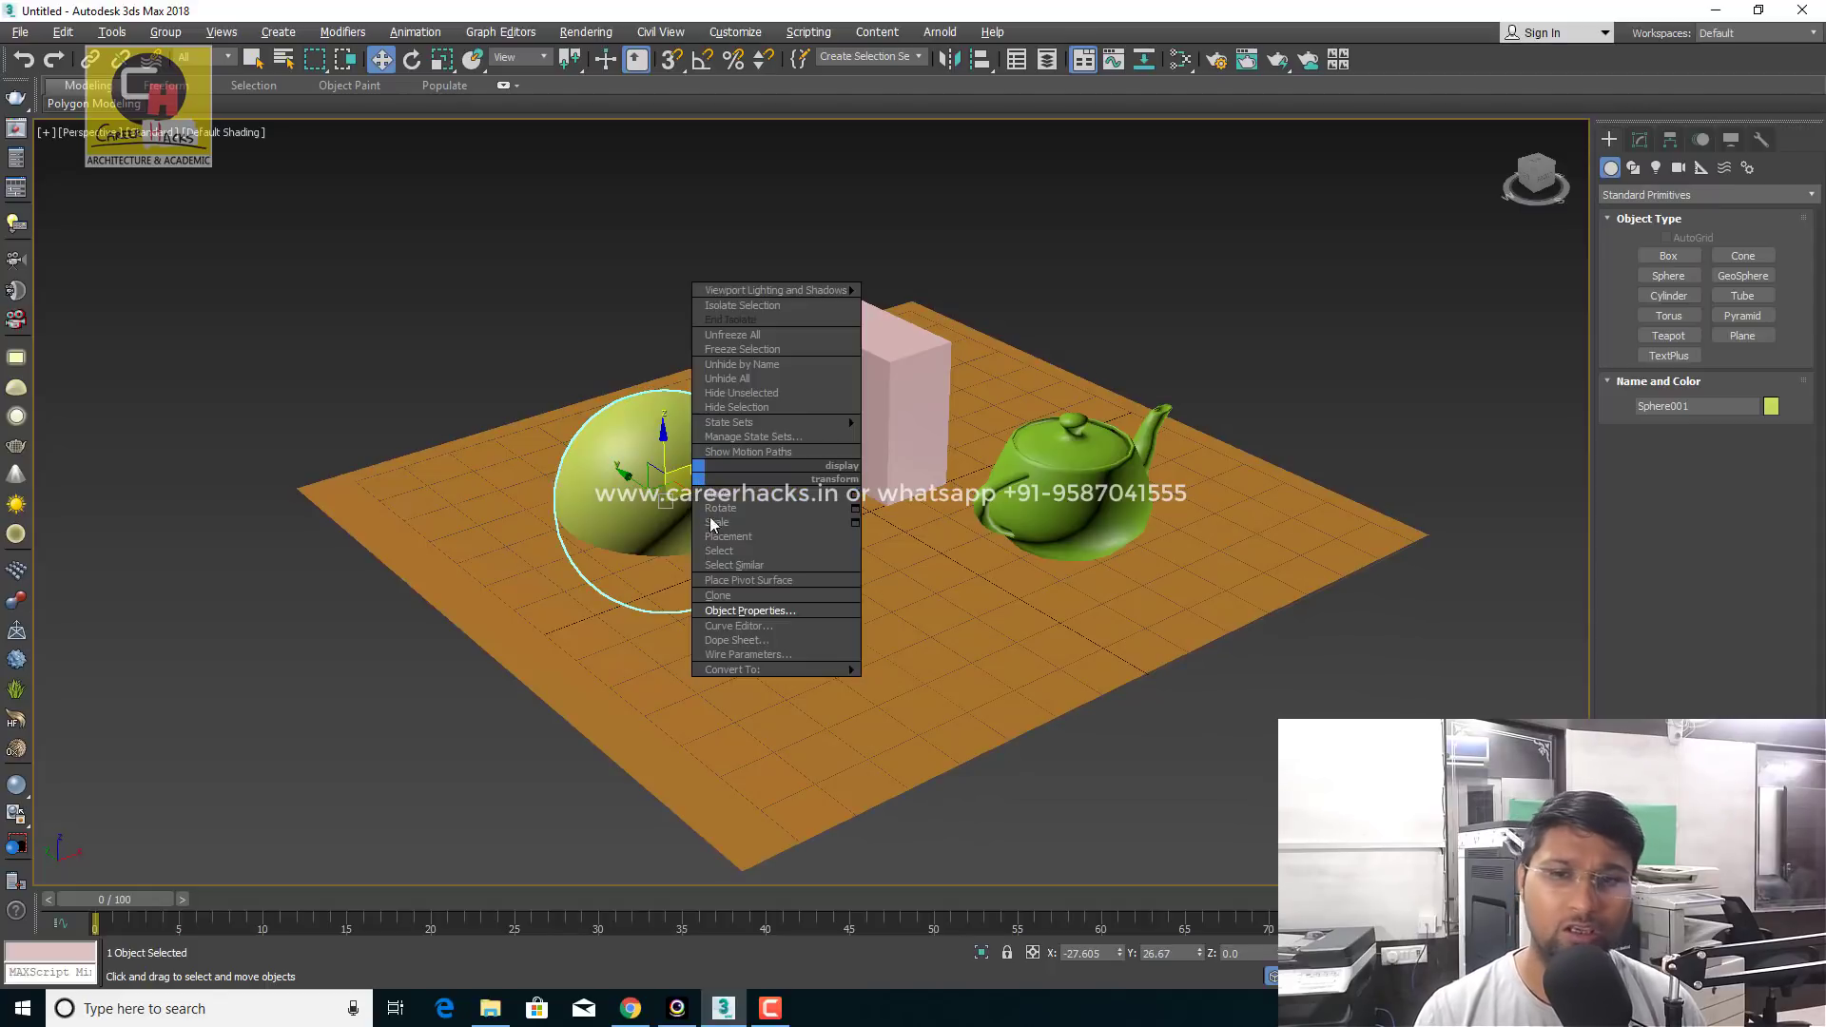
click(743, 608)
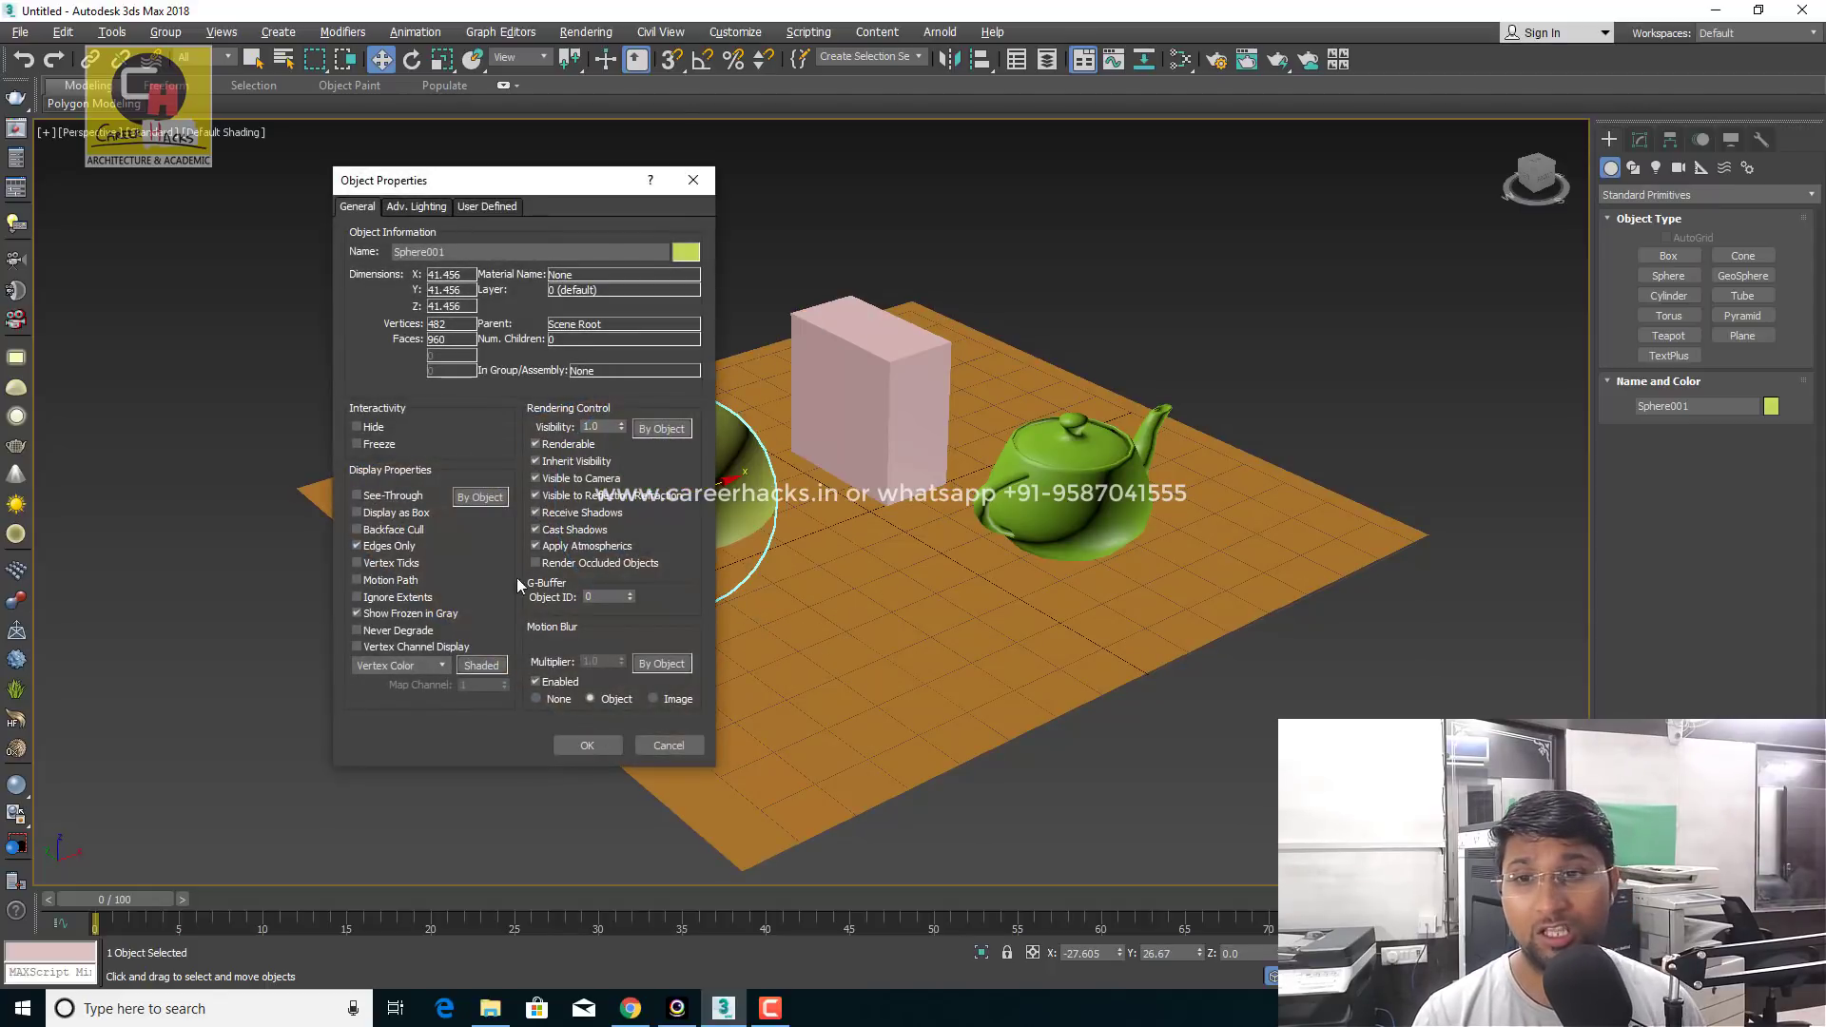
click(579, 743)
right_click(874, 371)
click(827, 385)
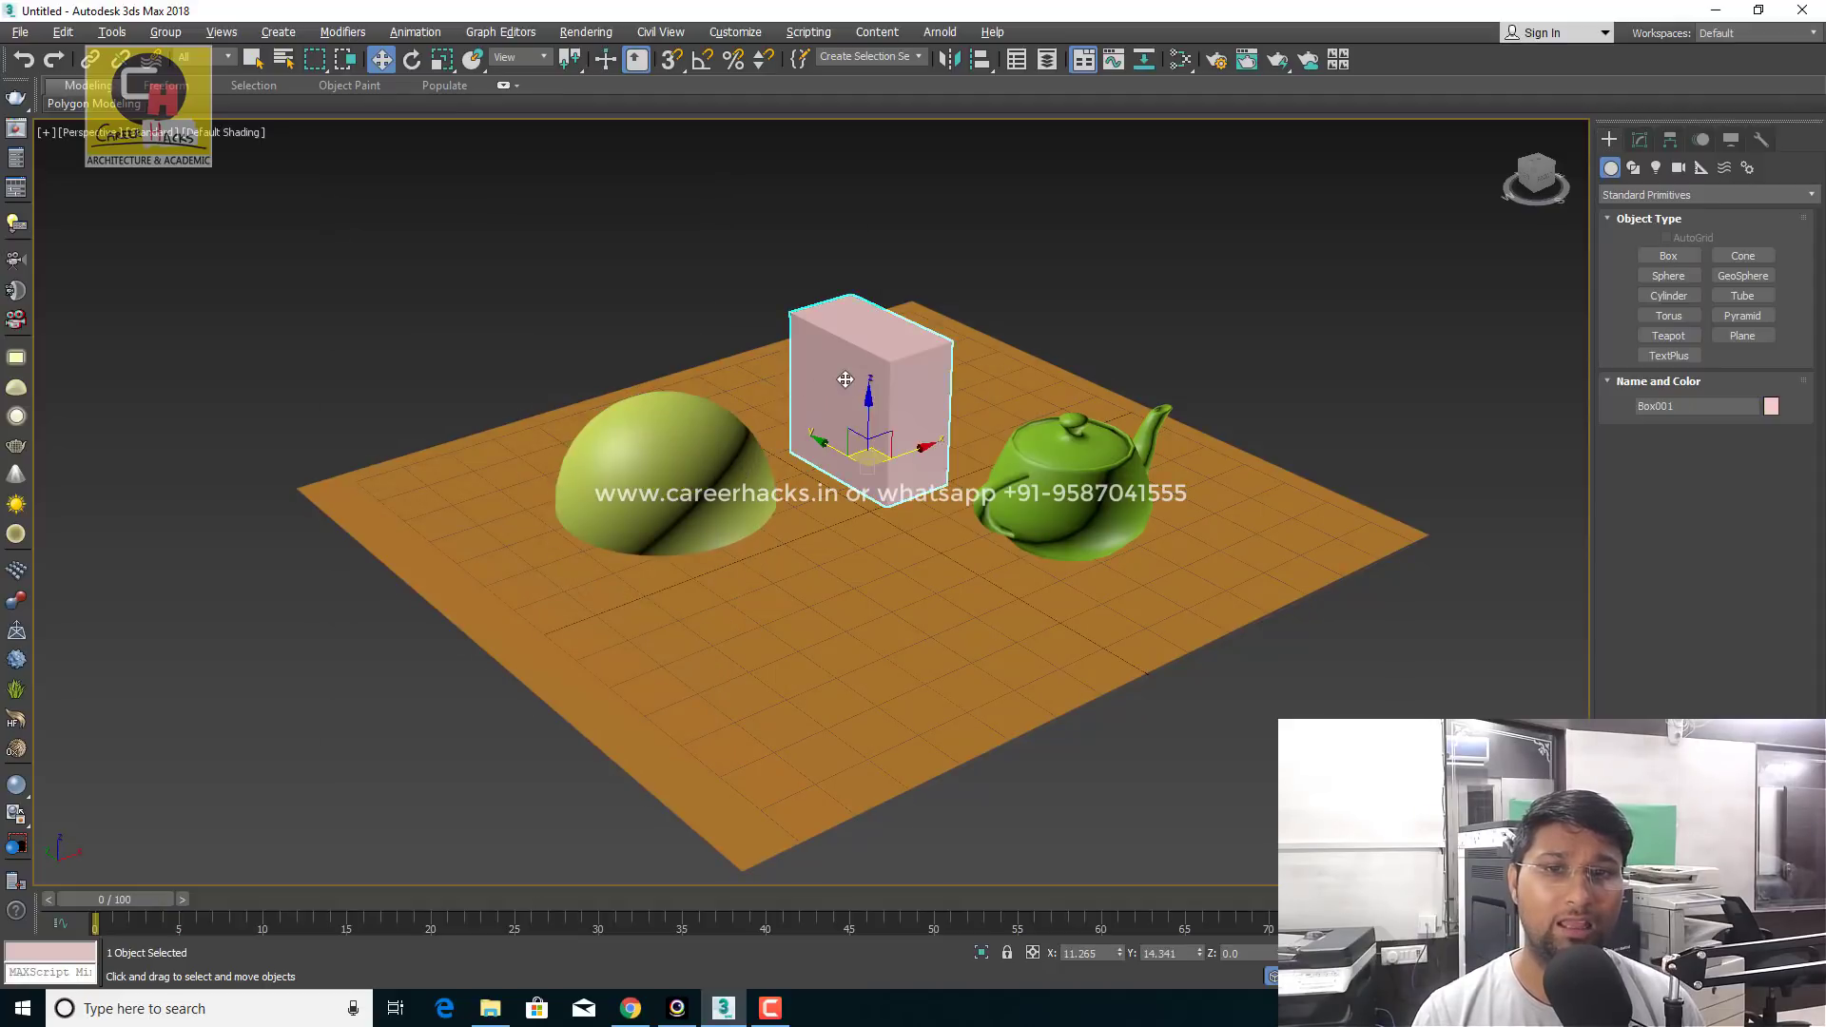
right_click(840, 372)
click(893, 512)
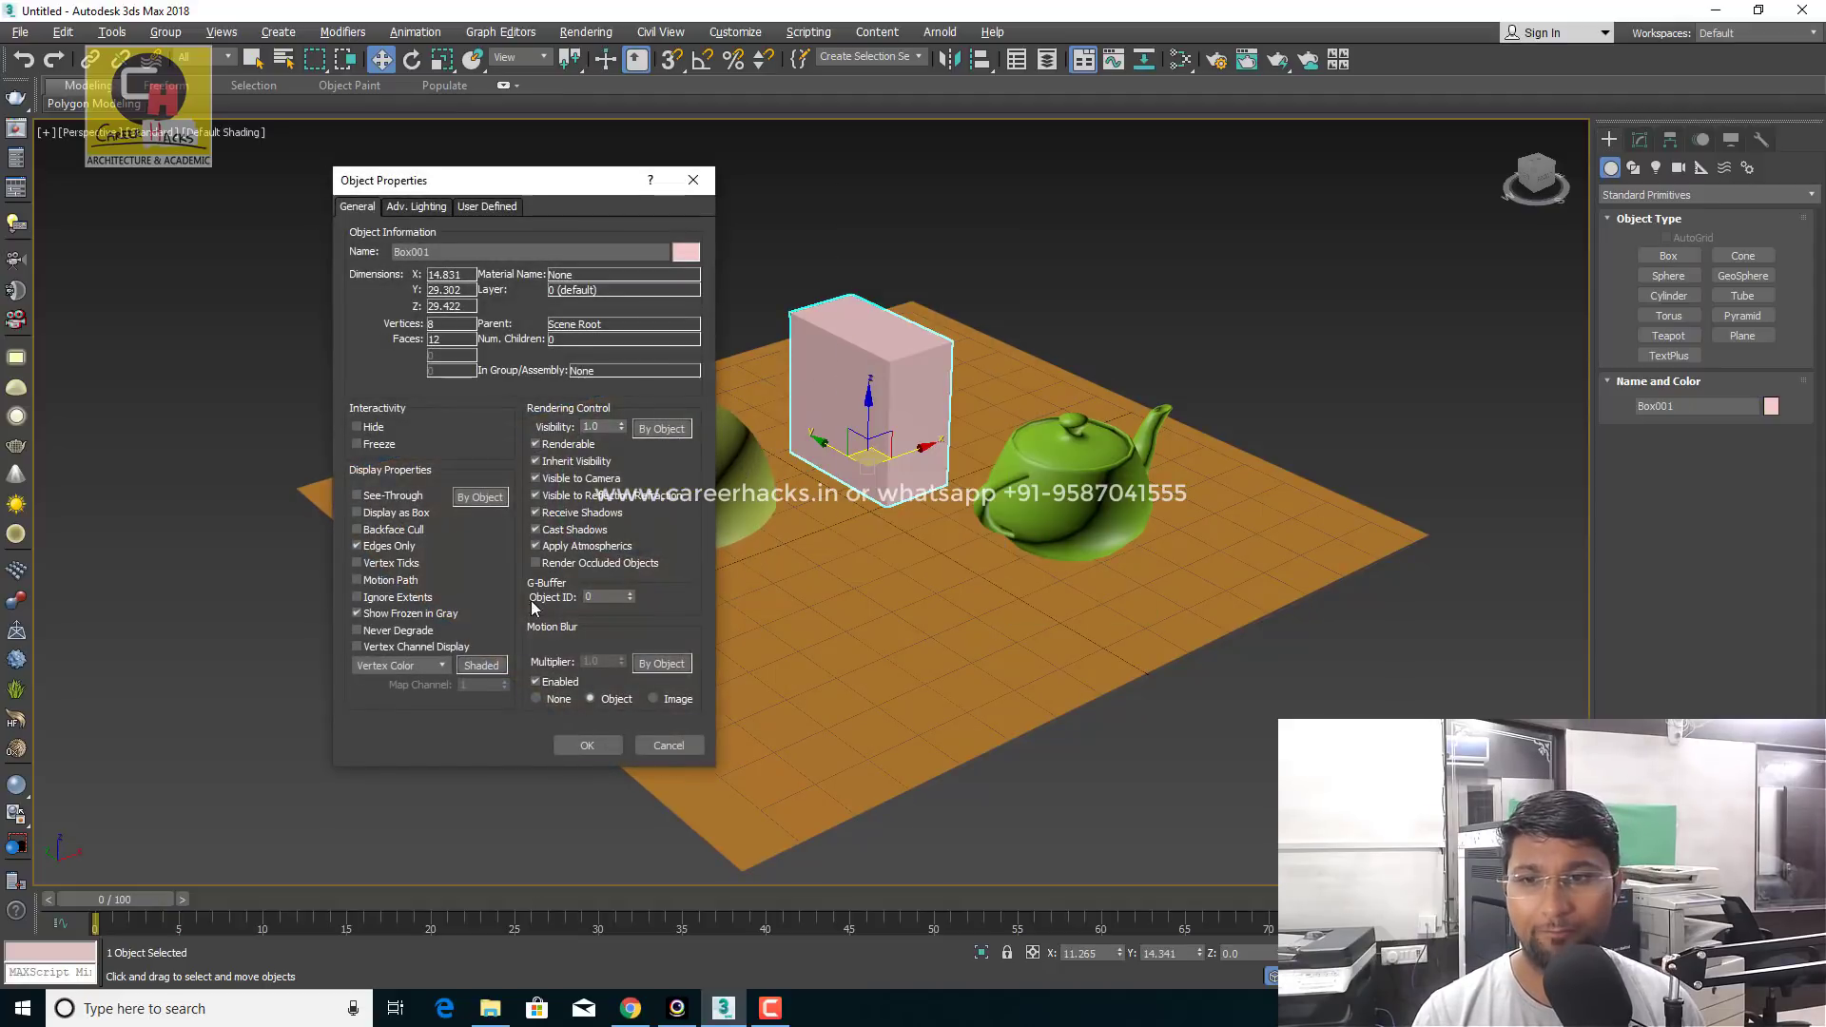
click(580, 744)
Review the teapot's Object Properties, then window-select all four objects
click(1065, 475)
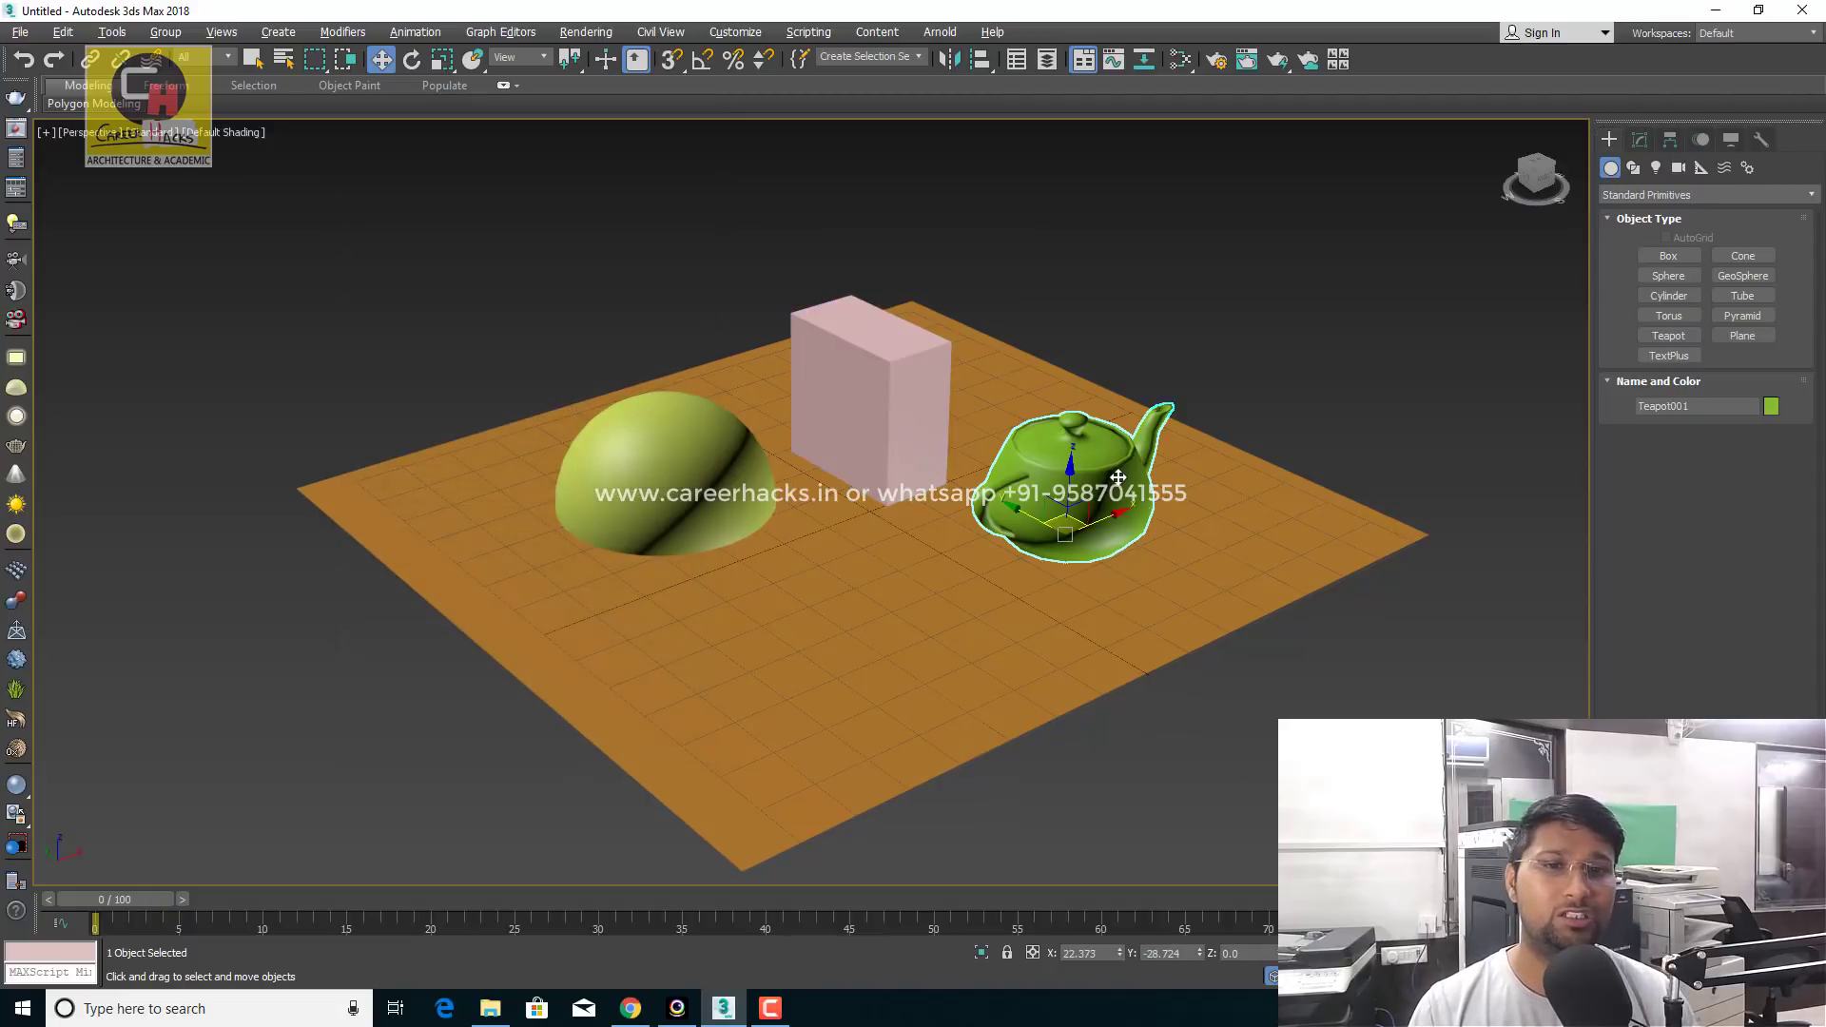
right_click(1280, 471)
click(1175, 611)
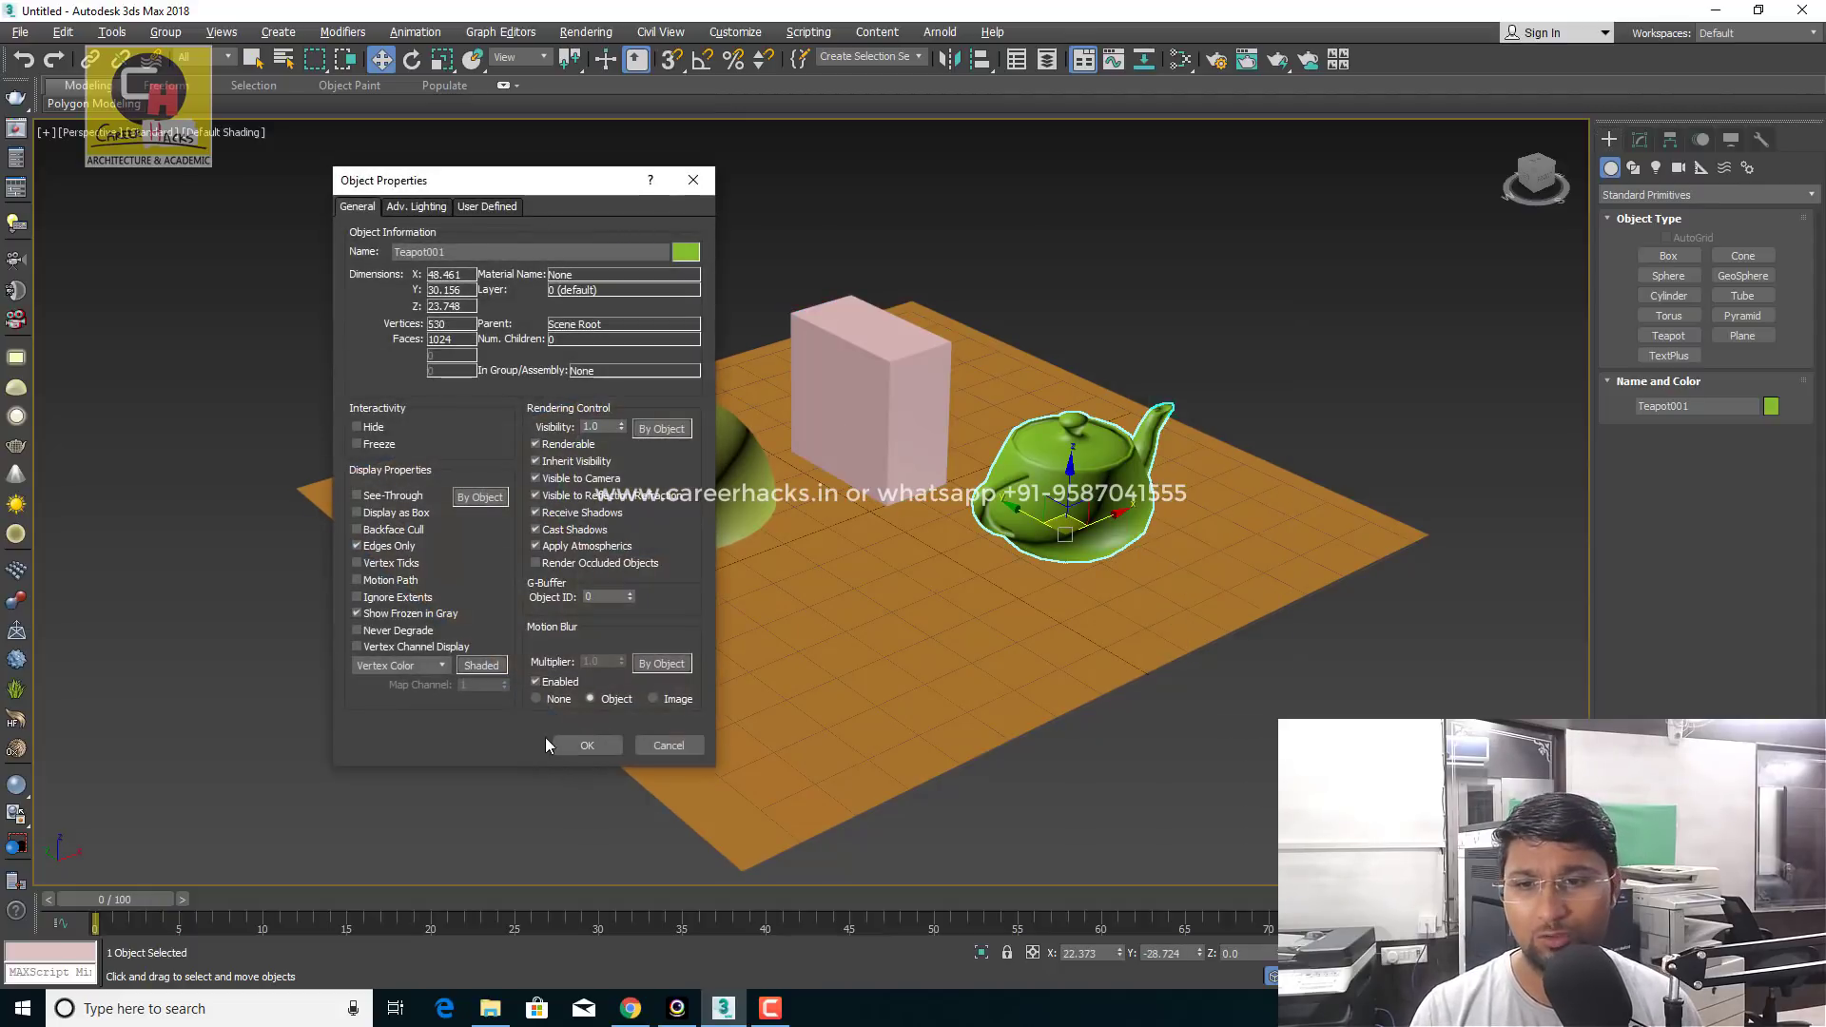
click(574, 746)
drag(505, 163, 1475, 745)
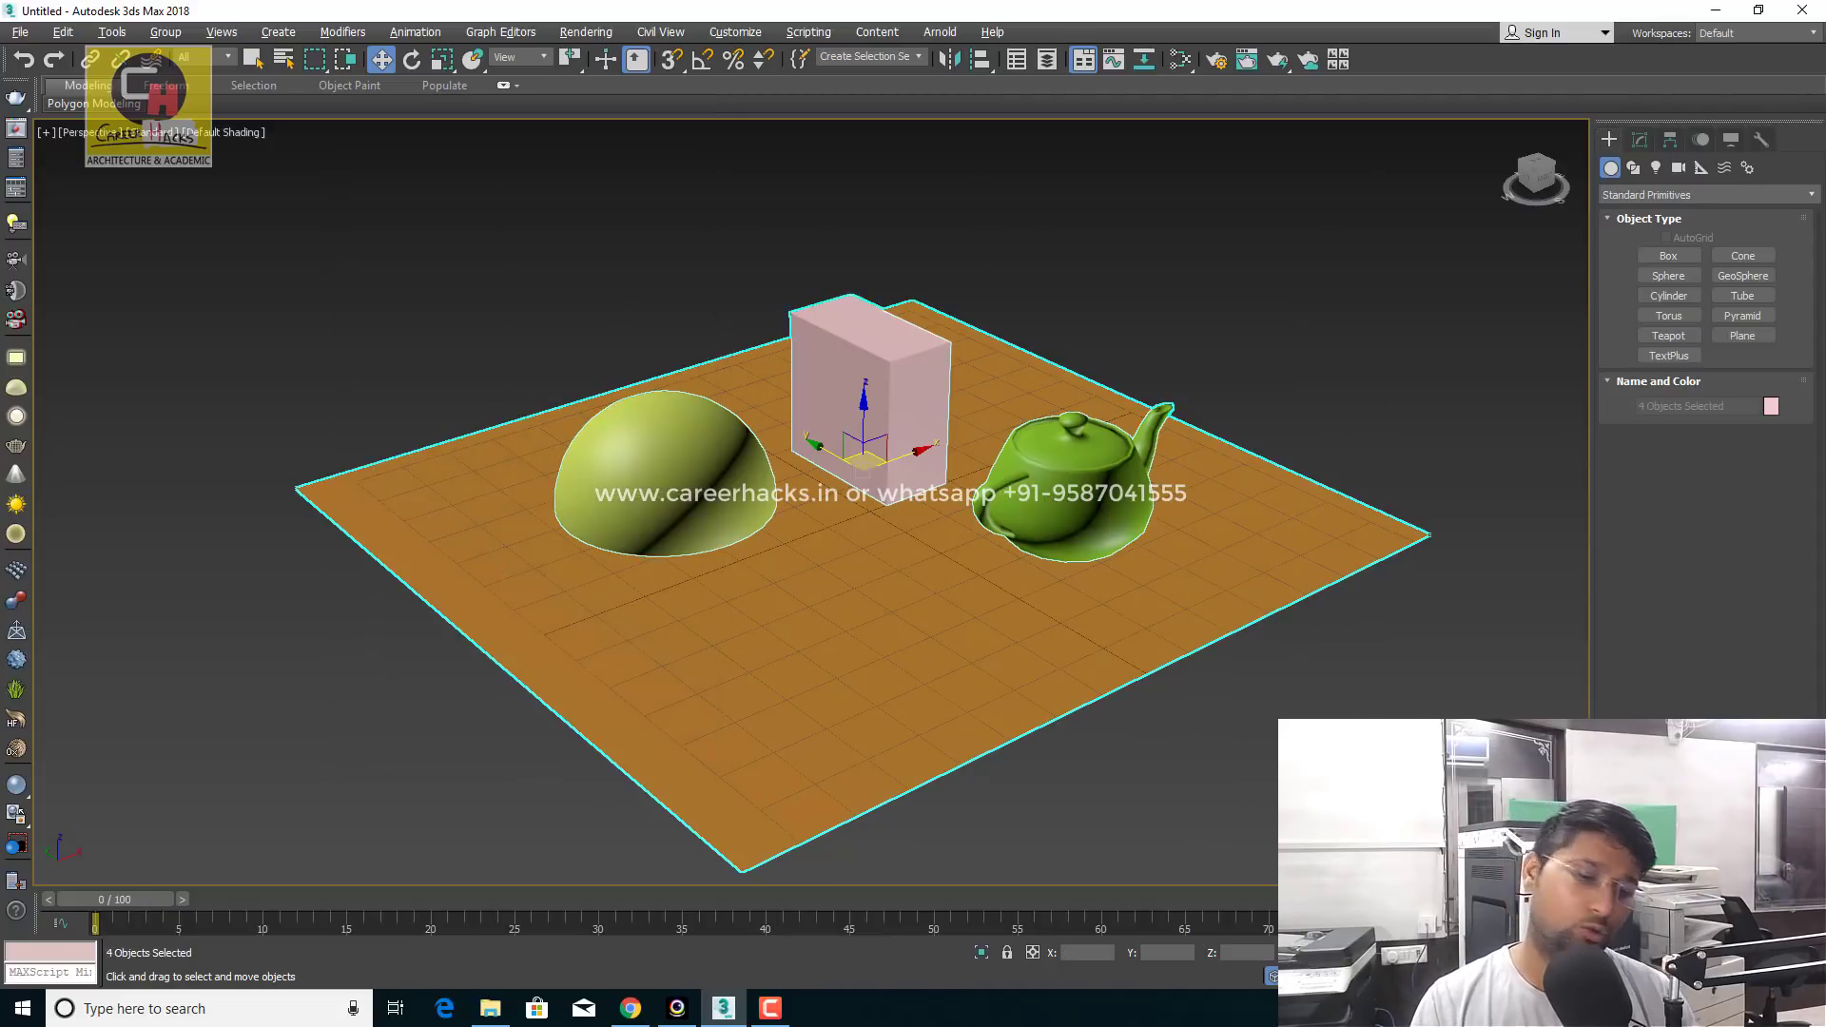
Delete the four selected objects and orbit around the empty grid
key(Delete)
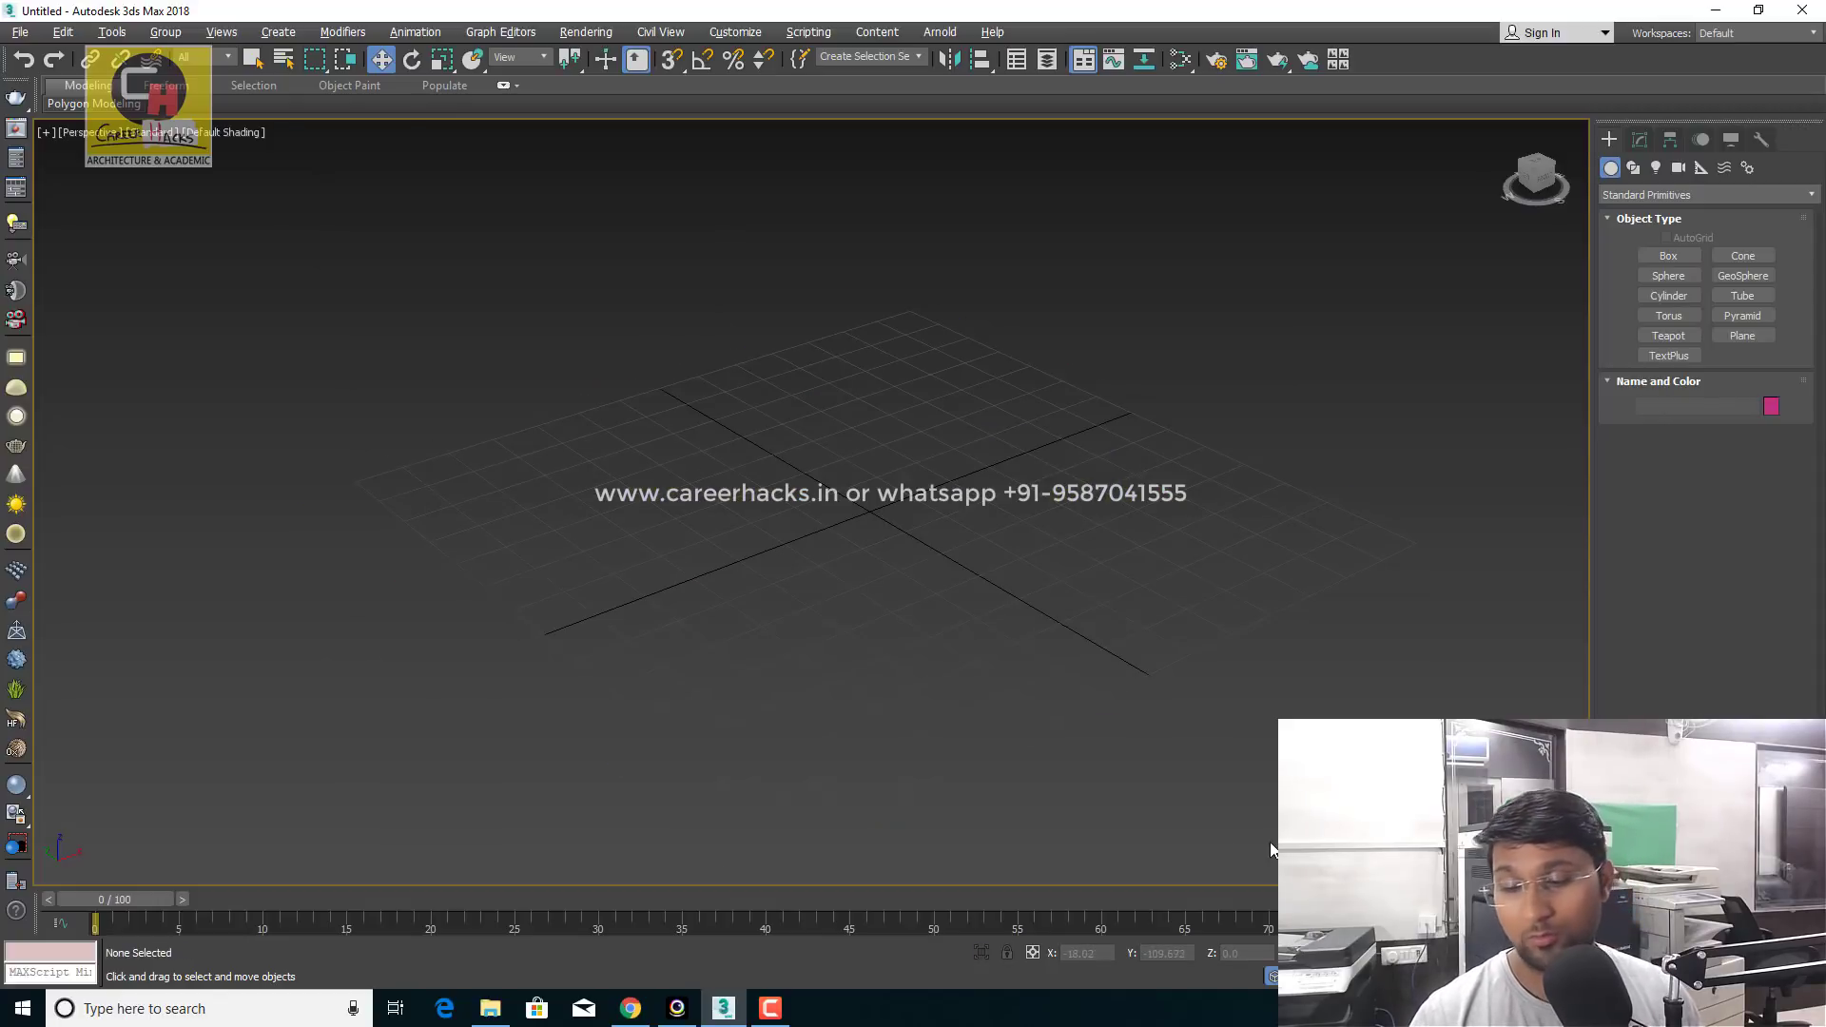
key(ctrl+r)
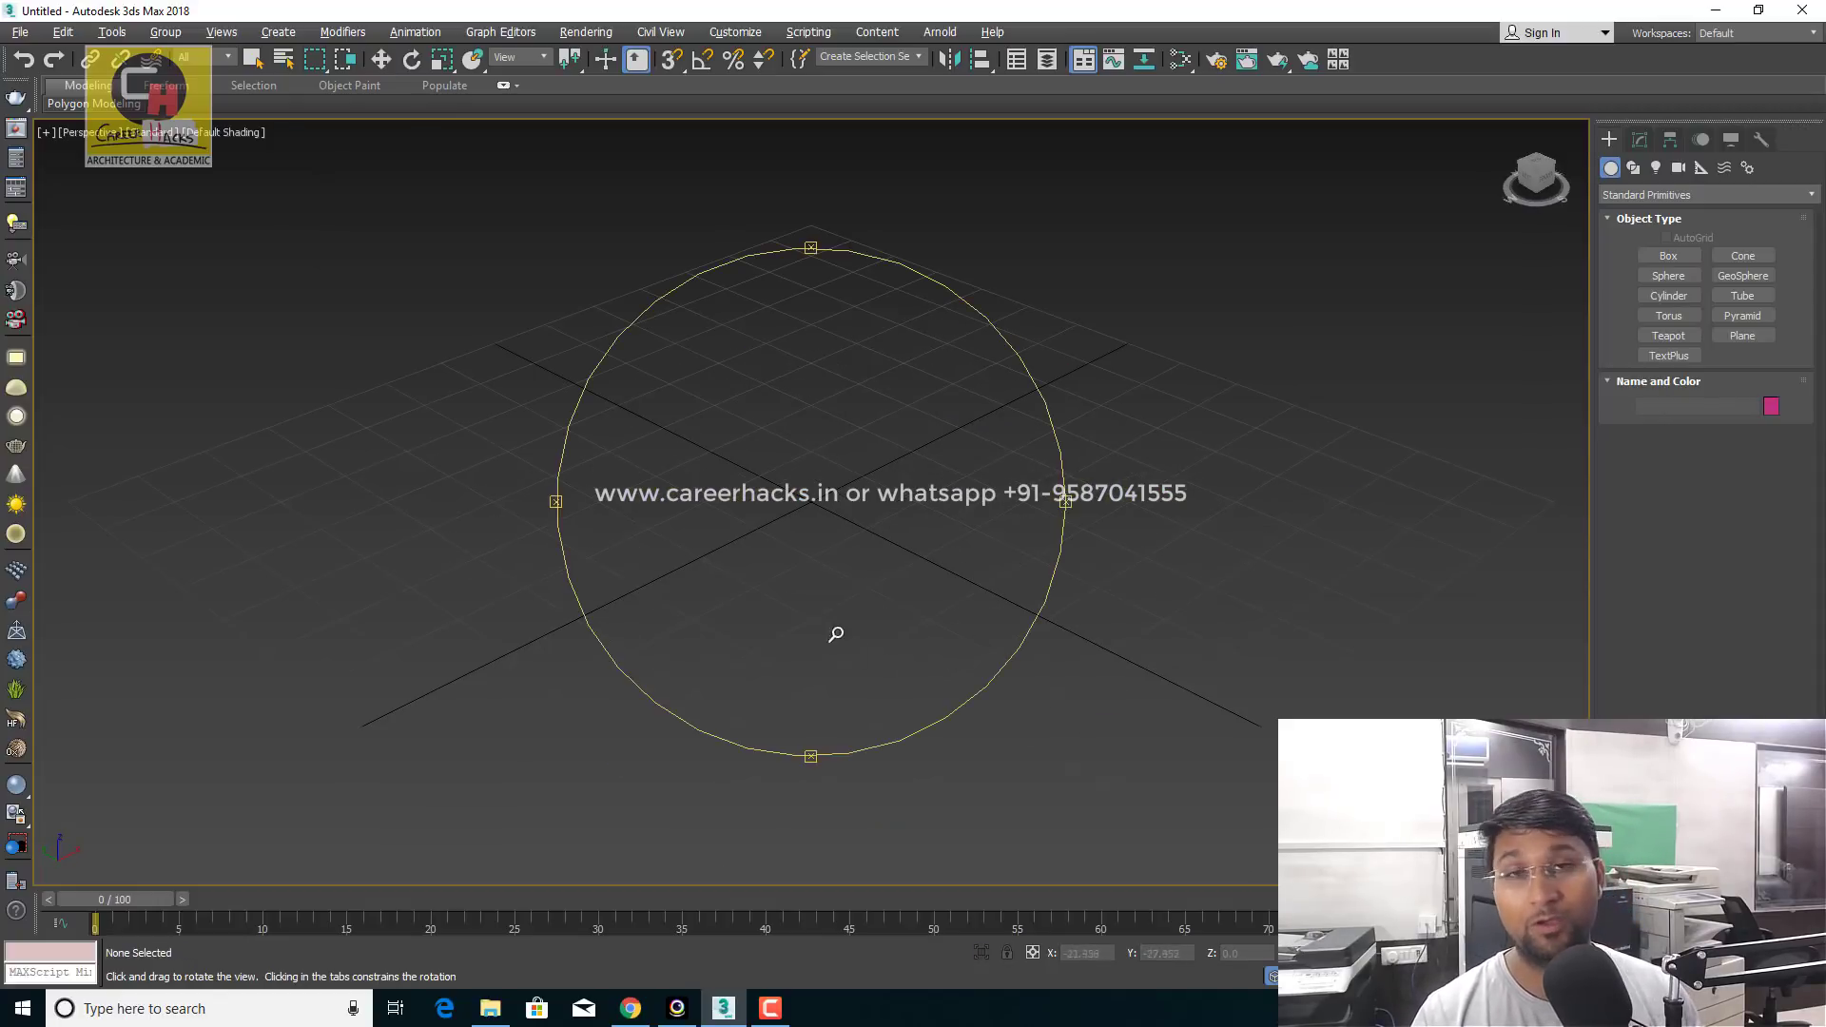
alt+middle_drag(836, 633, 859, 533)
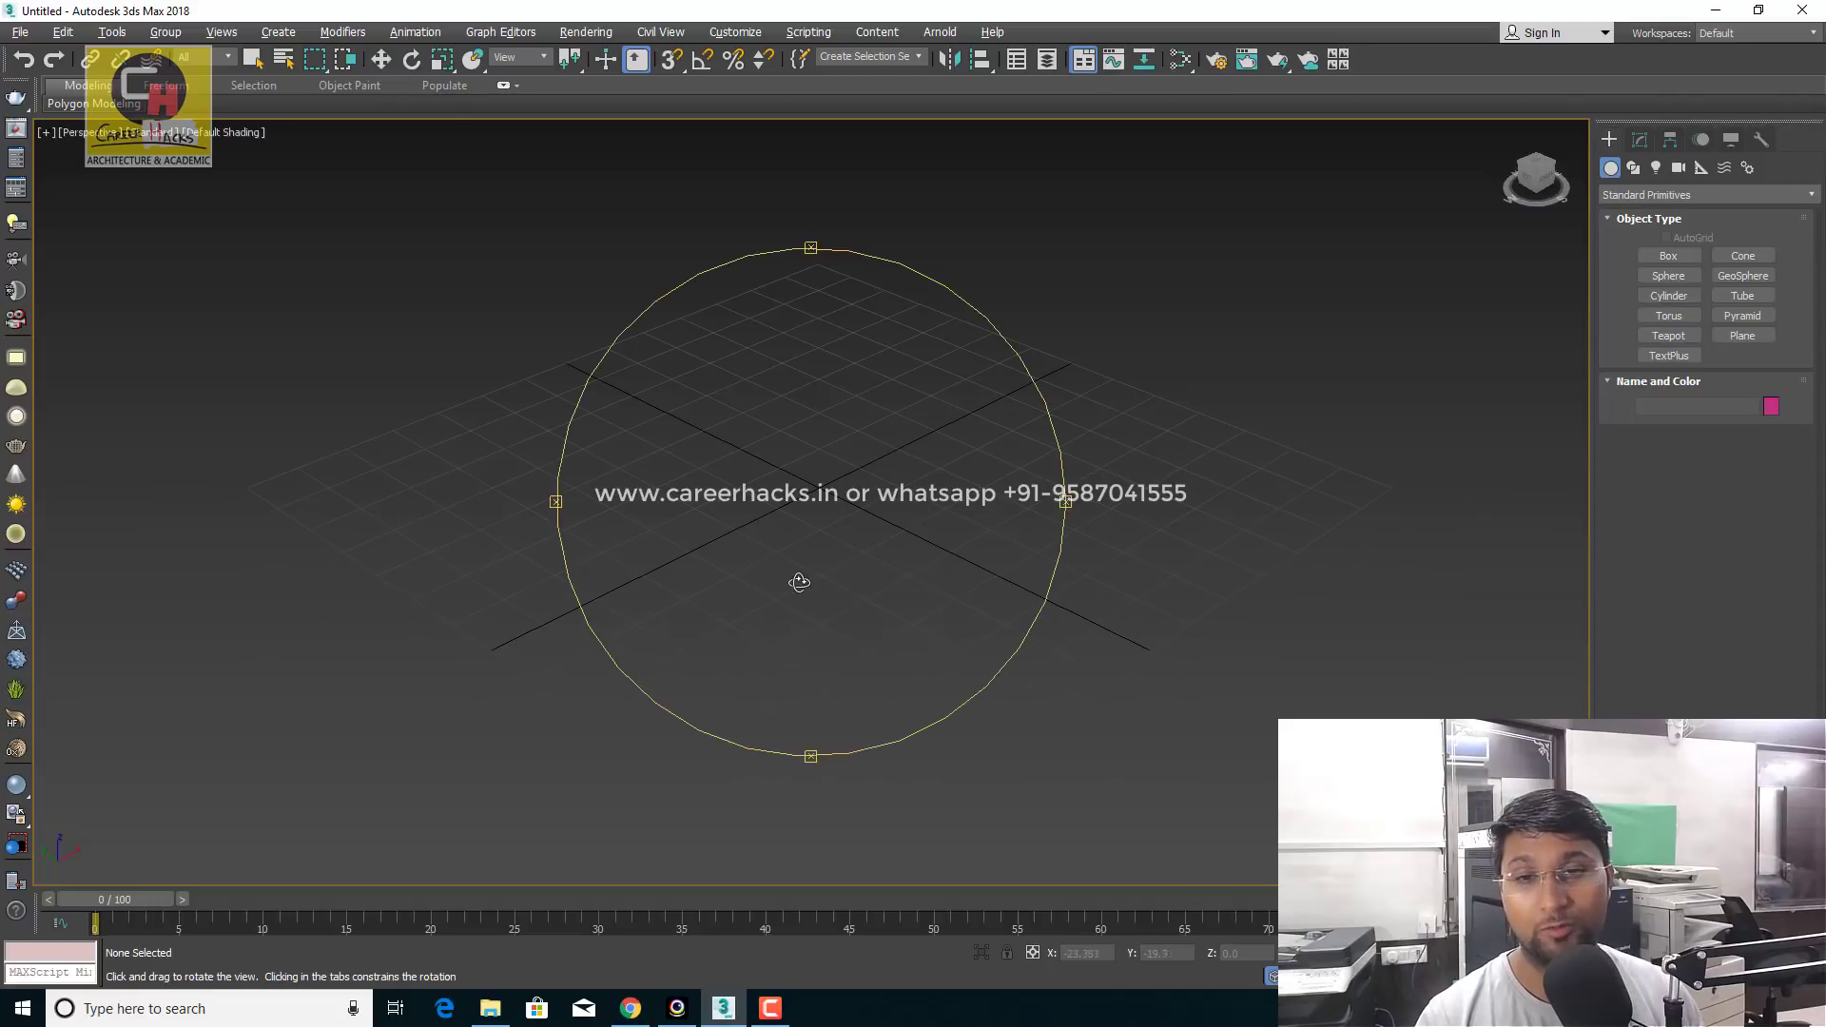
mouse_move(799, 582)
mouse_down()
mouse_move(722, 591)
mouse_move(788, 577)
mouse_move(788, 550)
mouse_move(795, 575)
mouse_up()
key(alt+z)
key(ctrl+r)
key(alt+z)
key(w)
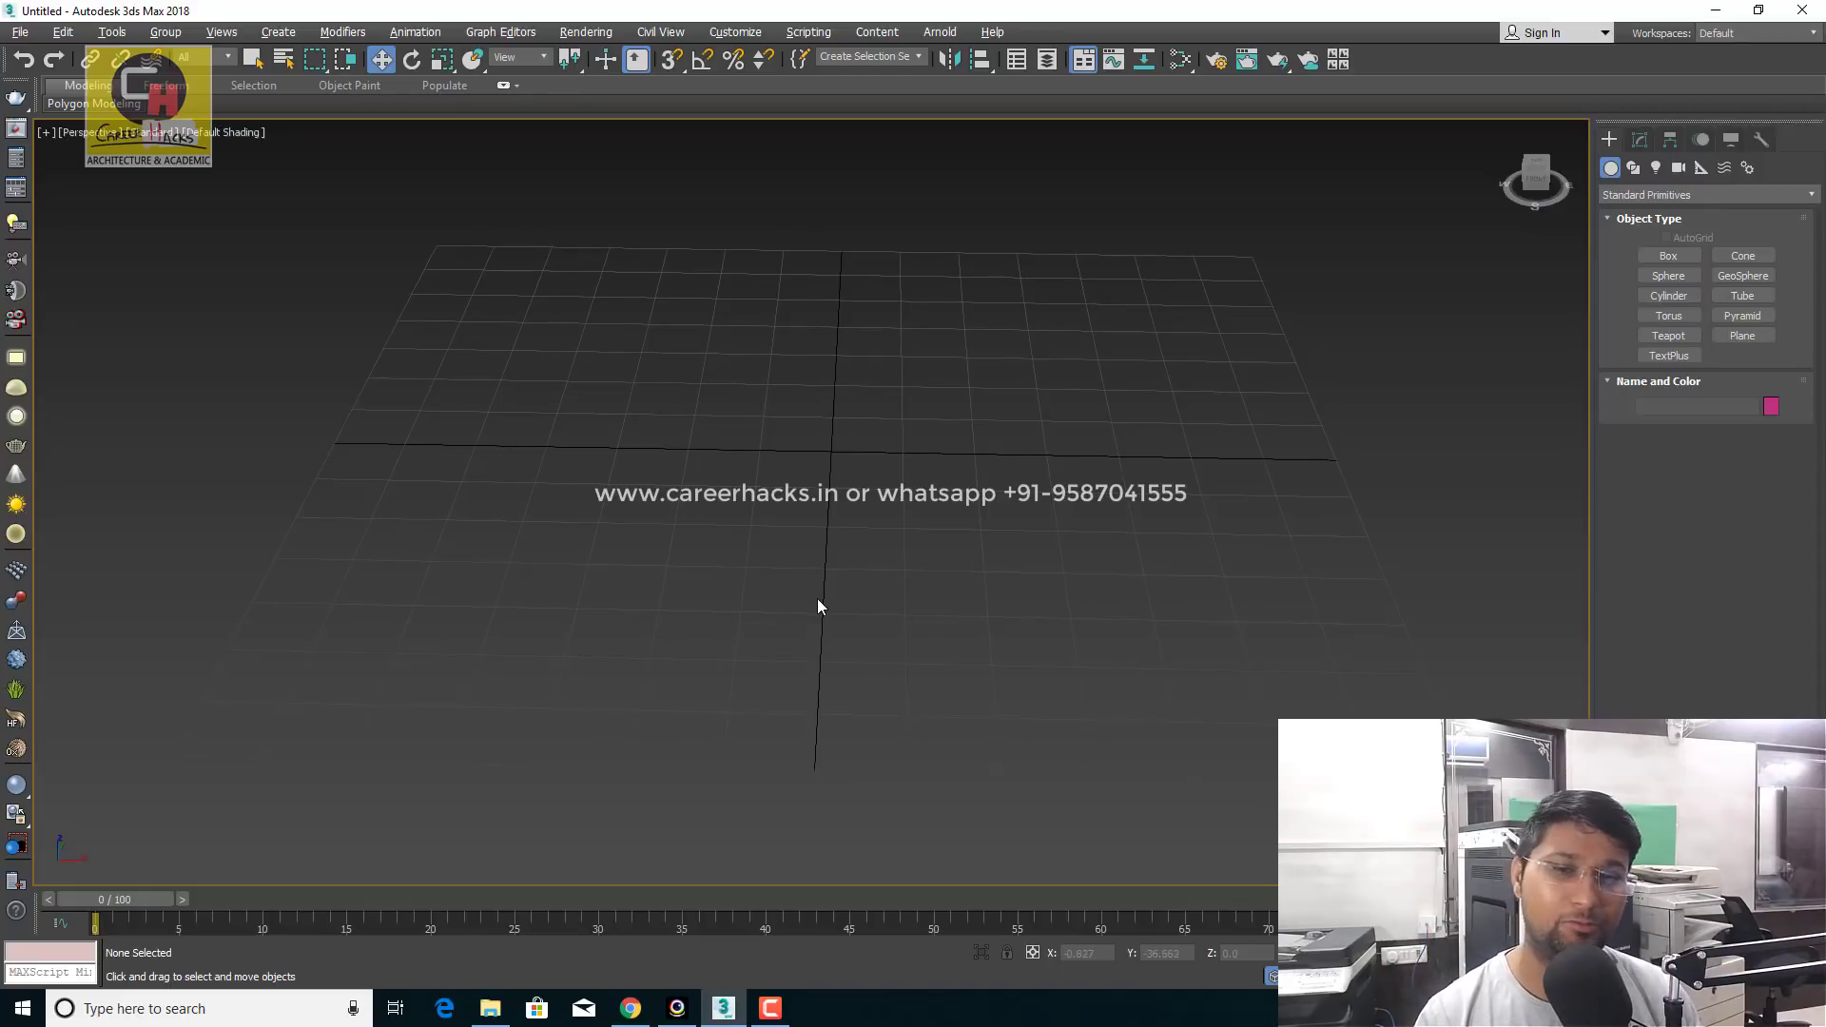
Tilt the grid by orbiting, straighten the view, and choose Shapes > Splines
key(ctrl+r)
mouse_move(852, 606)
mouse_down()
mouse_move(847, 583)
mouse_move(805, 635)
mouse_move(827, 590)
mouse_move(824, 623)
mouse_move(840, 619)
mouse_move(819, 639)
mouse_move(828, 583)
mouse_move(828, 620)
mouse_up()
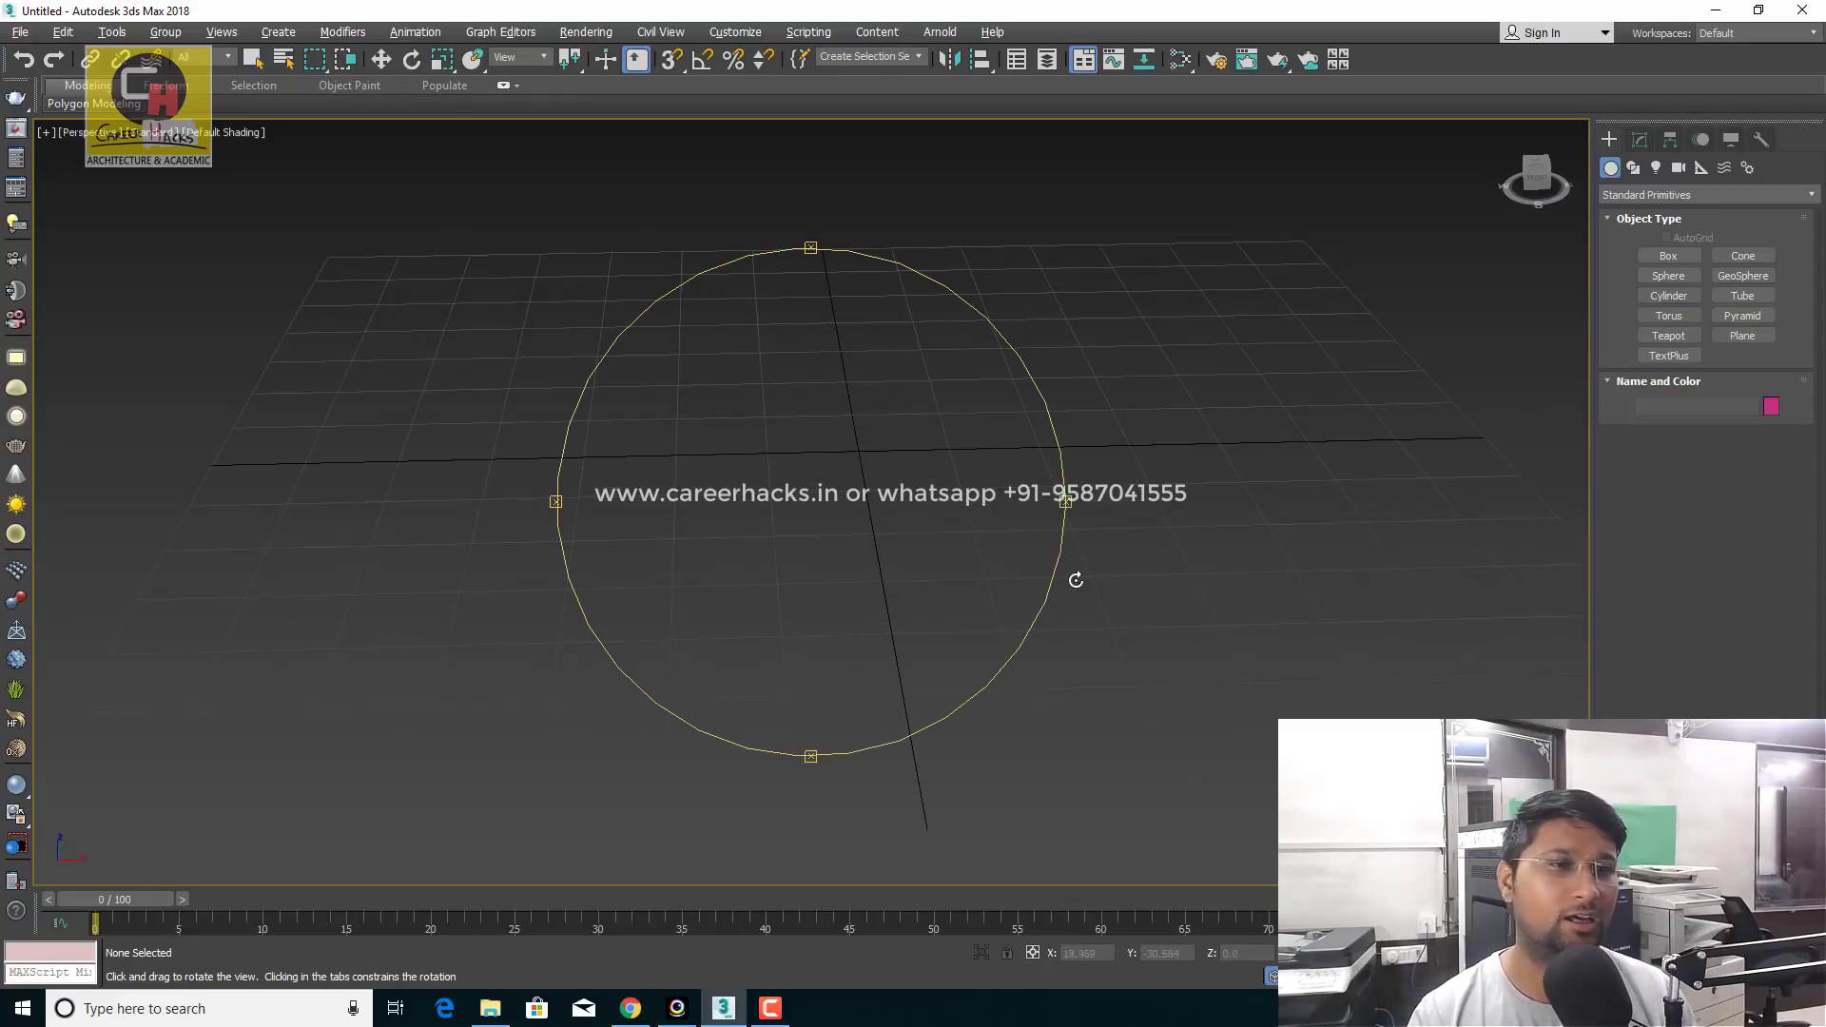
drag(1072, 575, 898, 545)
right_click(898, 545)
key(shift+z)
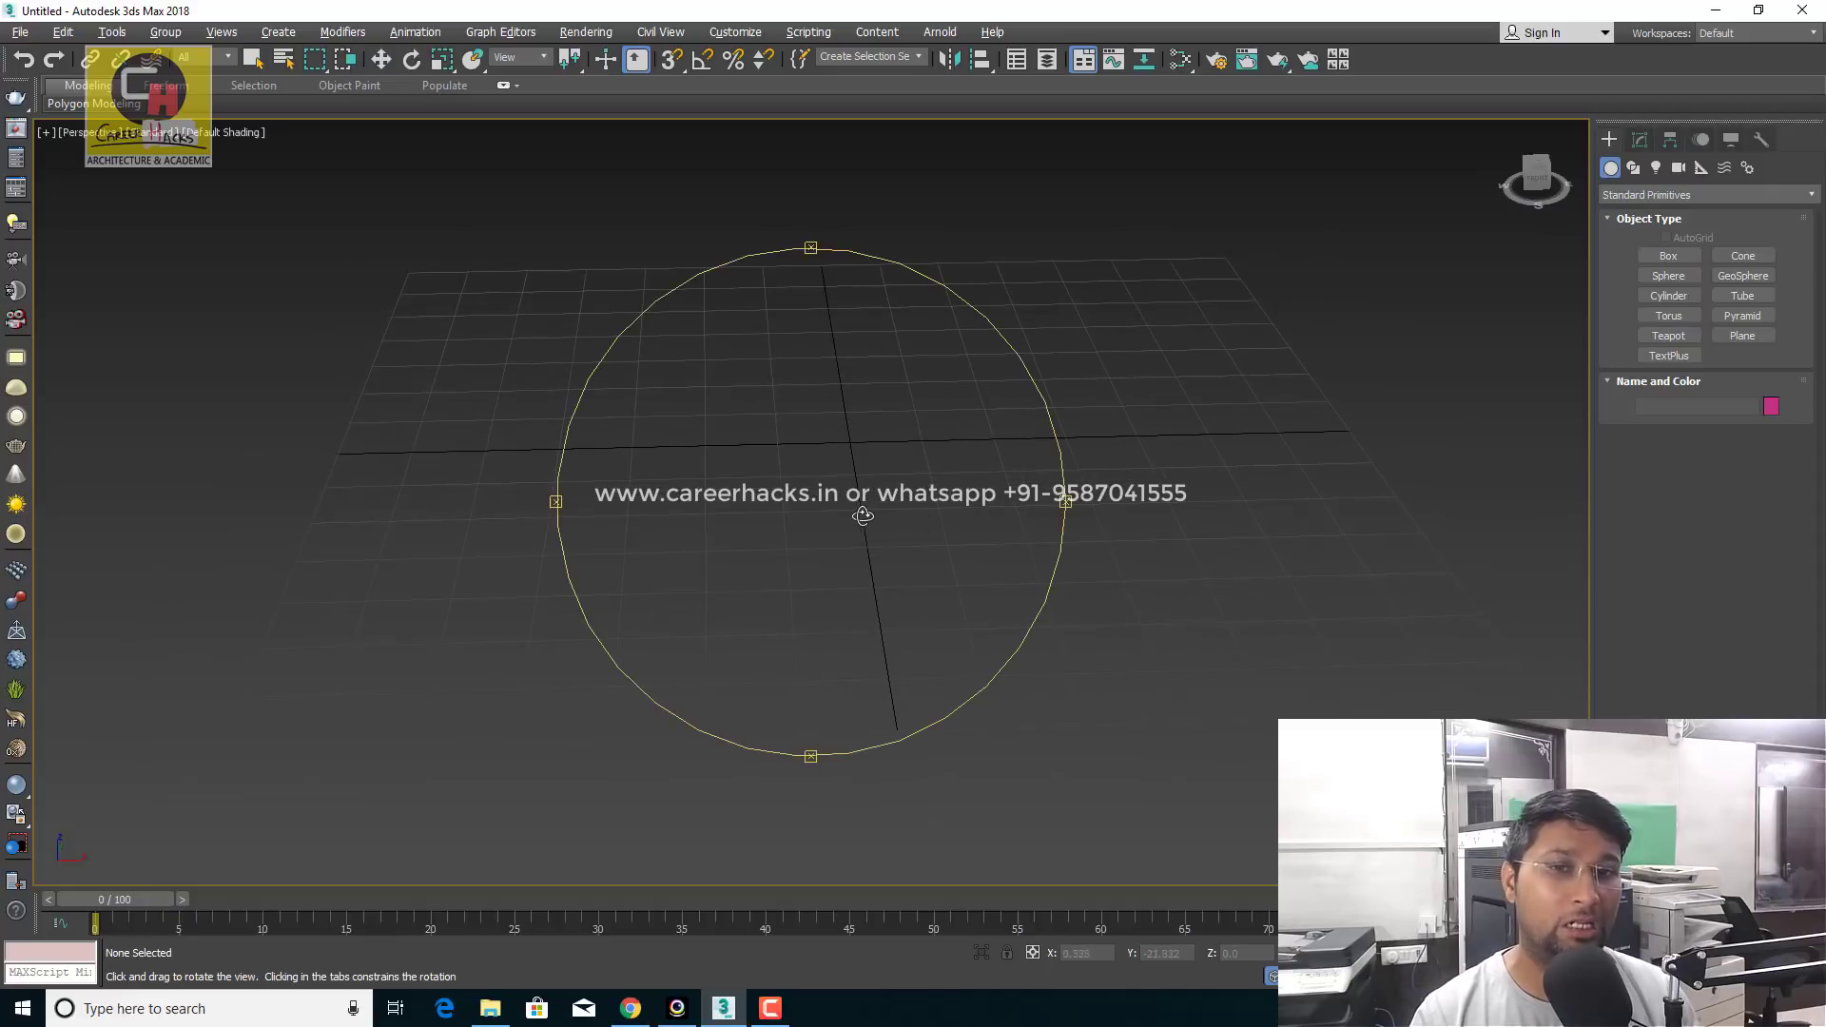
key(shift+z)
click(1633, 167)
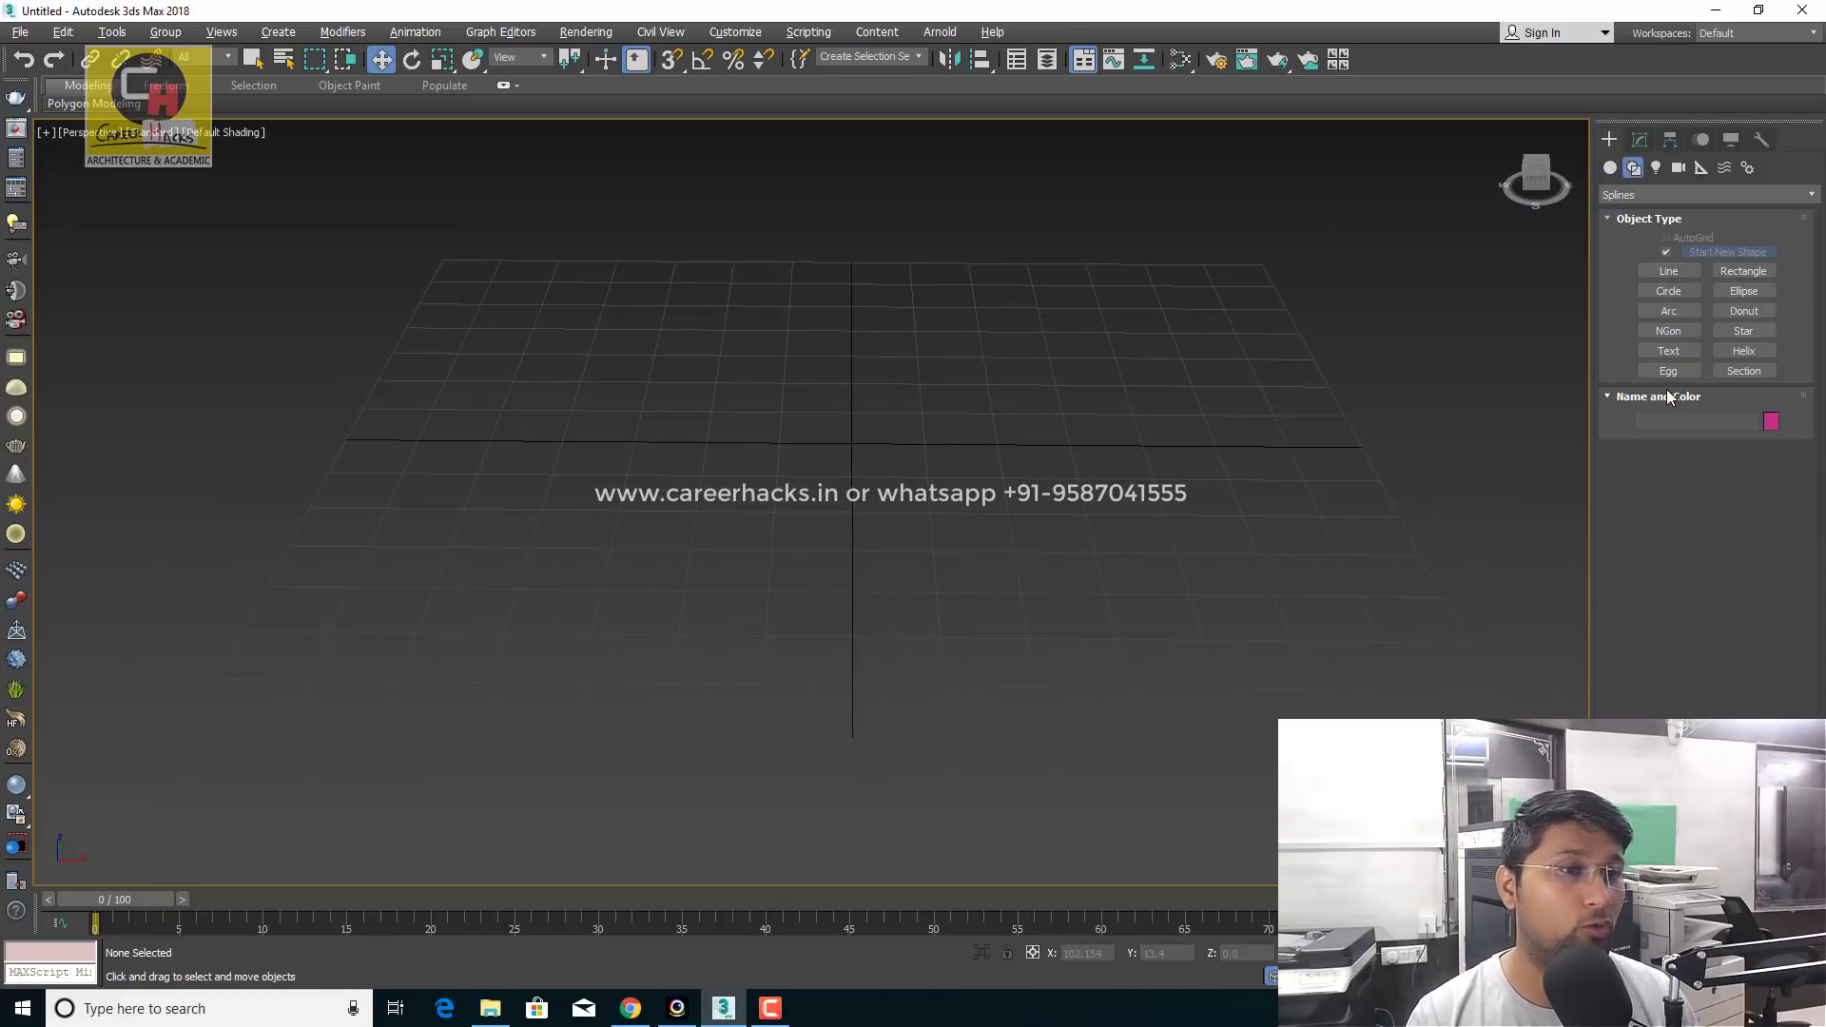
click(1668, 351)
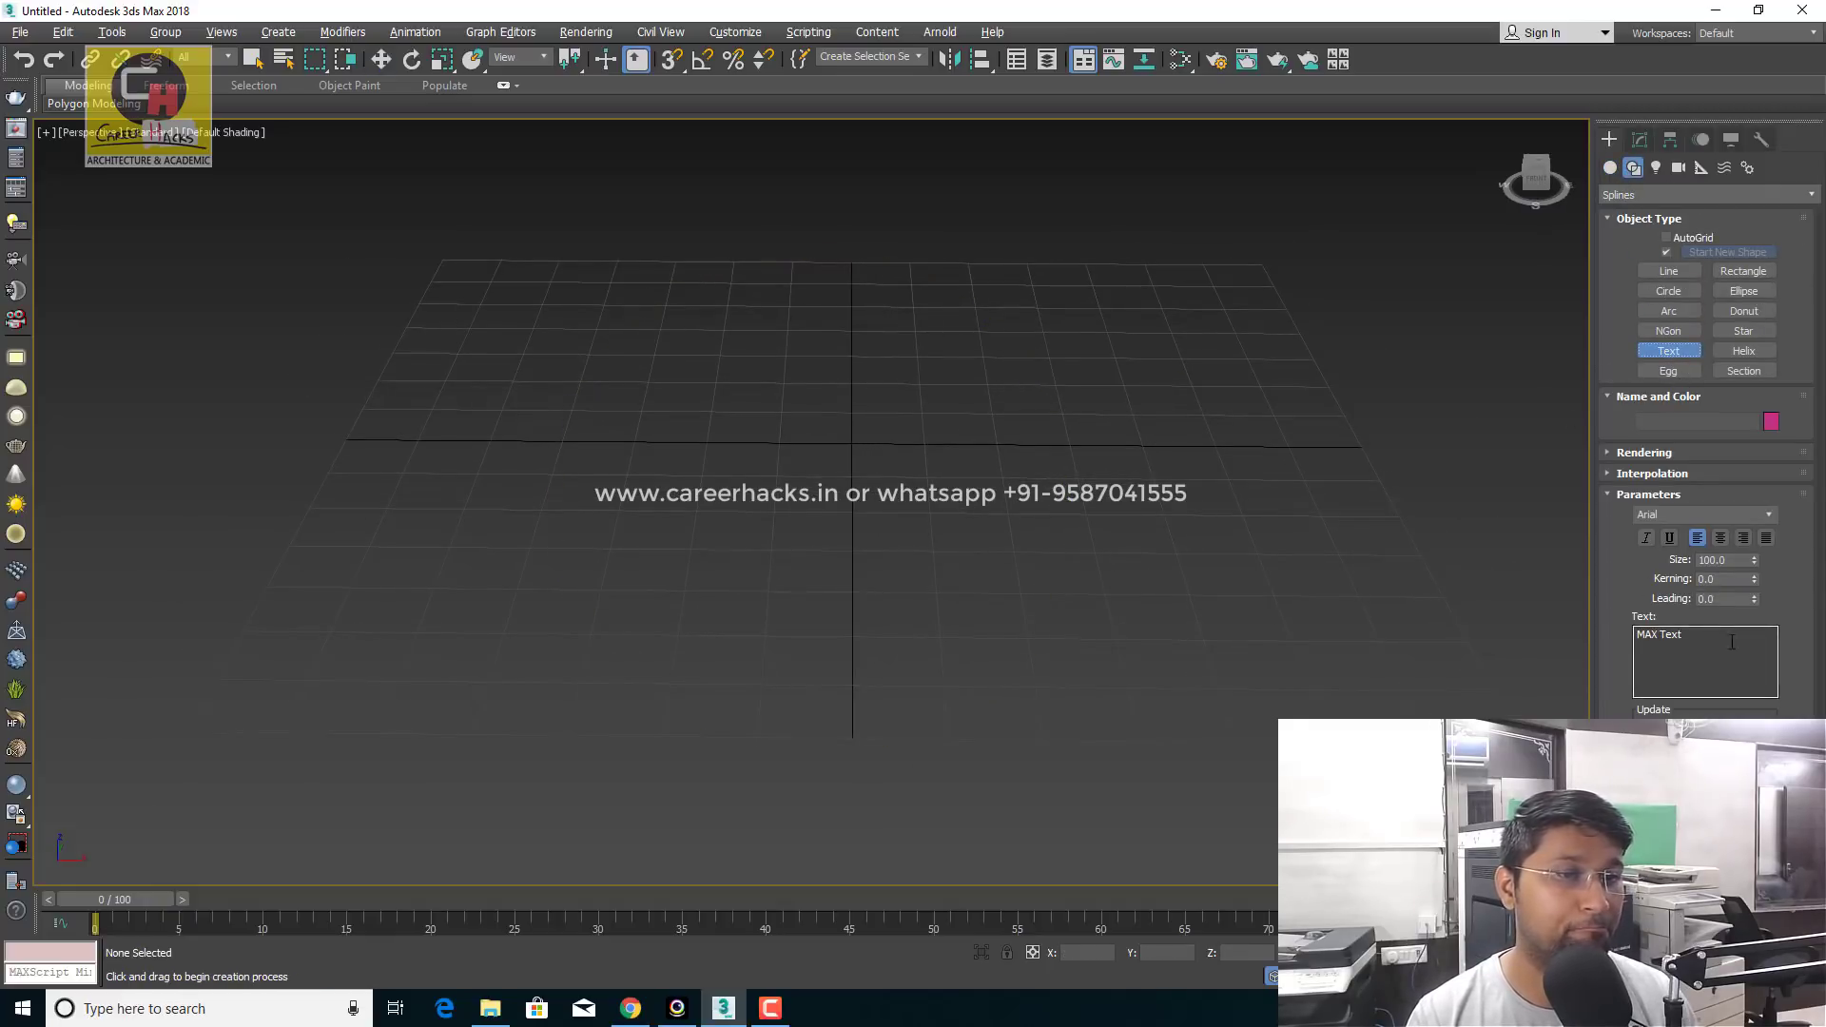
drag(1698, 635, 1586, 647)
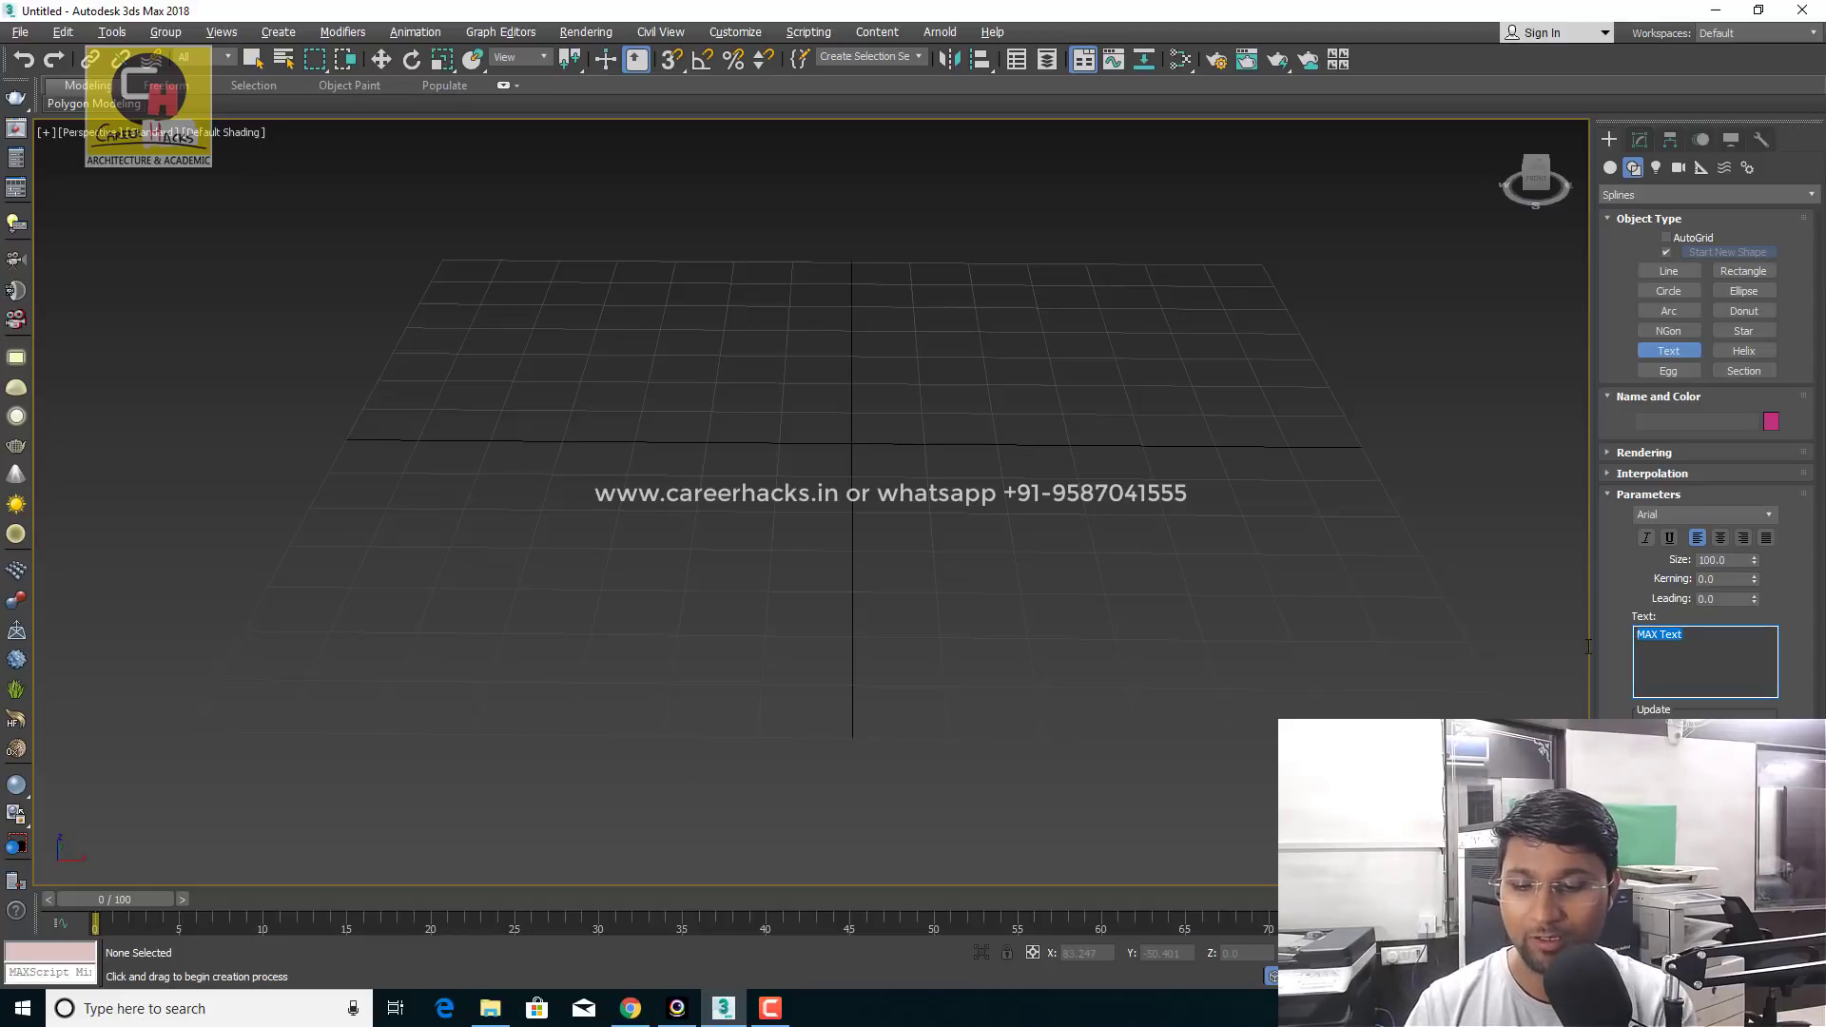
text(www.career)
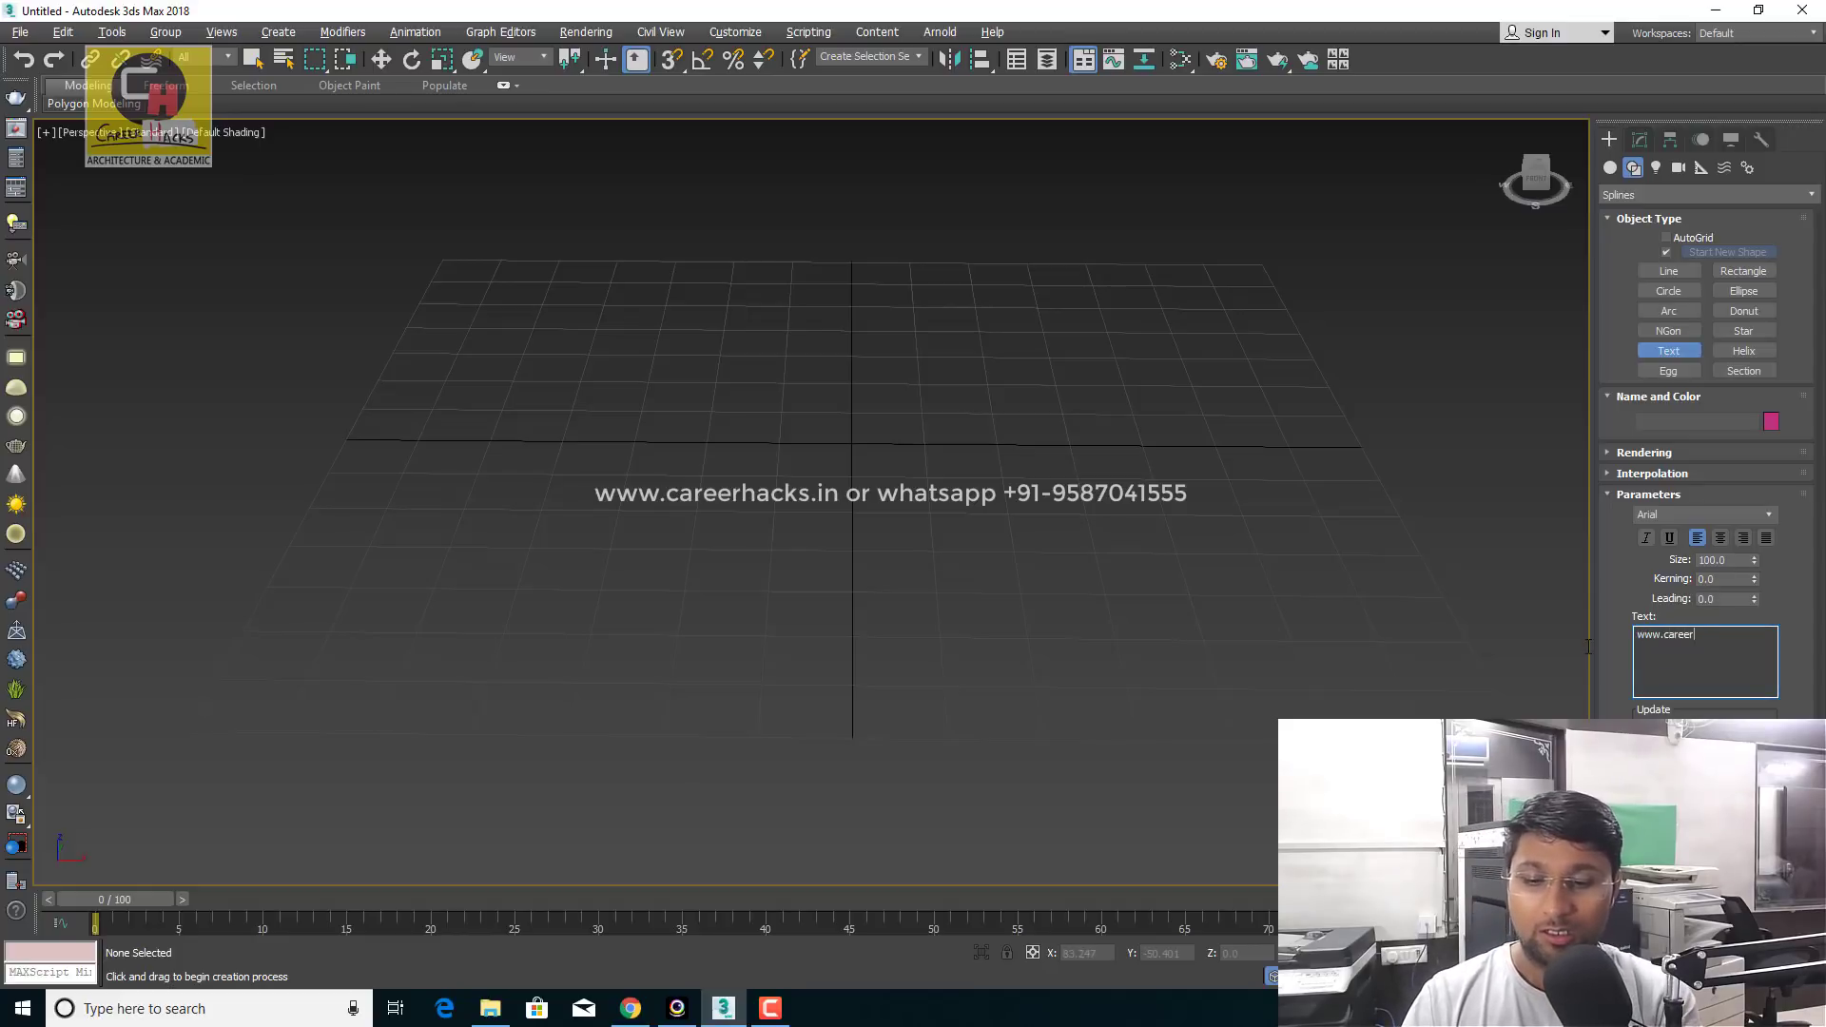
text(hacks.in)
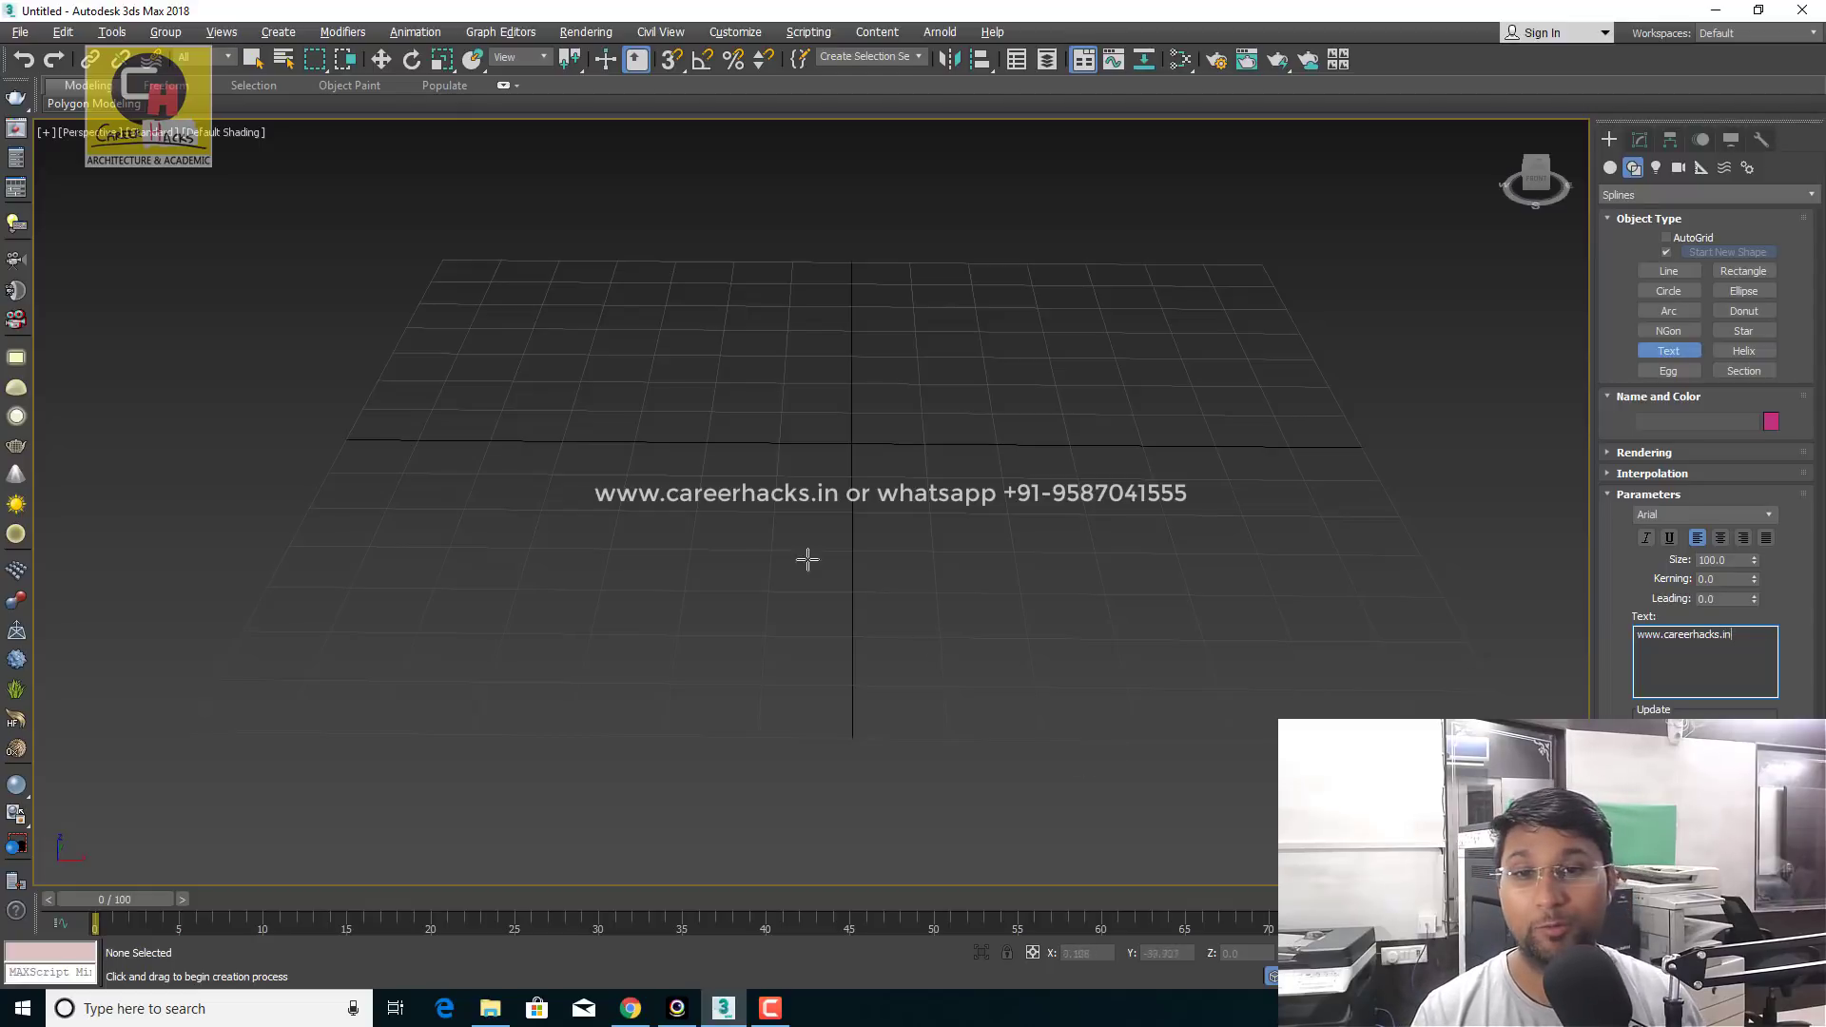
click(807, 559)
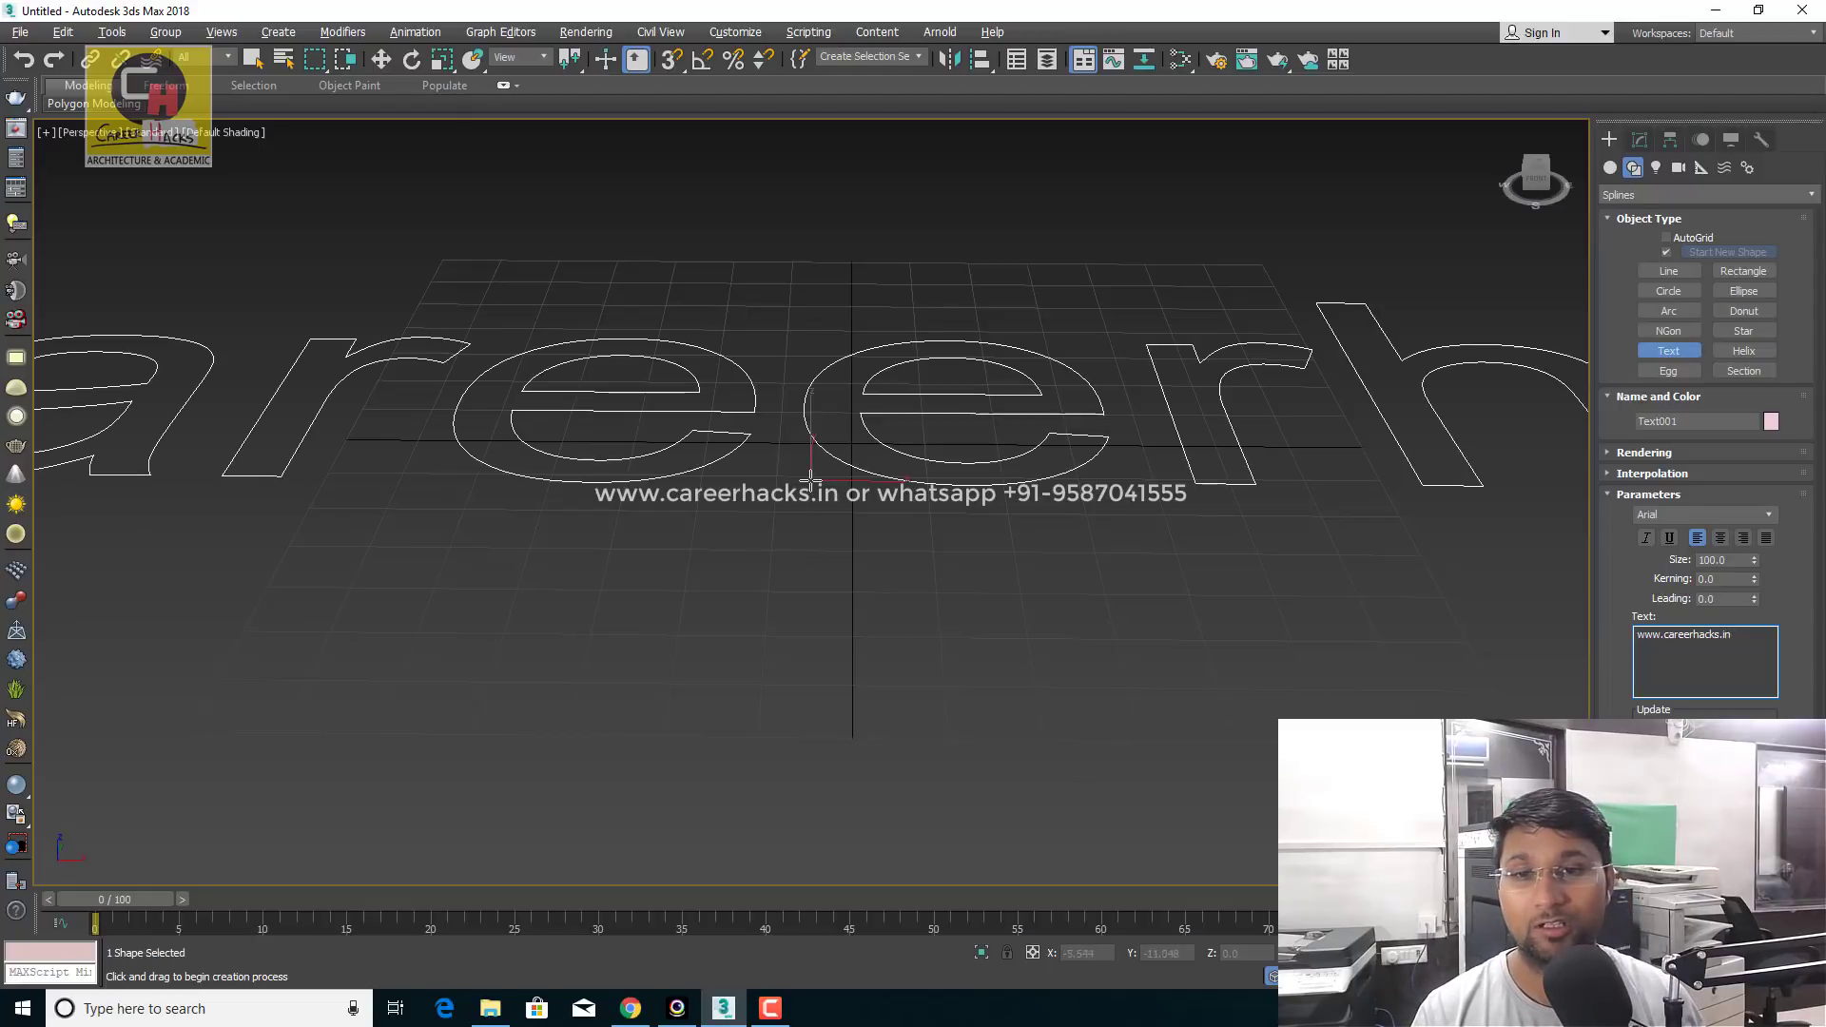
Zoom and orbit so the text faces front, then leave it deselected
scroll(723, 514, down, 5)
middle_drag(751, 570, 696, 521)
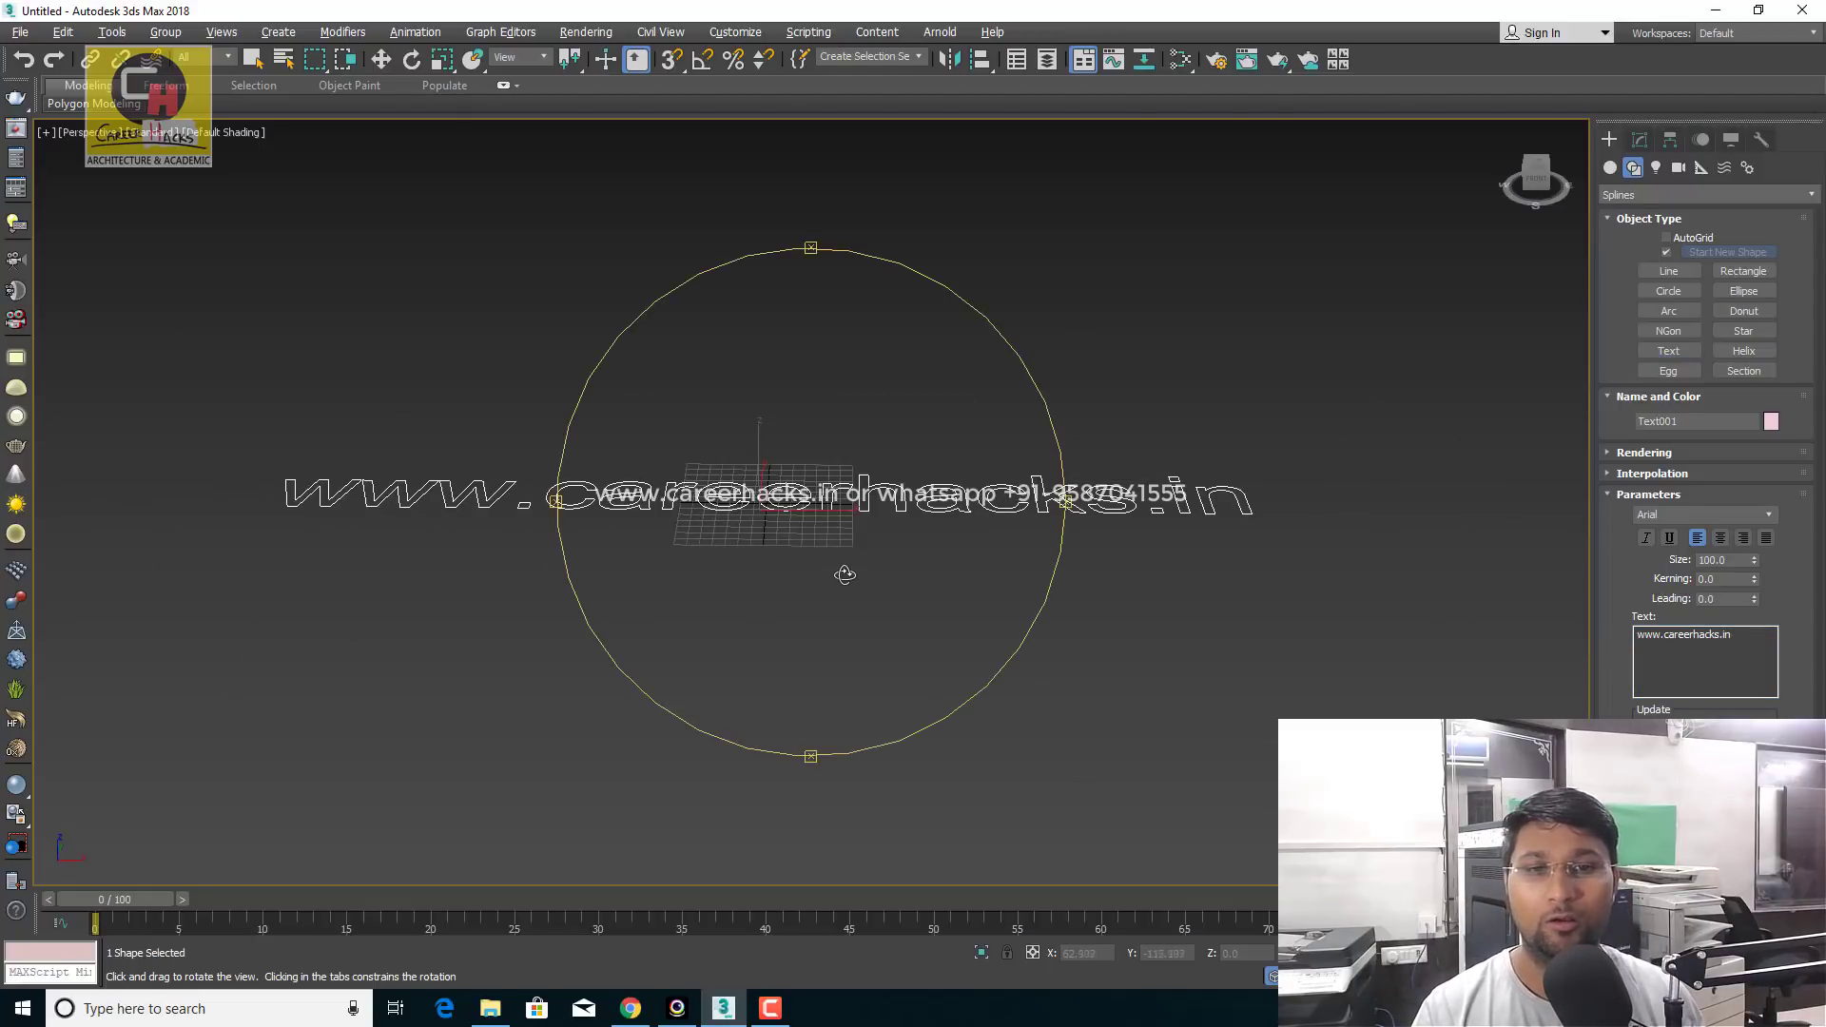
alt+middle_drag(844, 574, 843, 636)
key(w)
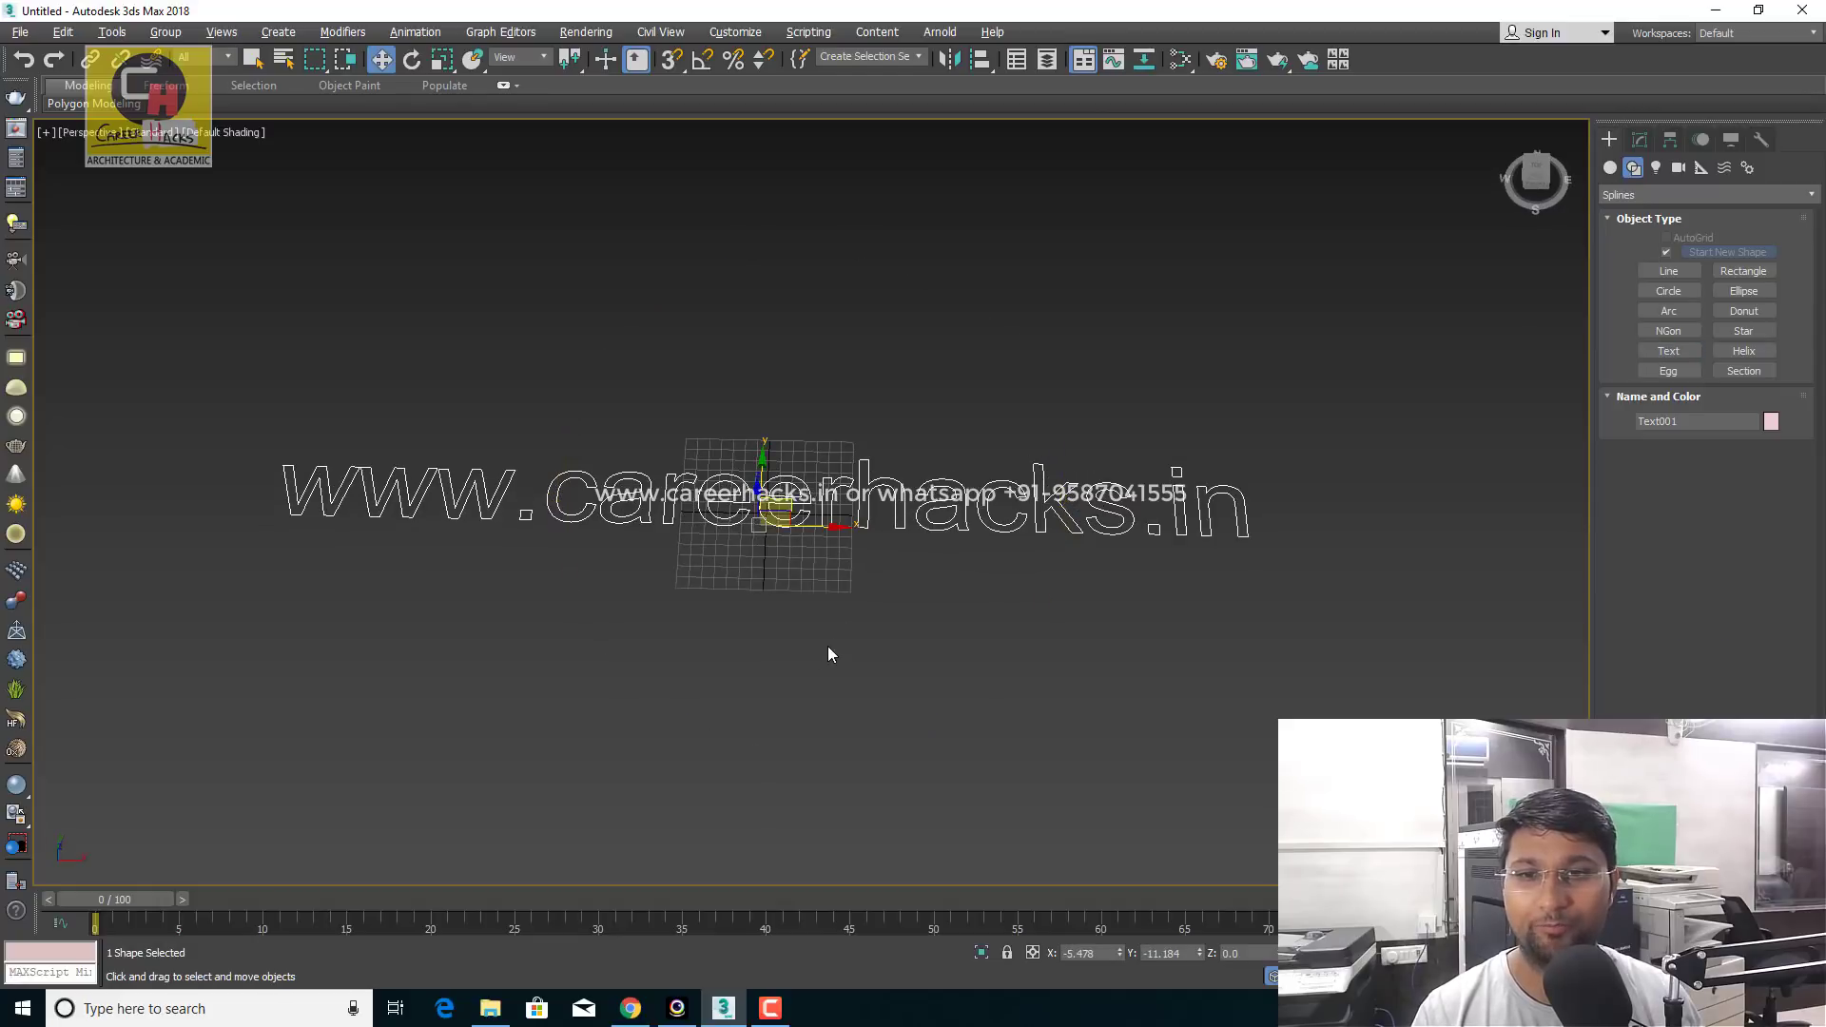
click(827, 651)
drag(408, 374, 938, 839)
click(993, 684)
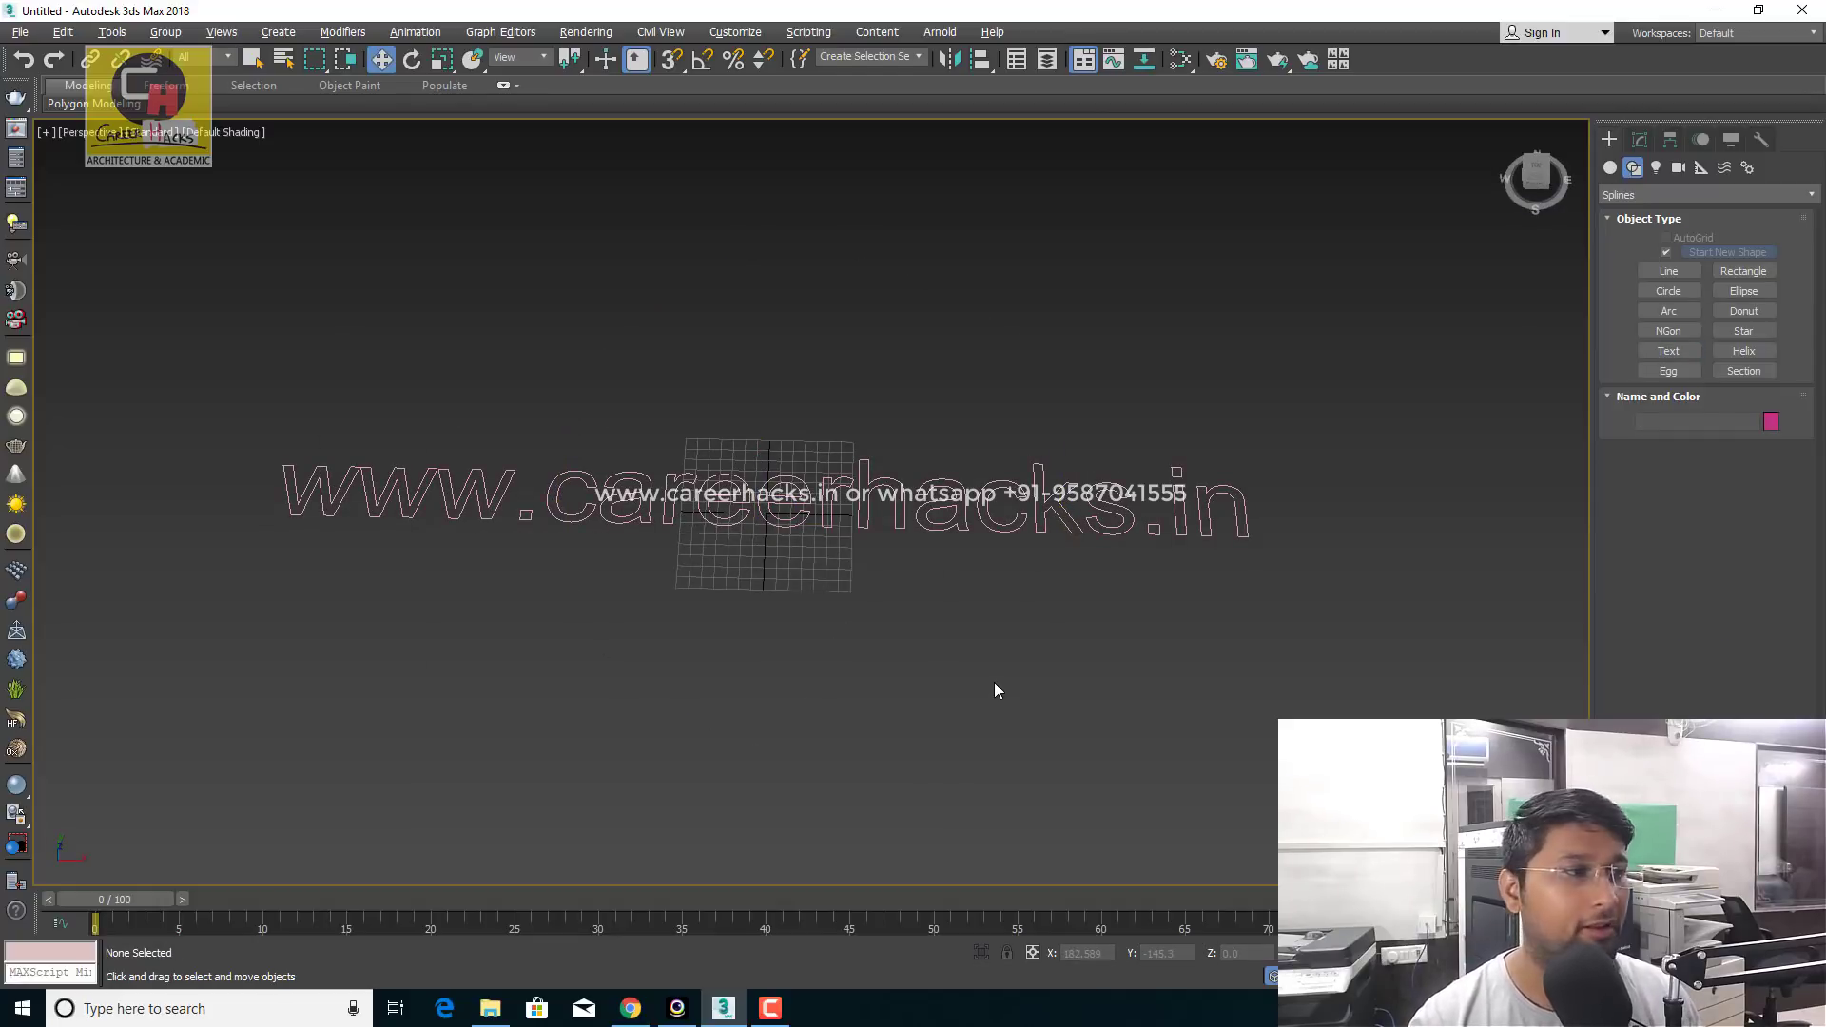
alt+middle_drag(803, 693, 827, 672)
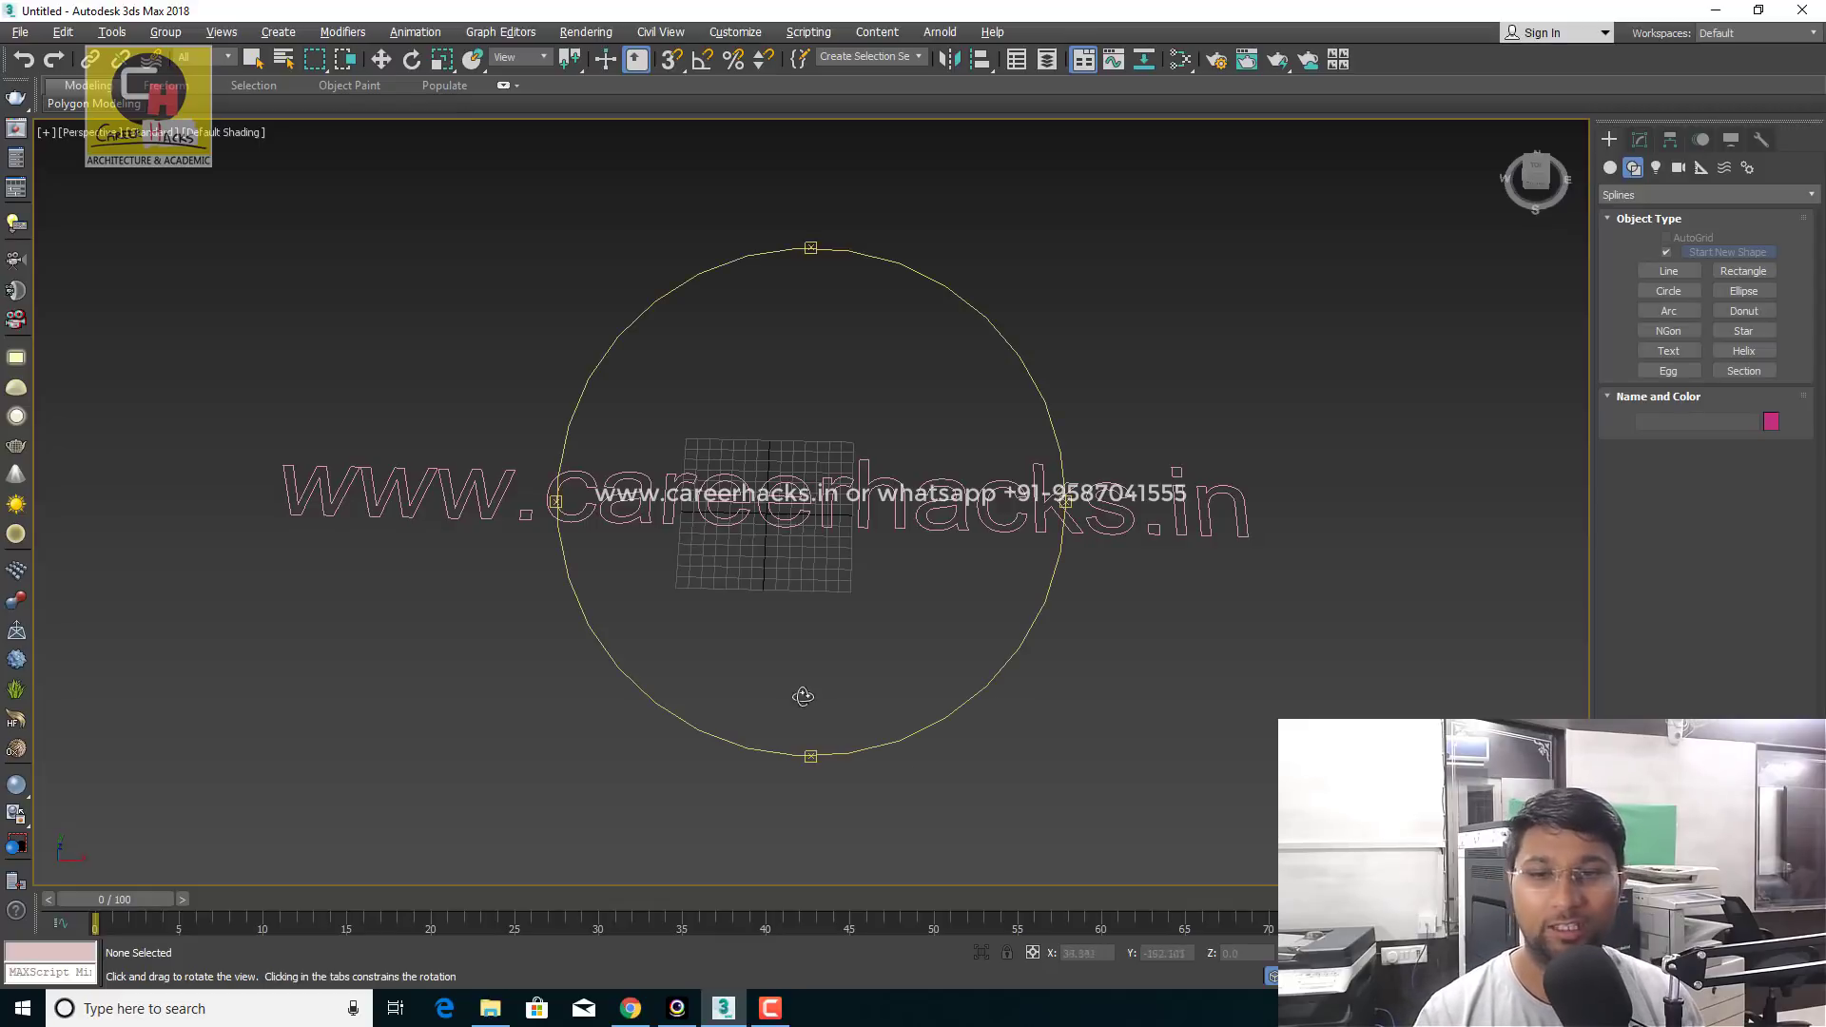